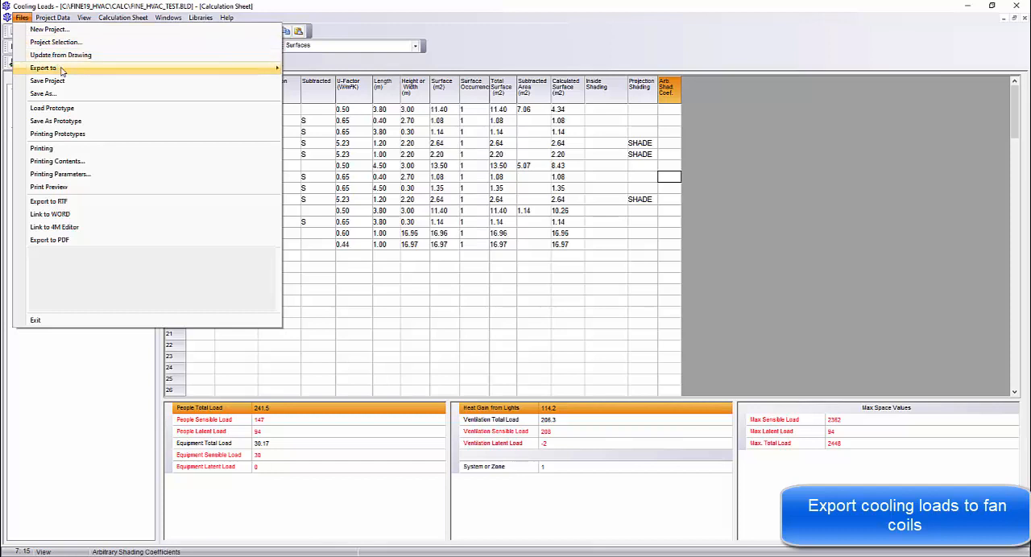
Export the cooling loads to Fan Coils using Total Loads and agree to create the FCU files
{"action": "mouse_move", "coordinate": [70, 71]}
{"action": "mouse_move", "coordinate": [337, 84]}
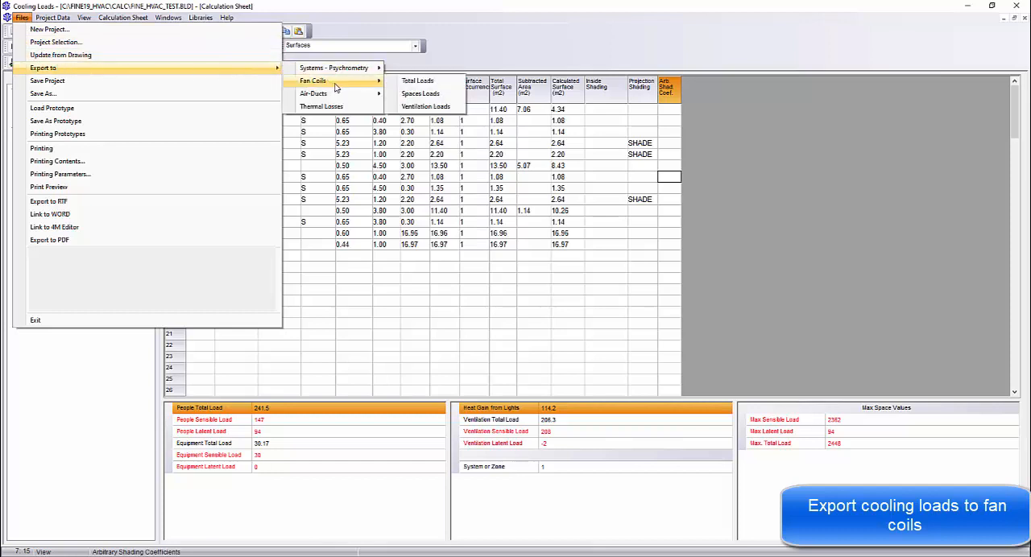
{"action": "left_click", "coordinate": [421, 85]}
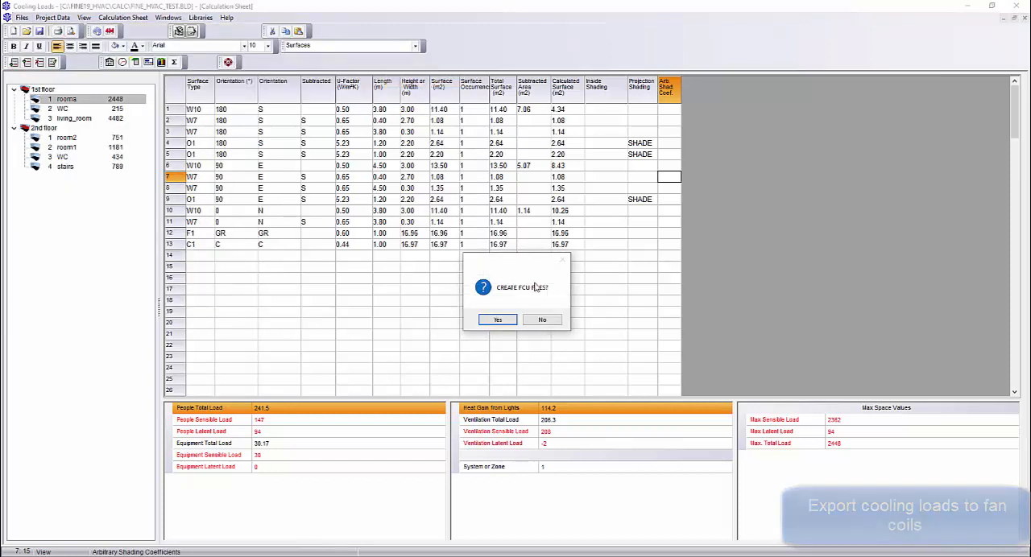
{"action": "left_click", "coordinate": [498, 321]}
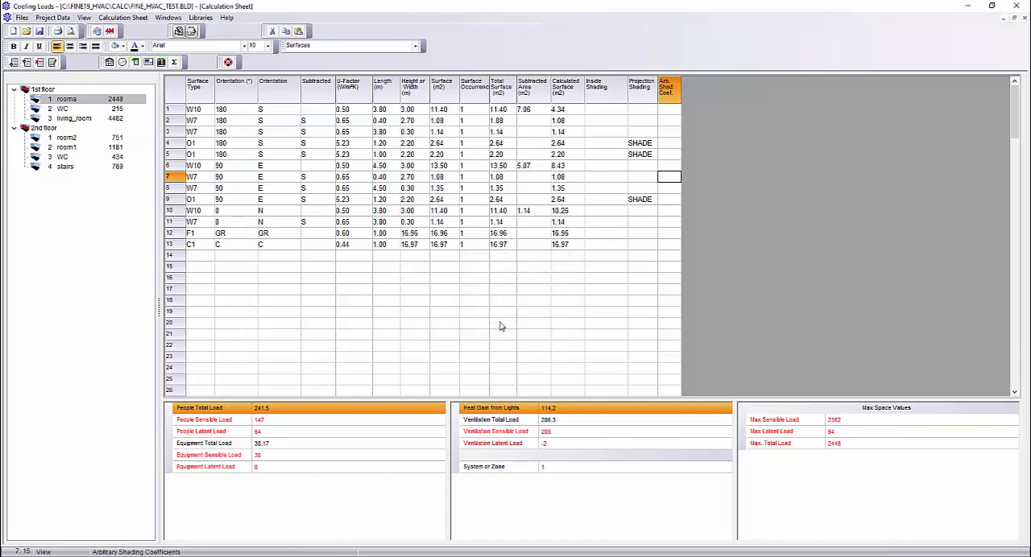
Close Cooling Loads with the project changes saved and switch the AutoNET application in FineHVAC to Fan Coils
{"action": "left_click", "coordinate": [1016, 7]}
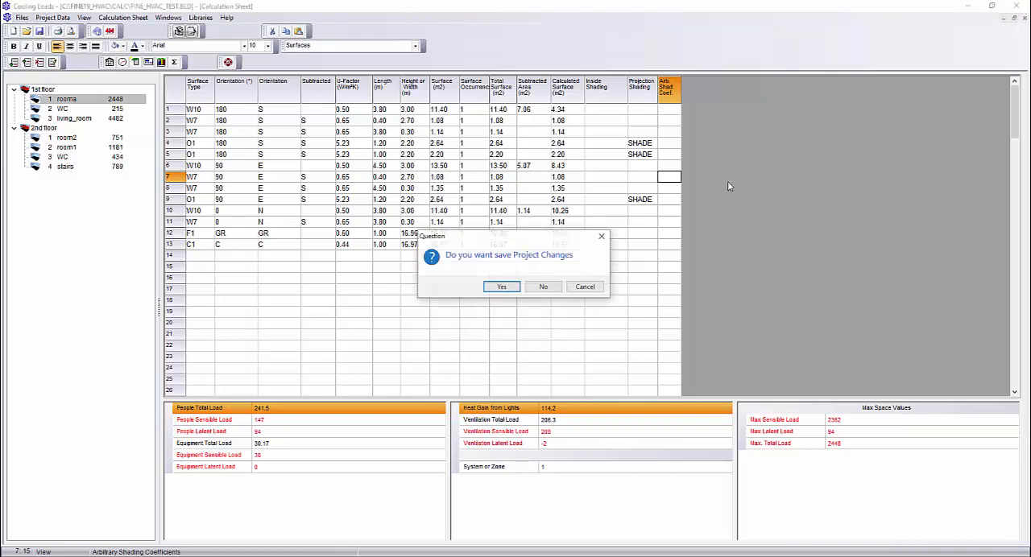
{"action": "left_click", "coordinate": [501, 287]}
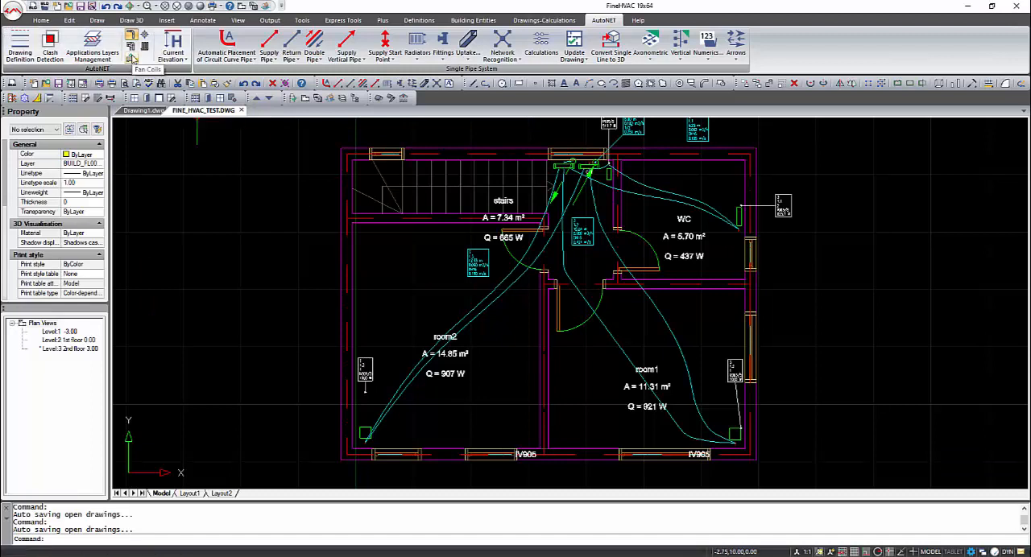
{"action": "left_click", "coordinate": [131, 59]}
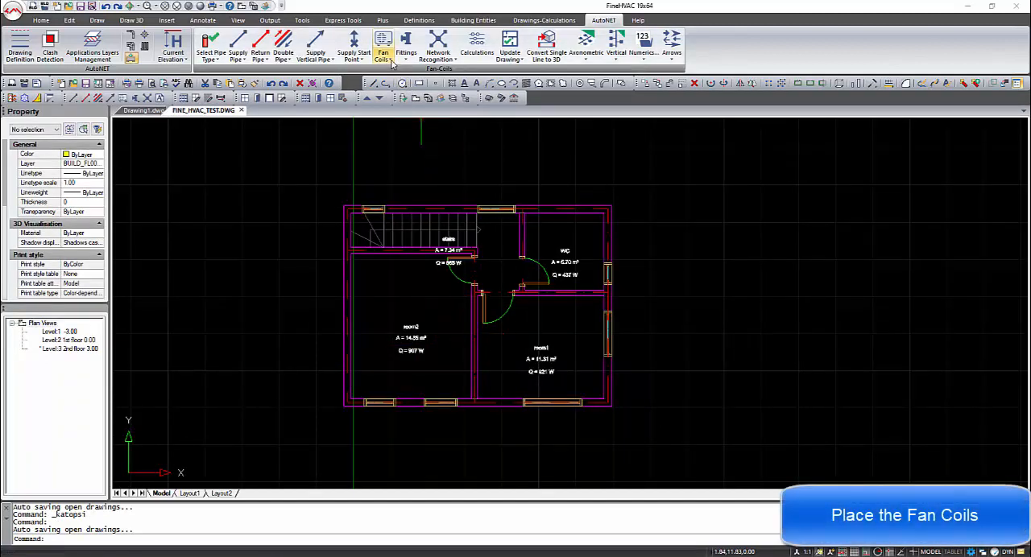
Place a Cassete Sysquare (AC) fan coil unit near the middle of room2 on the second floor
{"action": "left_click", "coordinate": [383, 50]}
{"action": "left_click", "coordinate": [412, 81]}
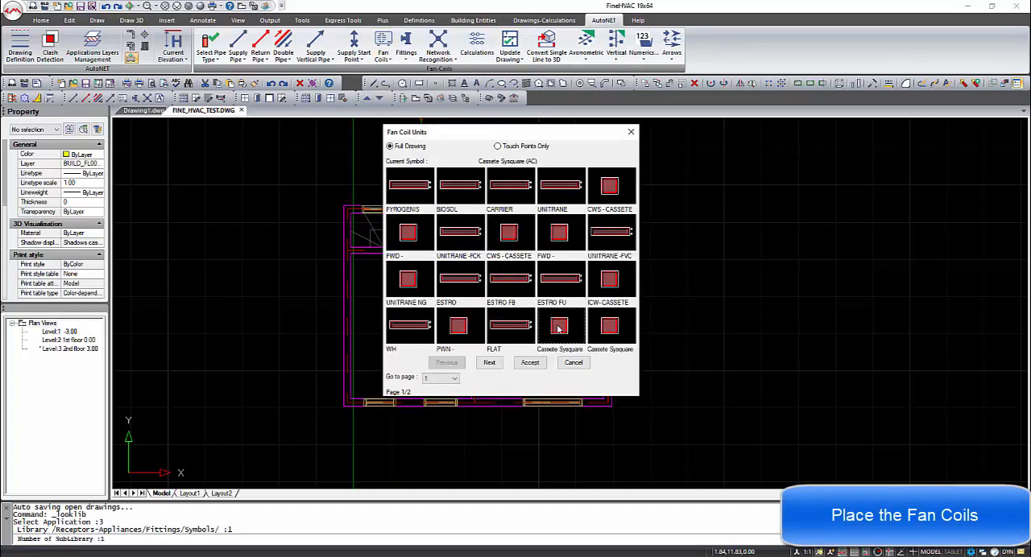
{"action": "left_click", "coordinate": [529, 362]}
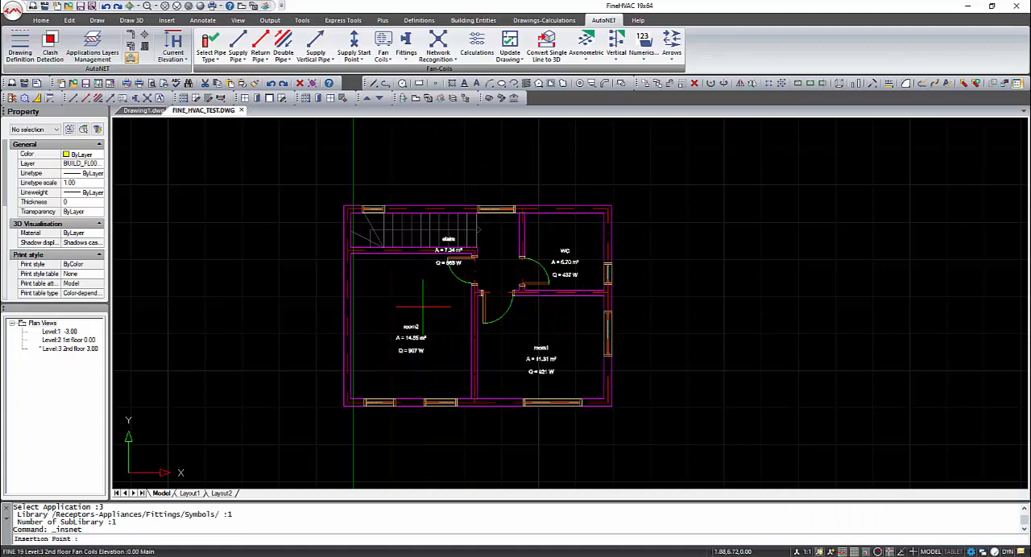
{"action": "left_click", "coordinate": [411, 317]}
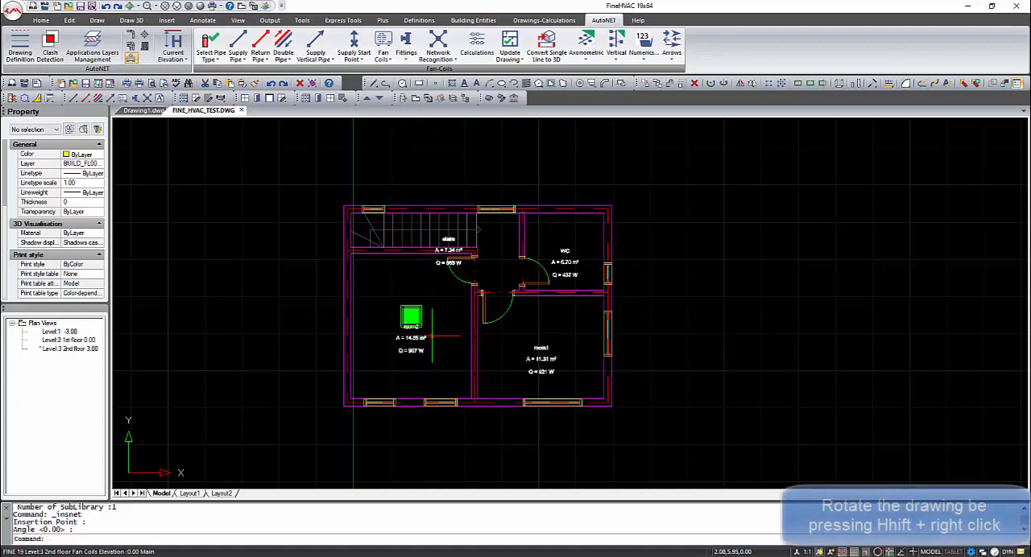
Set the height (Position Z) of the room2 fan coil to 2.8 and deselect the unit
{"action": "right_click_drag", "start_coordinate": [433, 336], "coordinate": [411, 278], "text": "shift"}
{"action": "scroll", "coordinate": [422, 290], "scroll_direction": "up", "scroll_amount": 2}
{"action": "left_click", "coordinate": [426, 292]}
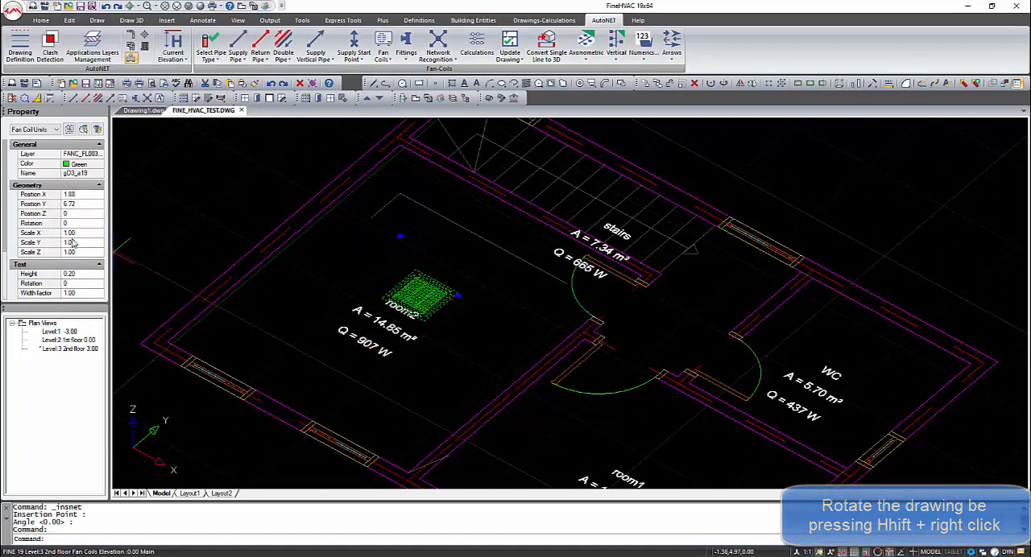
{"action": "left_click", "coordinate": [71, 215]}
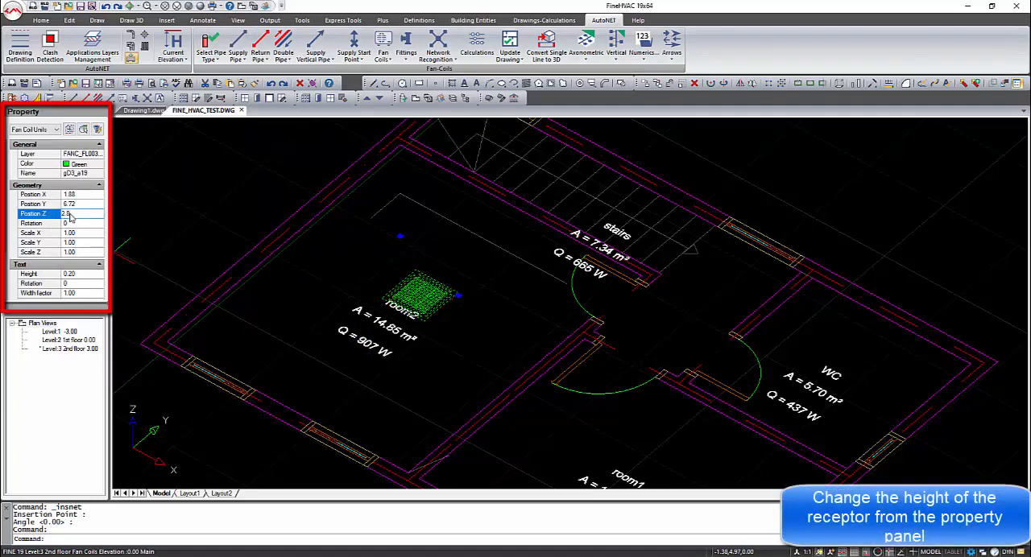
{"action": "type", "text": "2.8"}
{"action": "key", "text": "Return"}
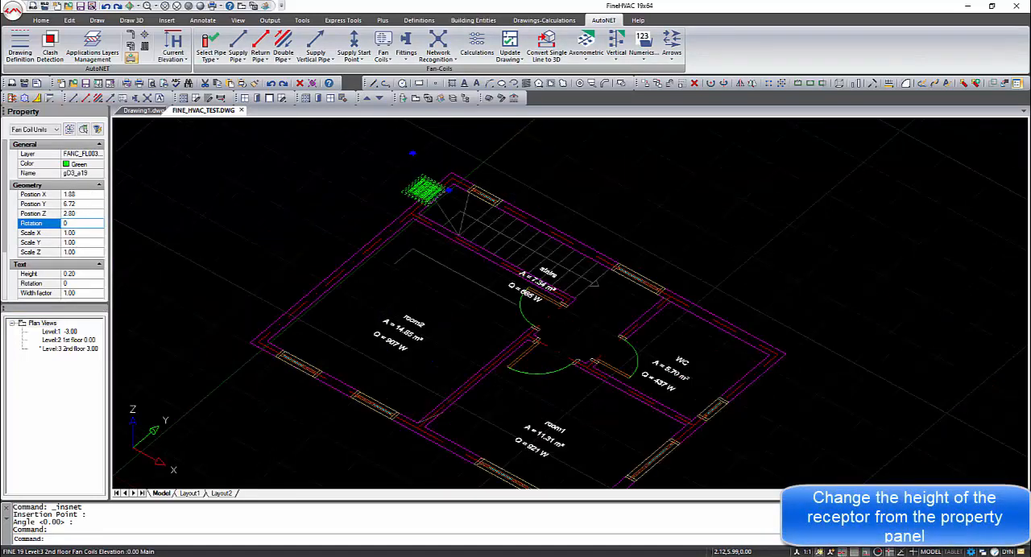
{"action": "middle_click_drag", "start_coordinate": [434, 339], "coordinate": [443, 312], "text": "shift"}
{"action": "key", "text": "Escape"}
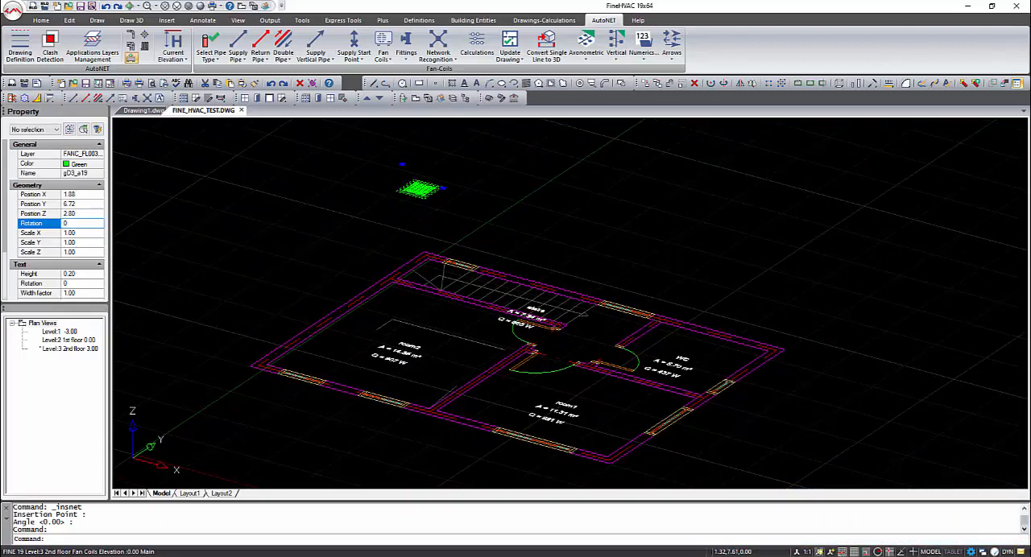
Set the current elevation for new fan coil elements to 2.8 in the plan view
{"action": "left_click", "coordinate": [243, 7]}
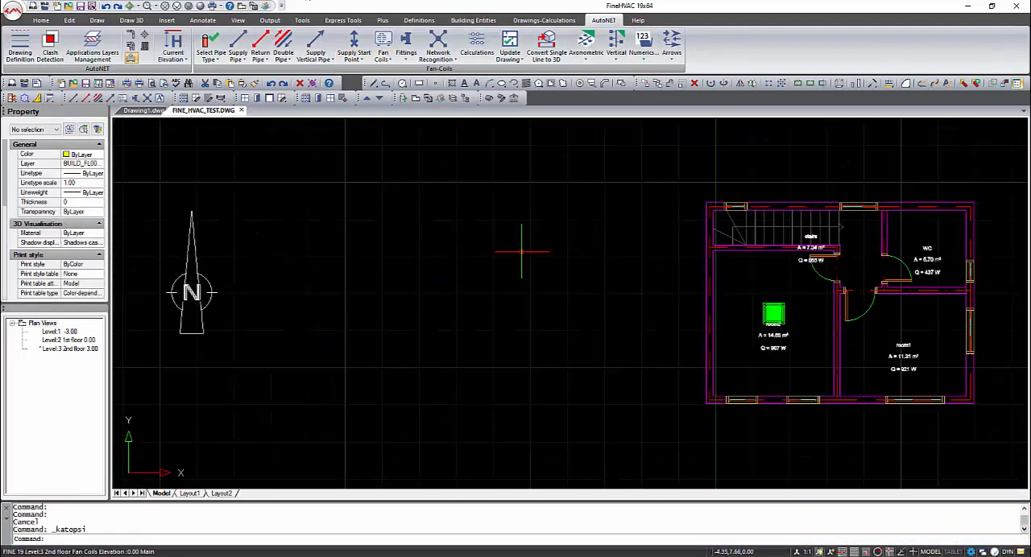
{"action": "middle_click_drag", "start_coordinate": [781, 349], "coordinate": [528, 355]}
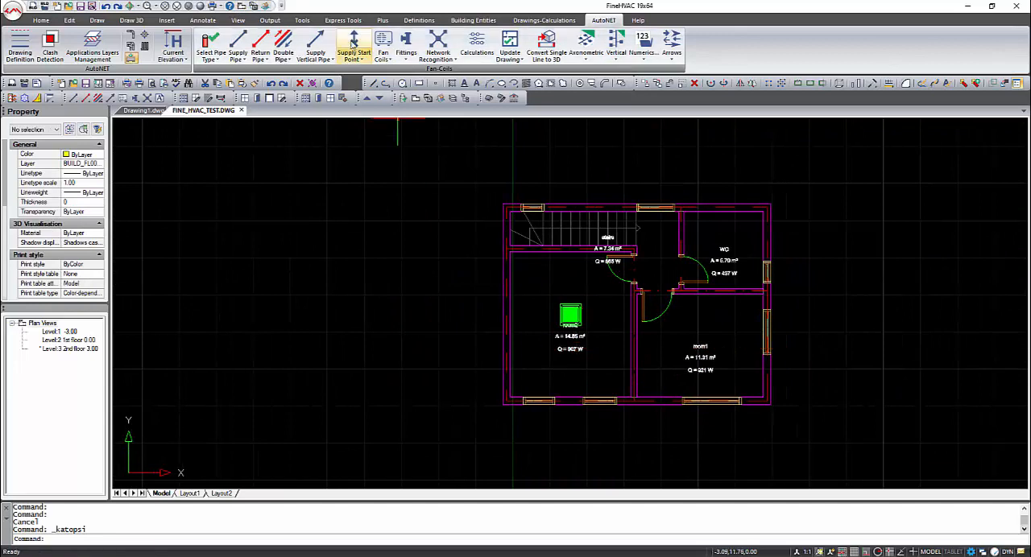
{"action": "left_click", "coordinate": [172, 48]}
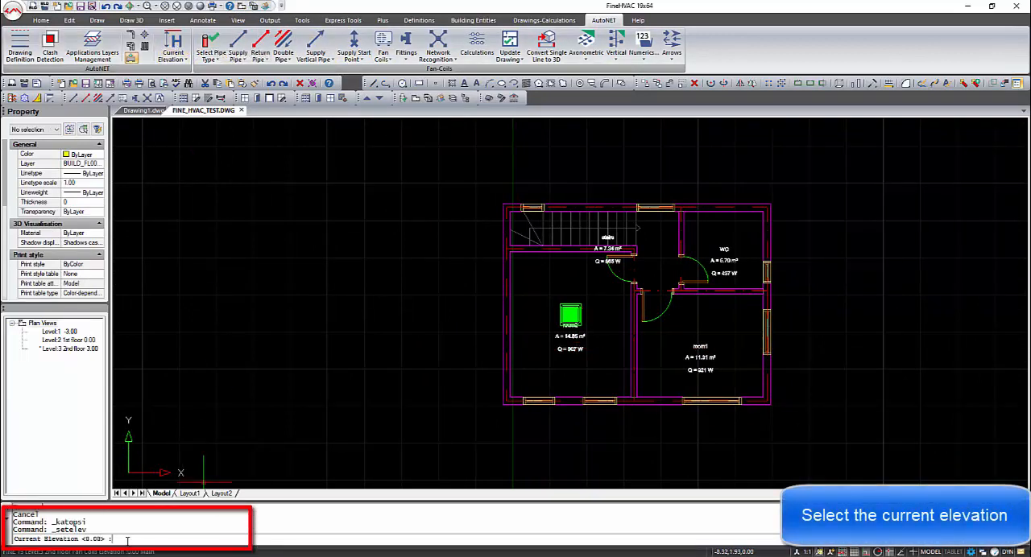
{"action": "key", "text": "Return"}
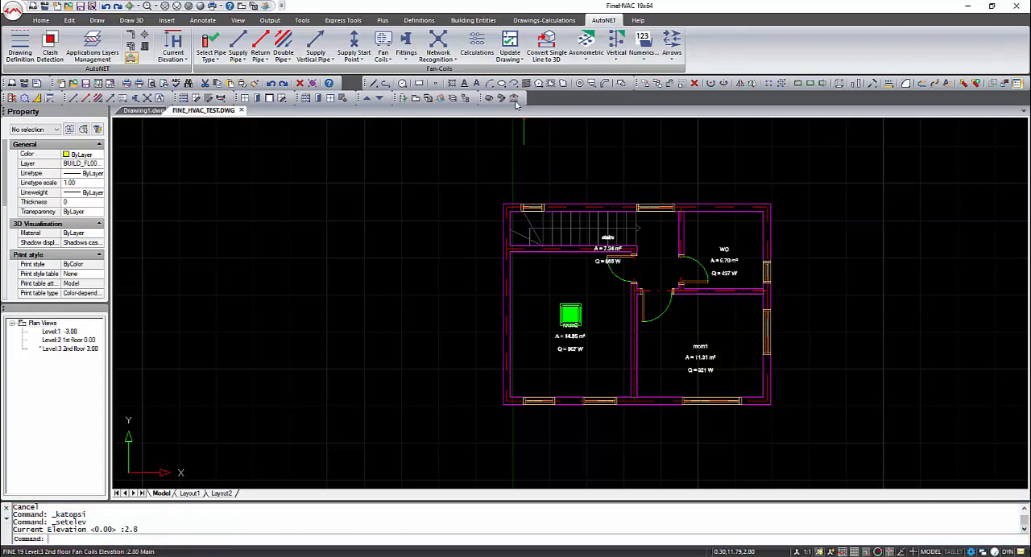
Place a fan coil unit with the current symbol in room1, keeping the default angle of 0
{"action": "left_click", "coordinate": [383, 44]}
{"action": "left_click", "coordinate": [531, 362]}
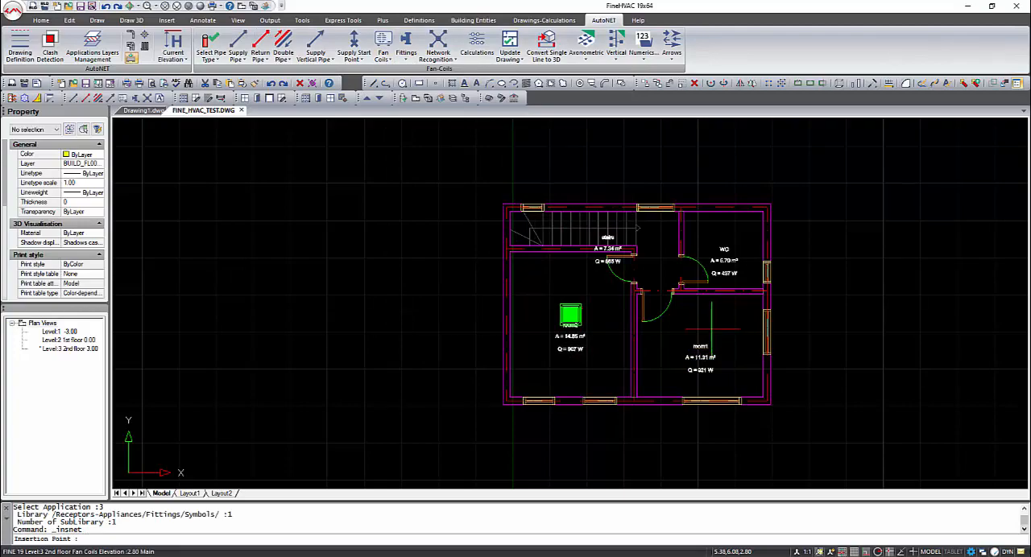
{"action": "left_click", "coordinate": [702, 339]}
{"action": "key", "text": "Return"}
{"action": "middle_click_drag", "start_coordinate": [707, 344], "coordinate": [655, 230], "text": "shift"}
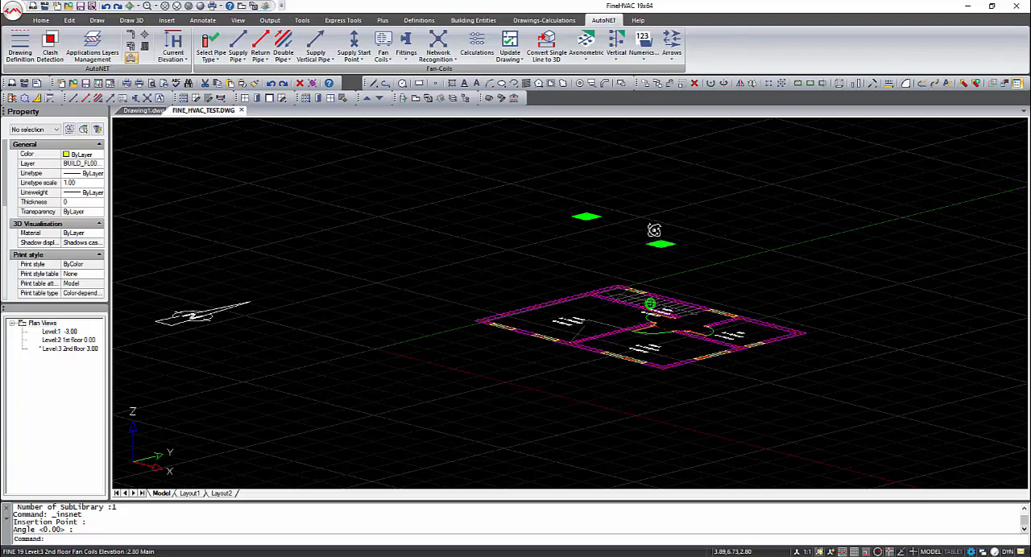
{"action": "left_click", "coordinate": [241, 6]}
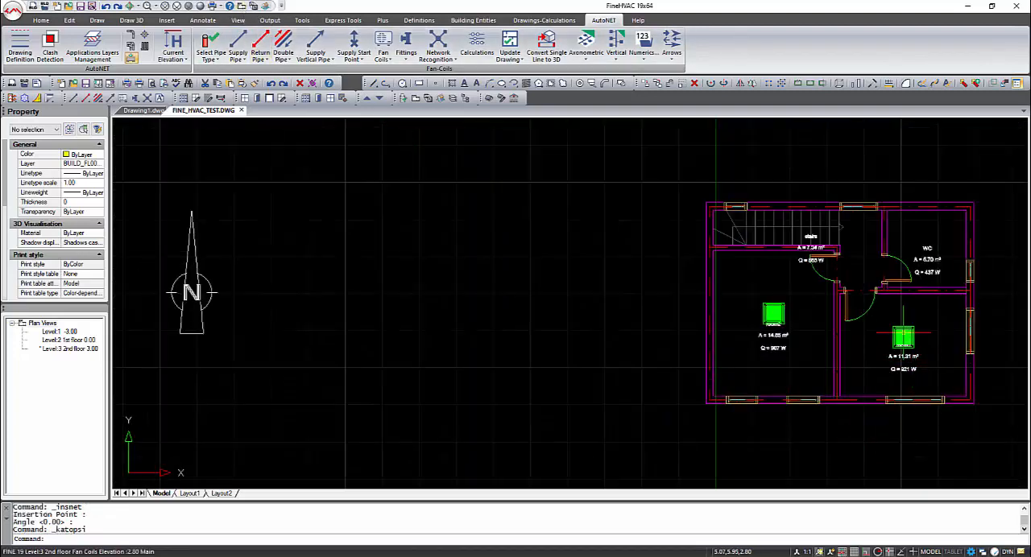
Copy the room1 fan coil unit to the WC and to the hall beside the stairs, with ortho mode off
{"action": "left_click", "coordinate": [903, 334]}
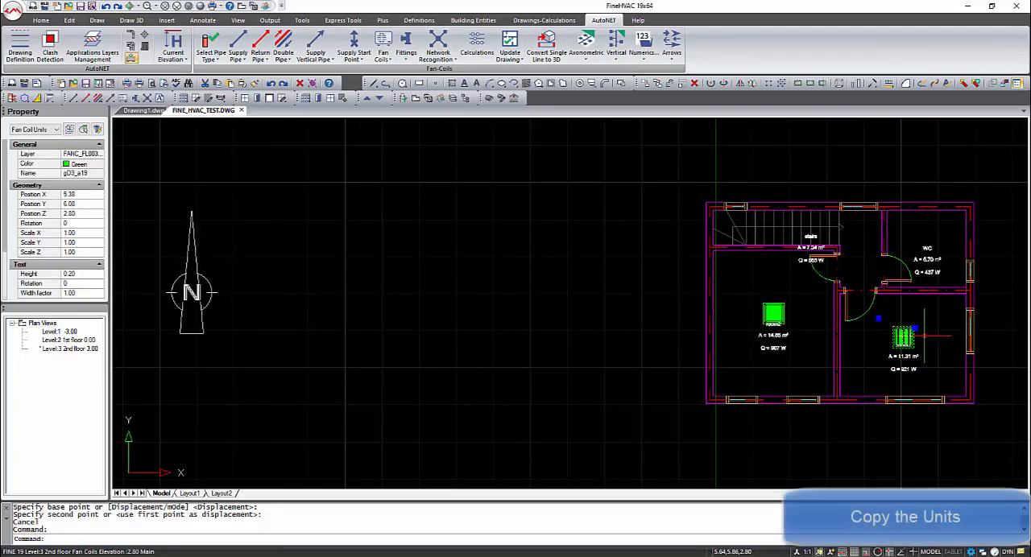
{"action": "right_click", "coordinate": [915, 342]}
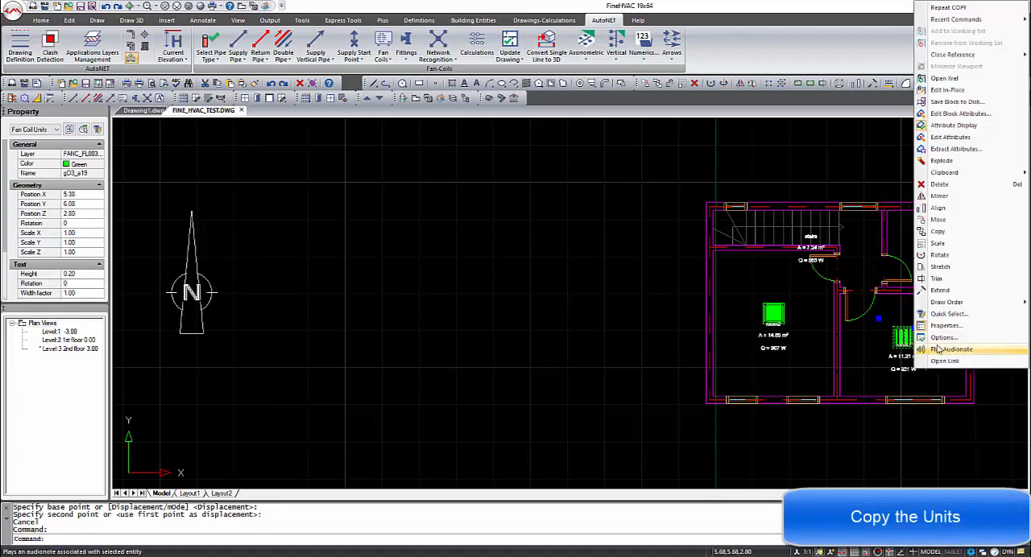
{"action": "left_click", "coordinate": [939, 231]}
{"action": "left_click", "coordinate": [864, 553]}
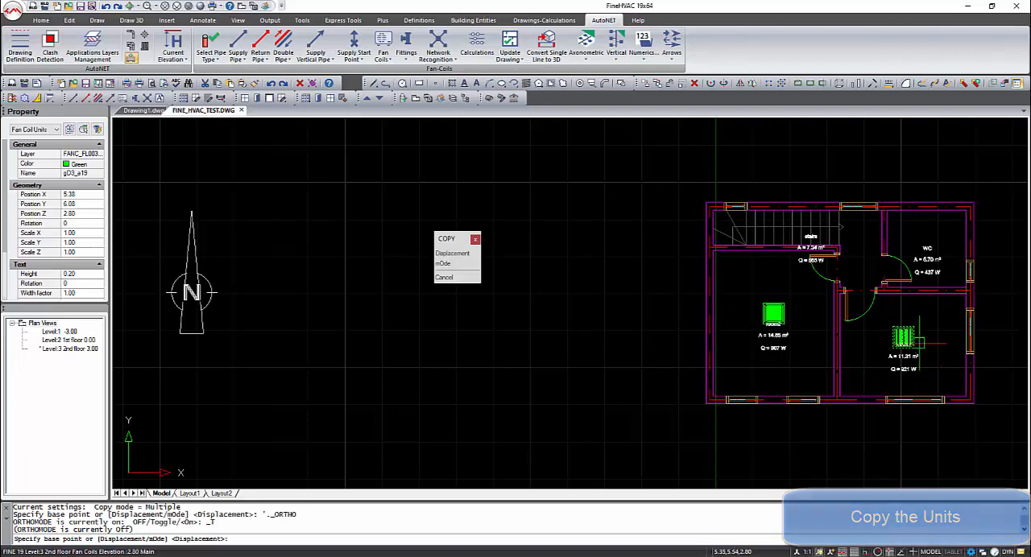
{"action": "left_click", "coordinate": [903, 336]}
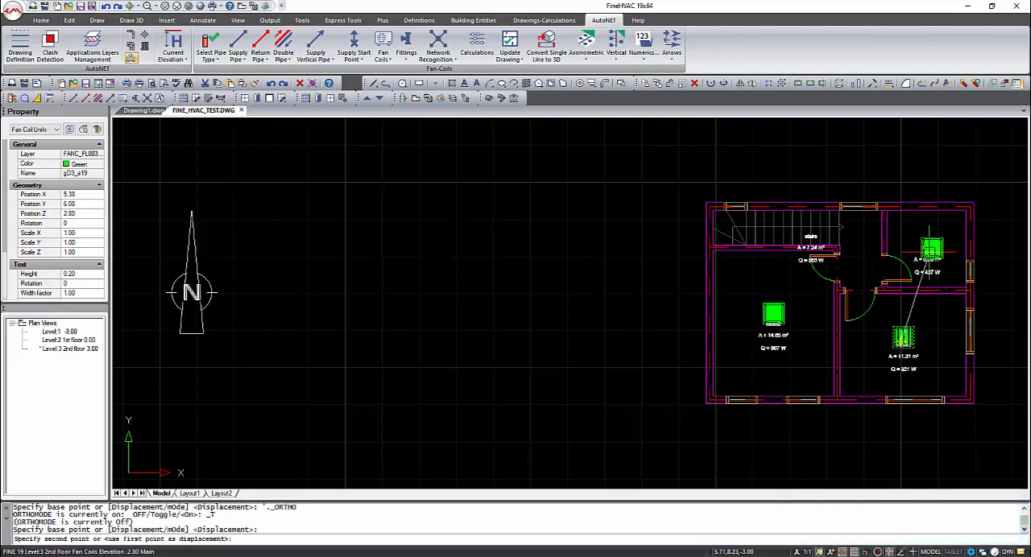
{"action": "left_click", "coordinate": [930, 244]}
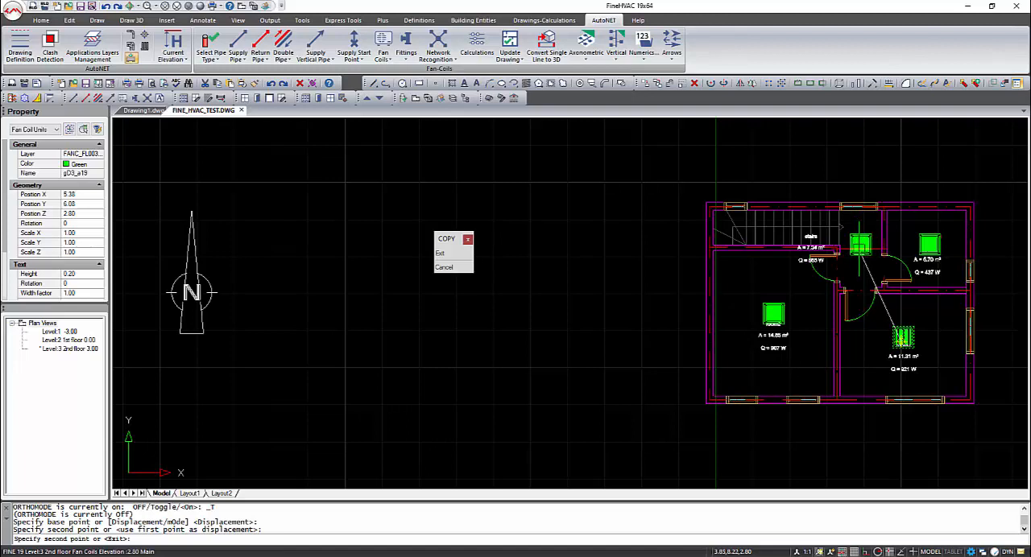
{"action": "left_click", "coordinate": [861, 245]}
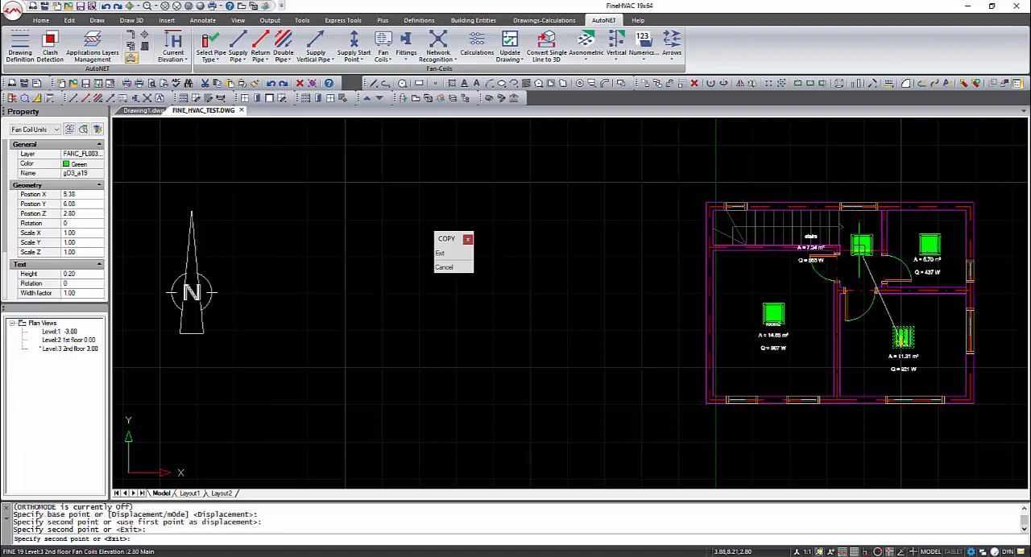
{"action": "key", "text": "Return"}
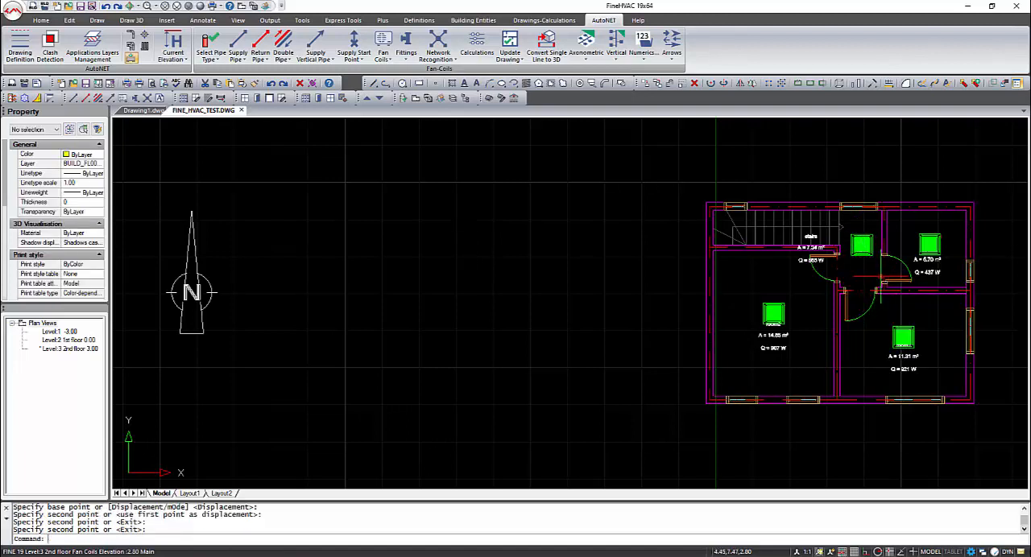
Insert a Collecteur (3) fitting with ortho mode on, below the window in the hall beside the stairs
{"action": "mouse_move", "coordinate": [882, 282]}
{"action": "middle_mouse_down"}
{"action": "mouse_move", "coordinate": [569, 297]}
{"action": "mouse_move", "coordinate": [548, 309]}
{"action": "middle_mouse_up"}
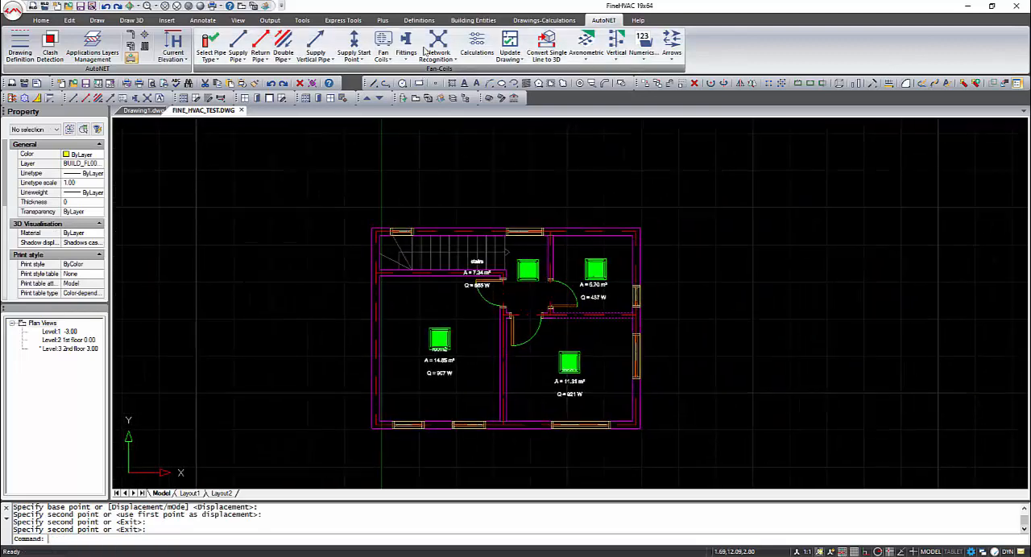
{"action": "left_click", "coordinate": [403, 43]}
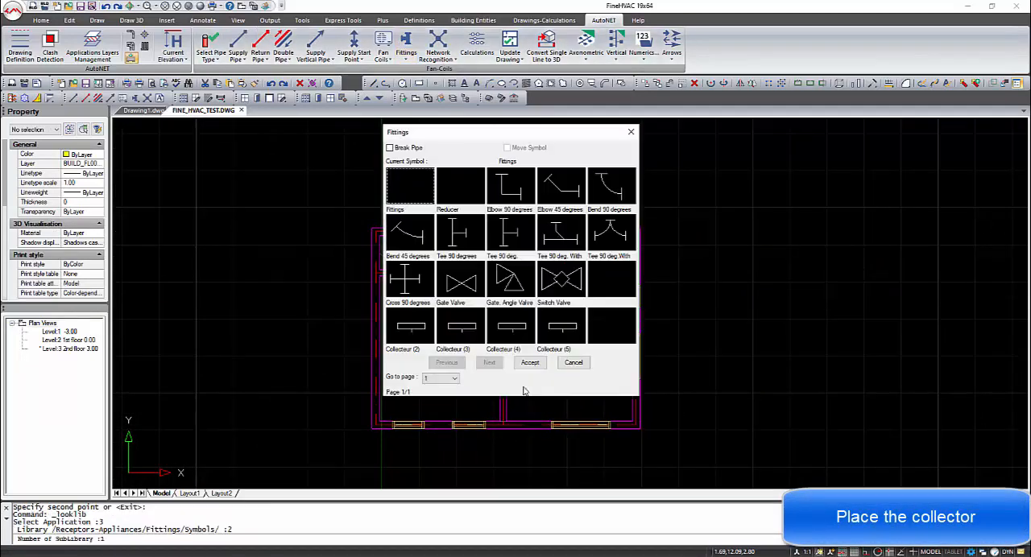
{"action": "left_click", "coordinate": [481, 344]}
{"action": "left_click", "coordinate": [529, 362]}
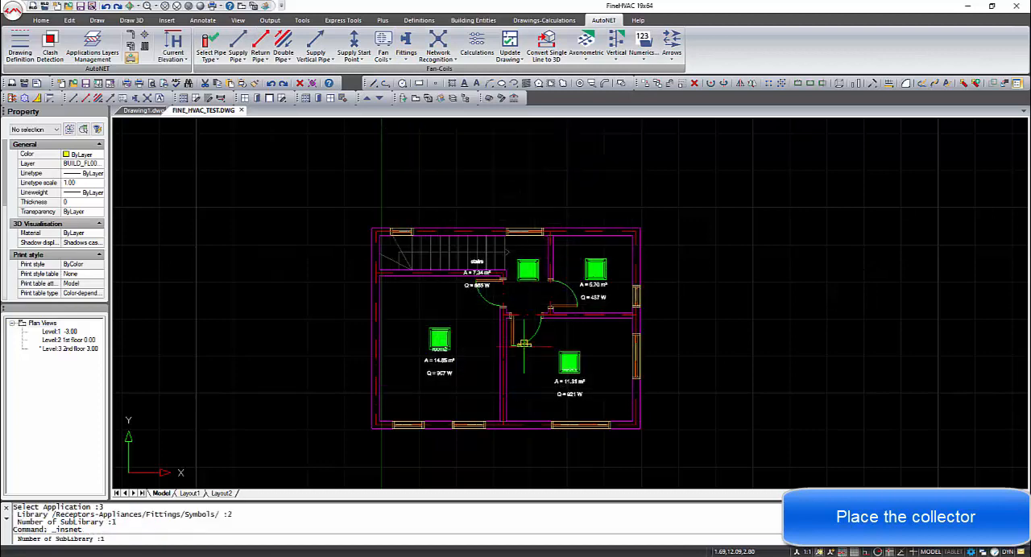
{"action": "key", "text": "F8"}
{"action": "left_click", "coordinate": [495, 242]}
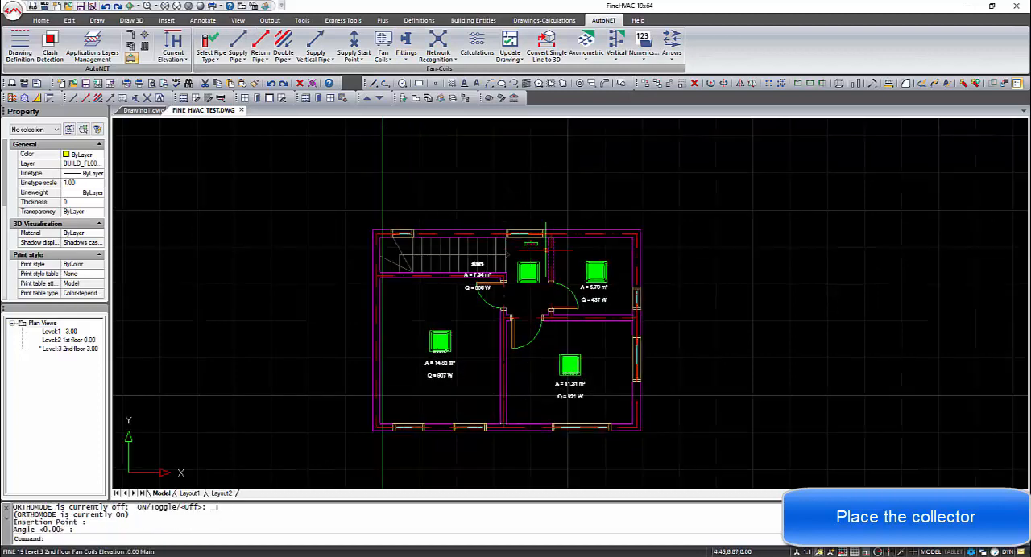
Move the collector about 0.06 m closer to the window wall, to Position Y 9.18
{"action": "scroll", "coordinate": [538, 248], "scroll_direction": "up", "scroll_amount": 5}
{"action": "left_click", "coordinate": [600, 289]}
{"action": "left_click", "coordinate": [565, 274]}
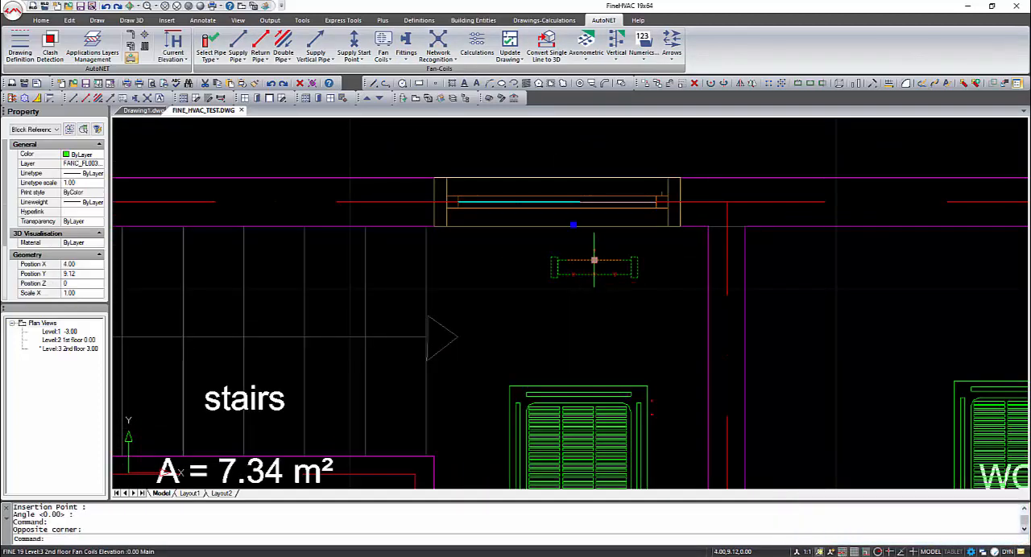
{"action": "left_click", "coordinate": [593, 259]}
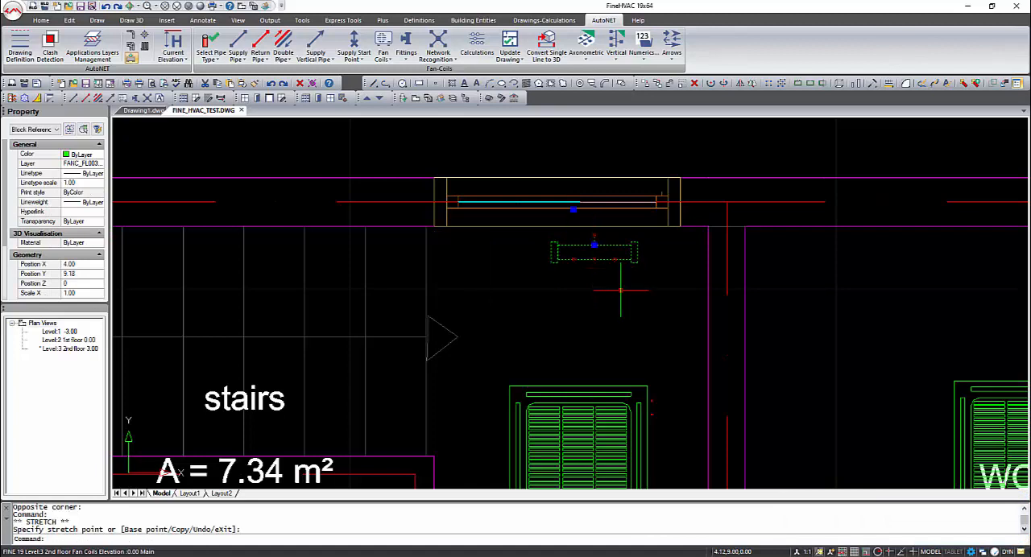
{"action": "scroll", "coordinate": [615, 286], "scroll_direction": "down", "scroll_amount": 2}
{"action": "key", "text": "Escape"}
{"action": "scroll", "coordinate": [614, 285], "scroll_direction": "down", "scroll_amount": 2}
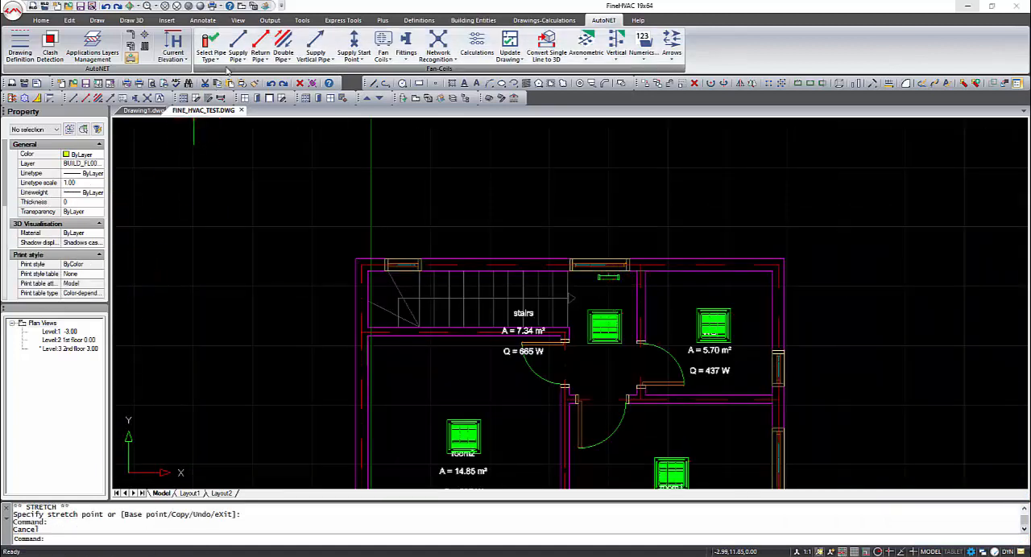
{"action": "left_click", "coordinate": [236, 44]}
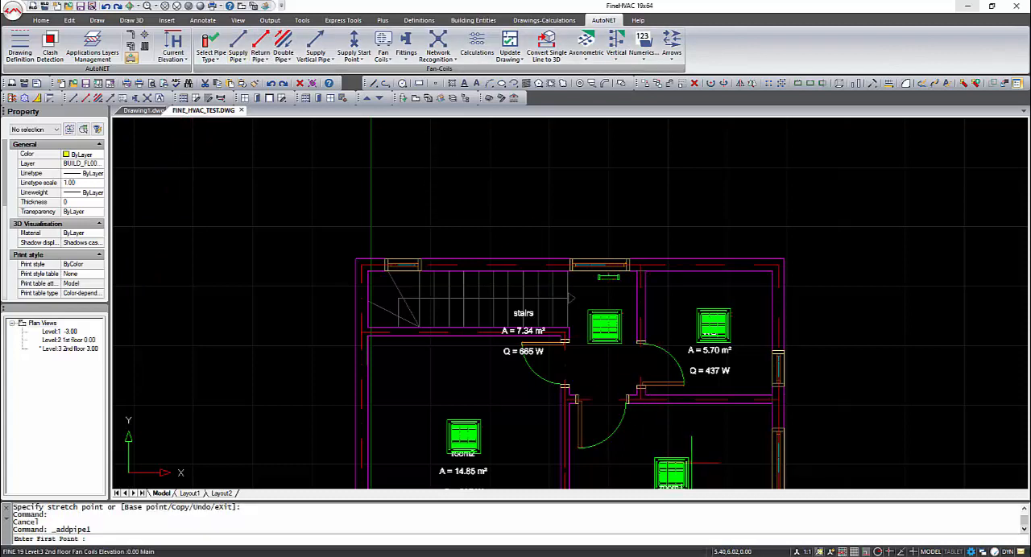
{"action": "right_click", "coordinate": [691, 463], "text": "shift"}
{"action": "left_click", "coordinate": [684, 454]}
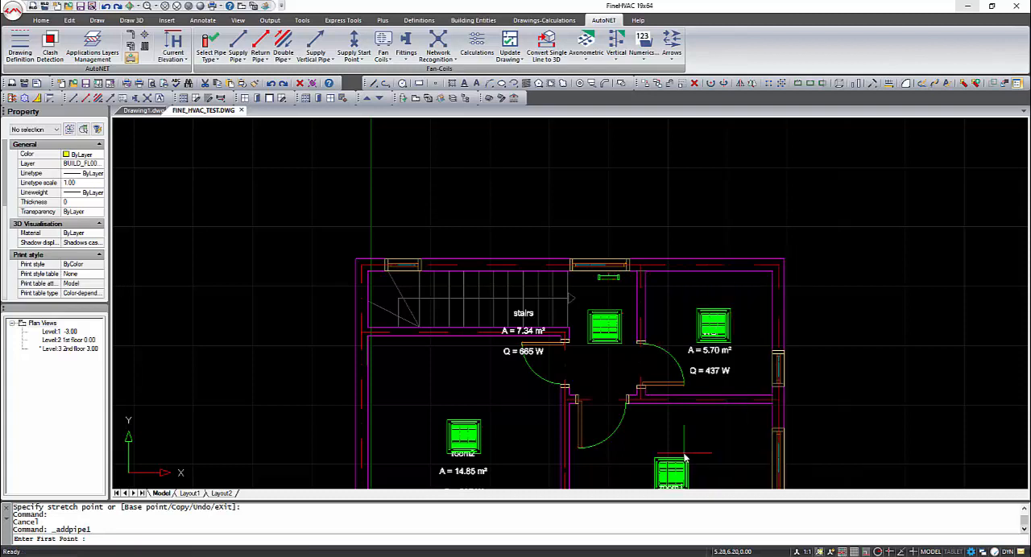
{"action": "key", "text": "Escape"}
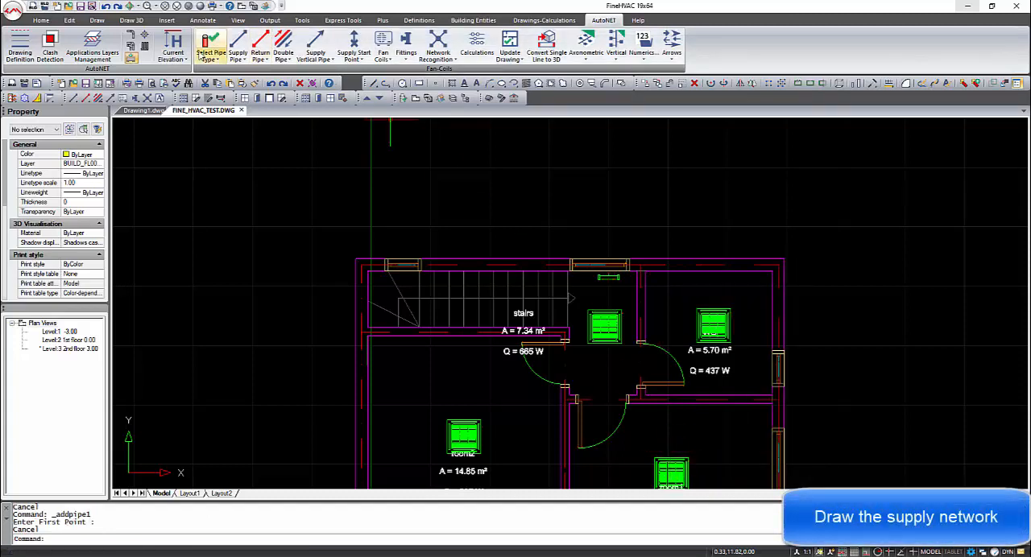
Set the current elevation to 2.8
{"action": "left_click", "coordinate": [173, 45]}
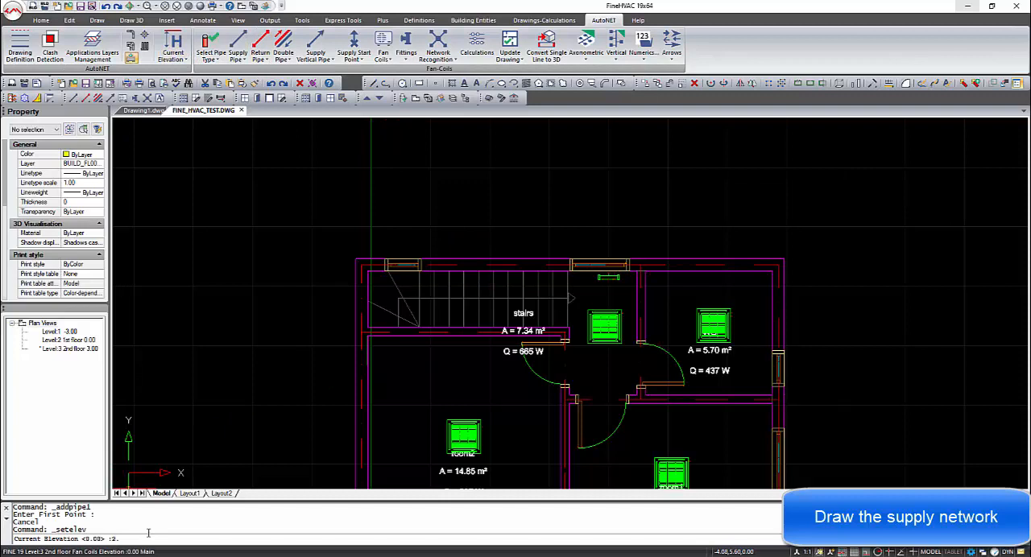
{"action": "key", "text": "Return"}
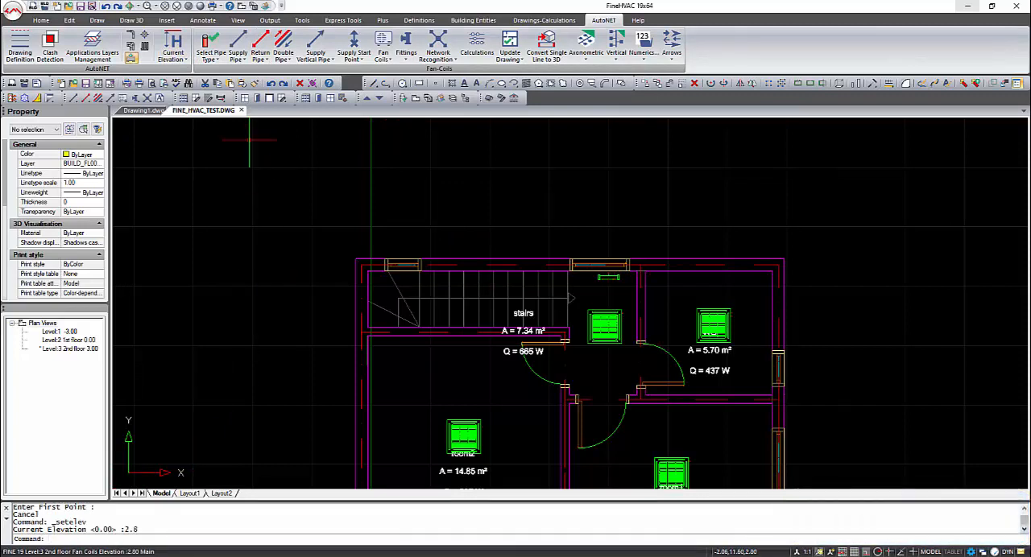
{"action": "left_click", "coordinate": [238, 54]}
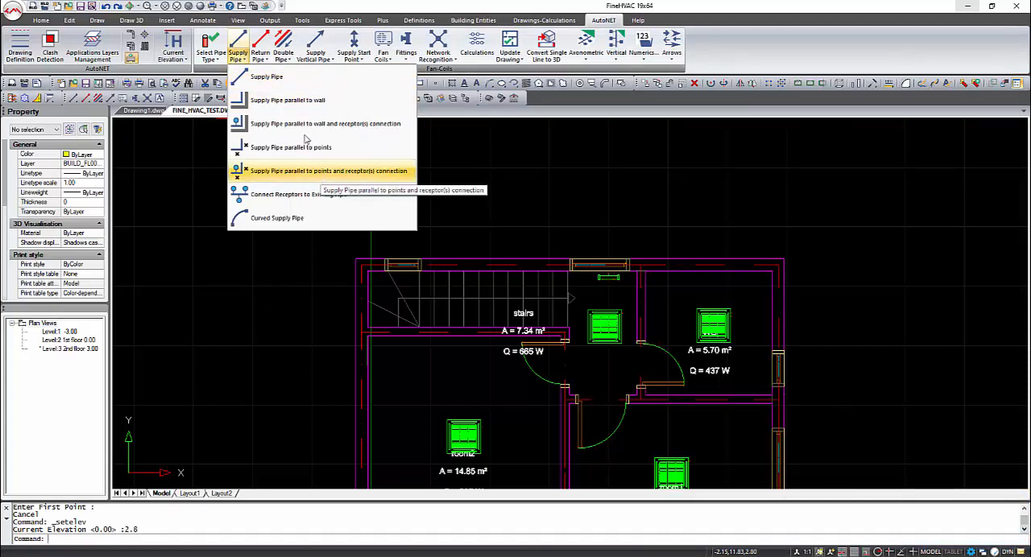
{"action": "left_click", "coordinate": [270, 76]}
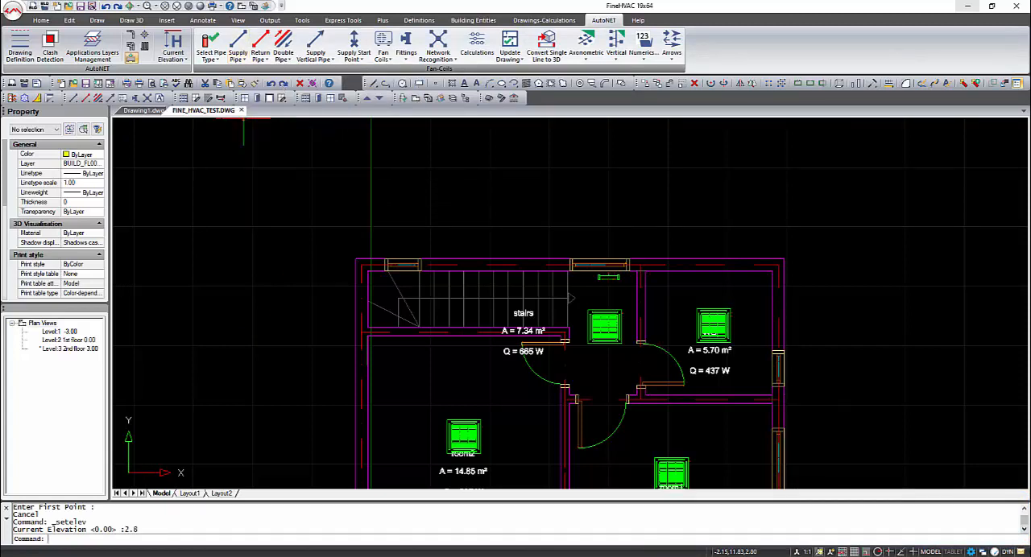
{"action": "left_click", "coordinate": [698, 473]}
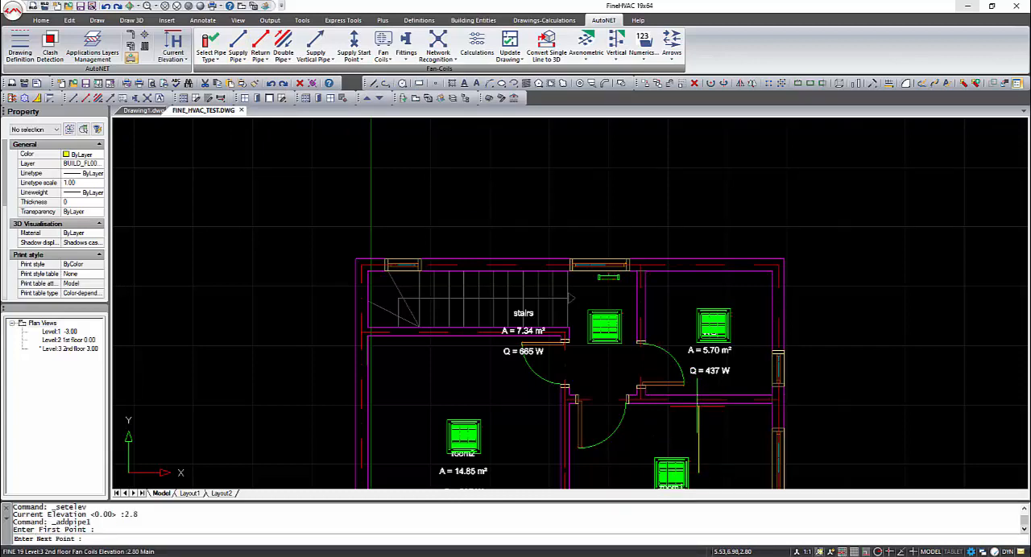
{"action": "key", "text": "Escape"}
Draw a supply pipe from beside the room1 fan coil, through the WC and along the outer wall, to a node of the collector
{"action": "key", "text": "Return"}
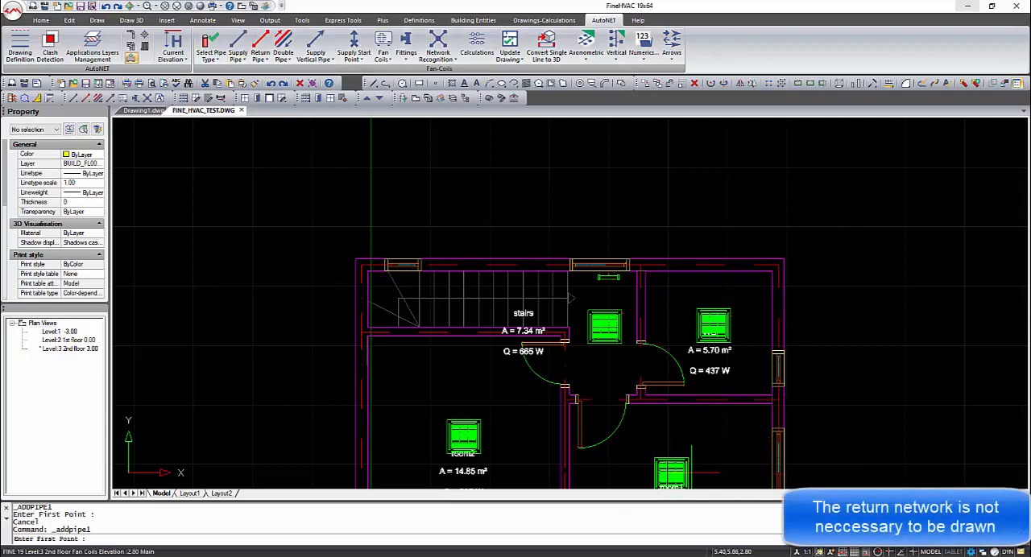
{"action": "left_click", "coordinate": [691, 473]}
{"action": "left_click", "coordinate": [691, 407]}
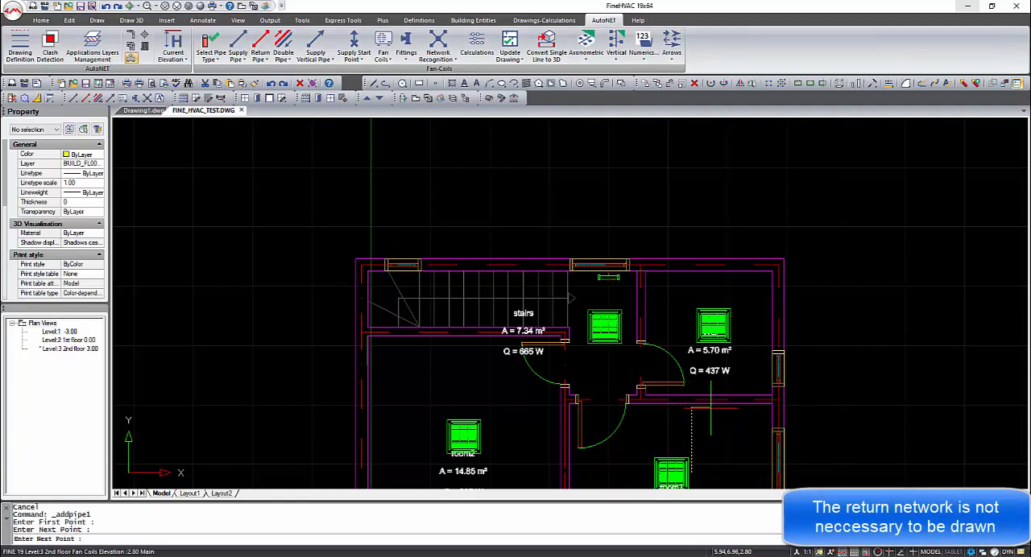
{"action": "left_click", "coordinate": [744, 407]}
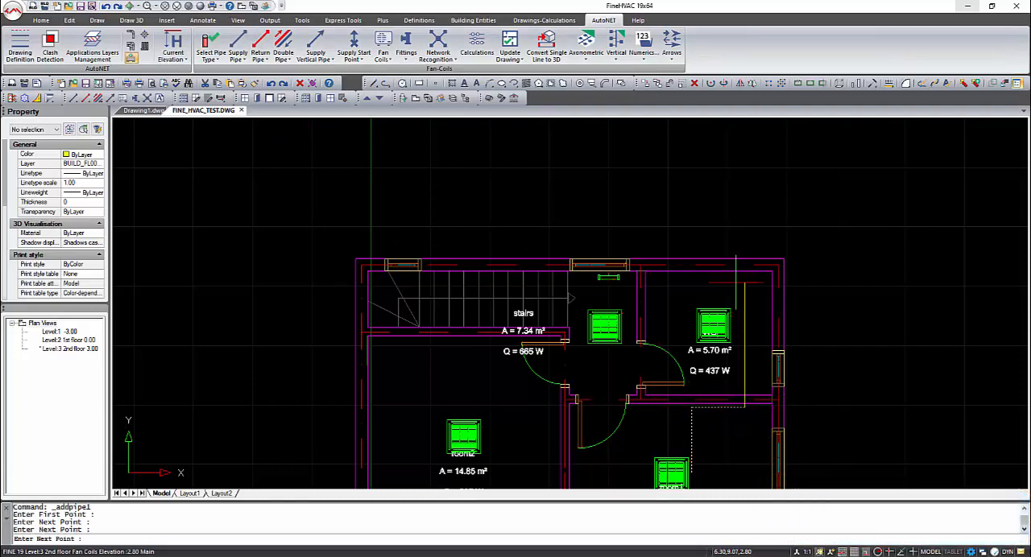
{"action": "left_click", "coordinate": [735, 276]}
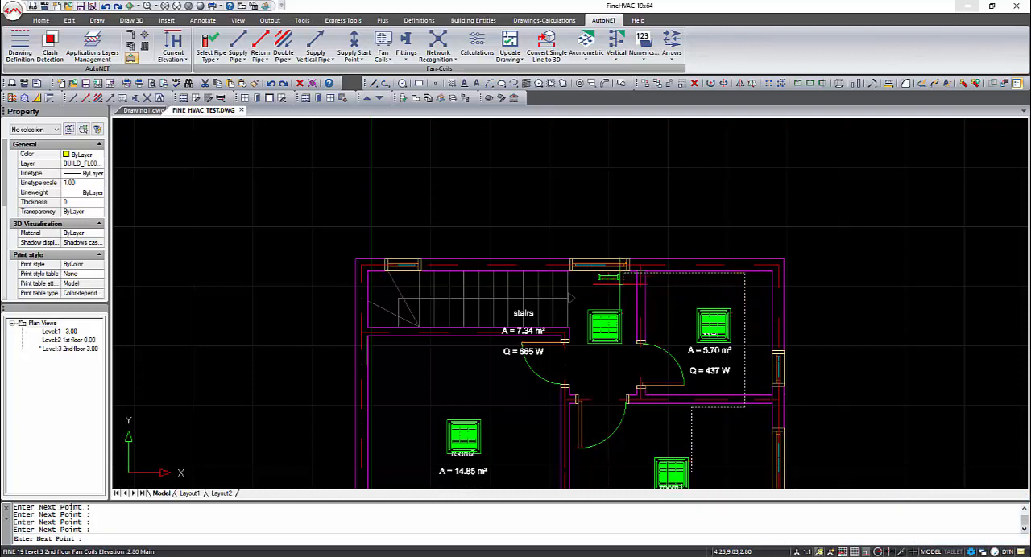
{"action": "right_click", "coordinate": [612, 278], "text": "shift"}
{"action": "left_click", "coordinate": [668, 429]}
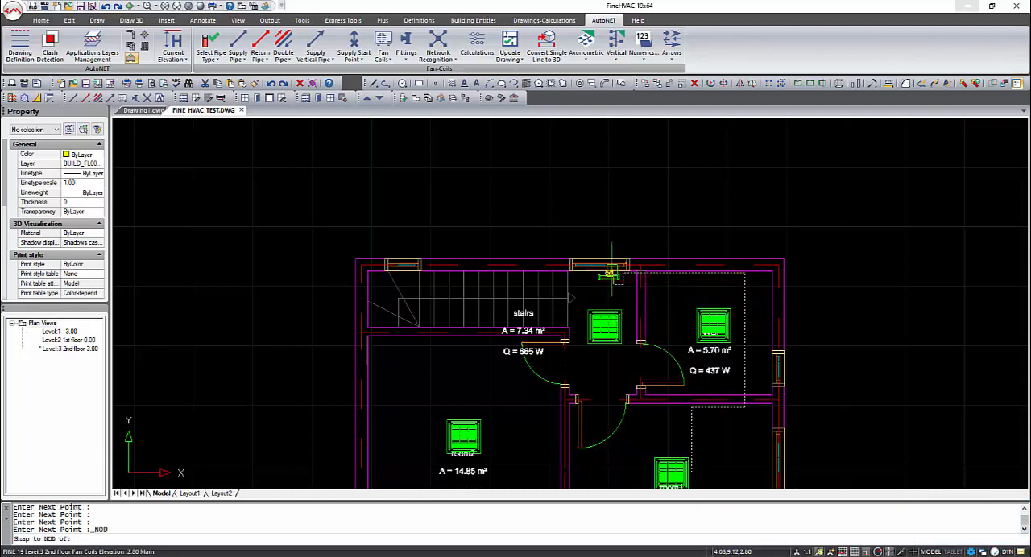
{"action": "left_click", "coordinate": [613, 277]}
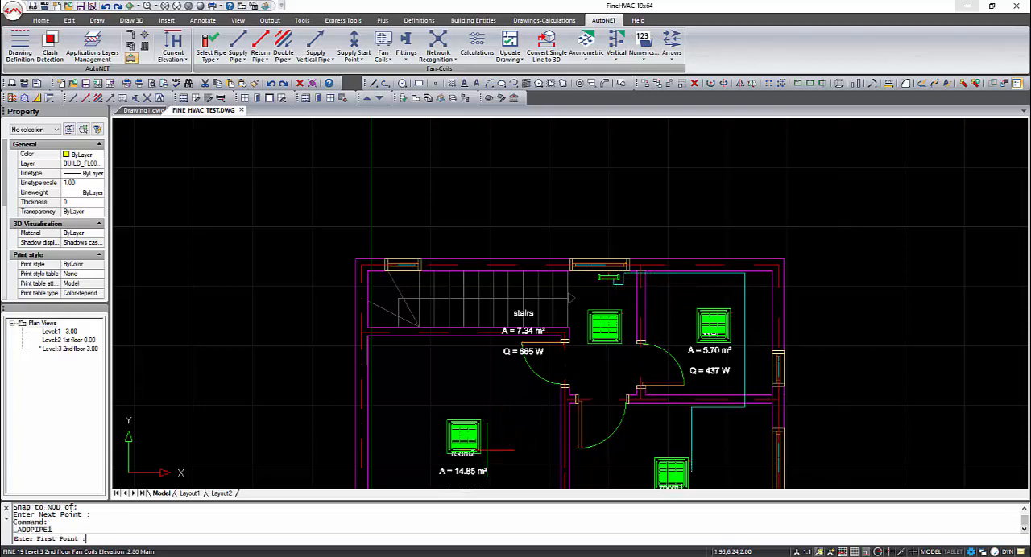
Draw a supply pipe from beside the room2 fan coil, through the wall and along the stairs edge, to another node of the collector
{"action": "left_click", "coordinate": [488, 449]}
{"action": "left_click", "coordinate": [486, 343]}
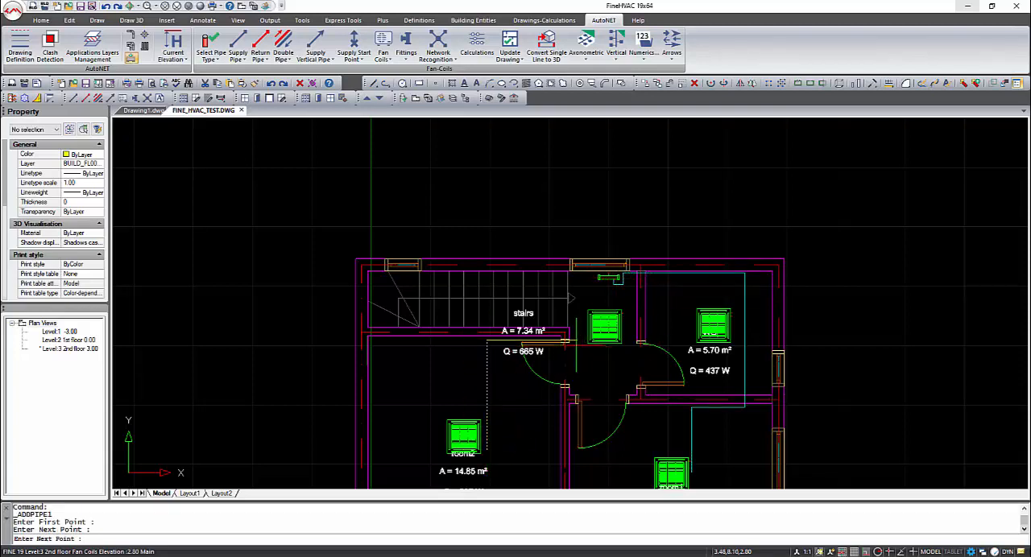
{"action": "left_click", "coordinate": [569, 342]}
{"action": "left_click", "coordinate": [575, 278]}
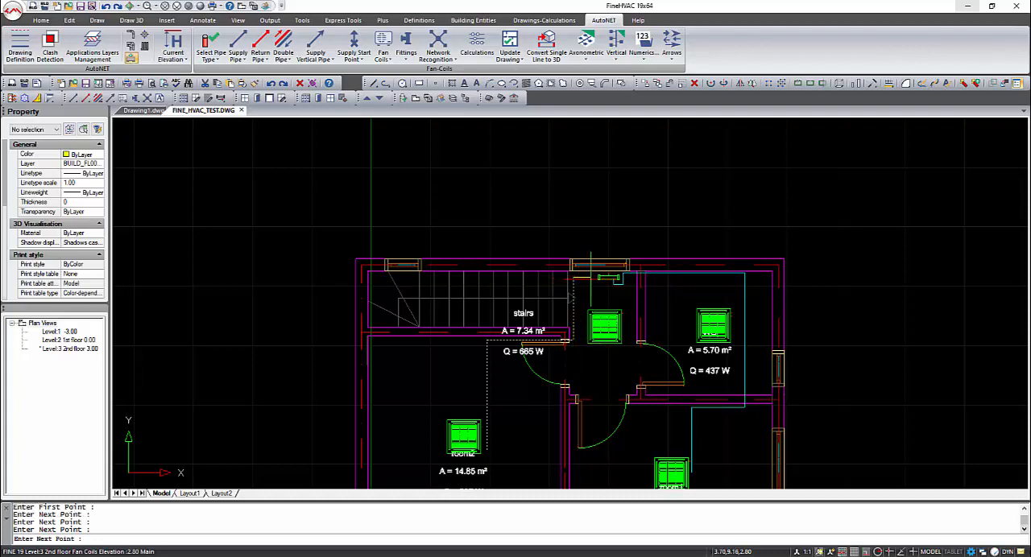
{"action": "left_click", "coordinate": [596, 277]}
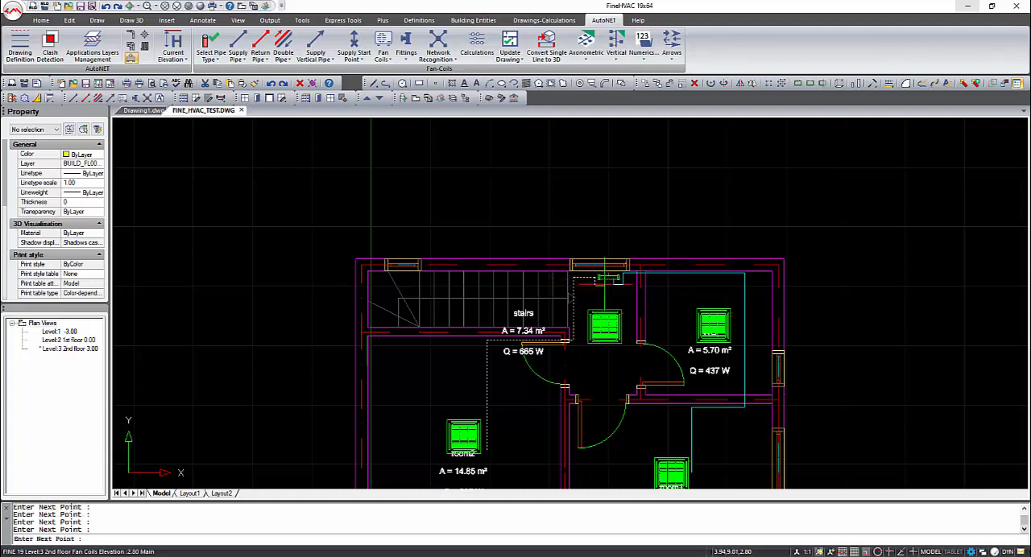
{"action": "right_click", "coordinate": [602, 280], "text": "shift"}
{"action": "left_click", "coordinate": [644, 437]}
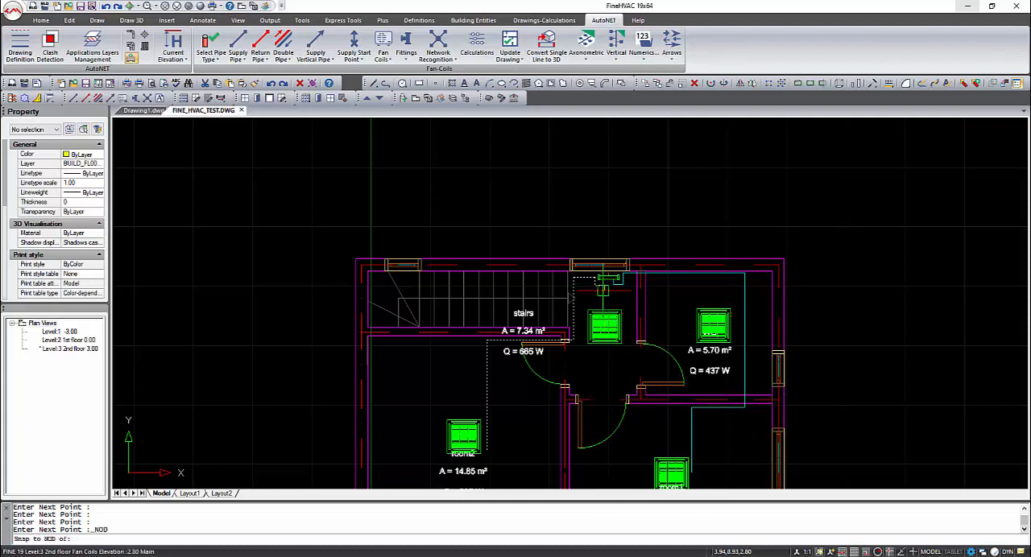
{"action": "key", "text": "Return"}
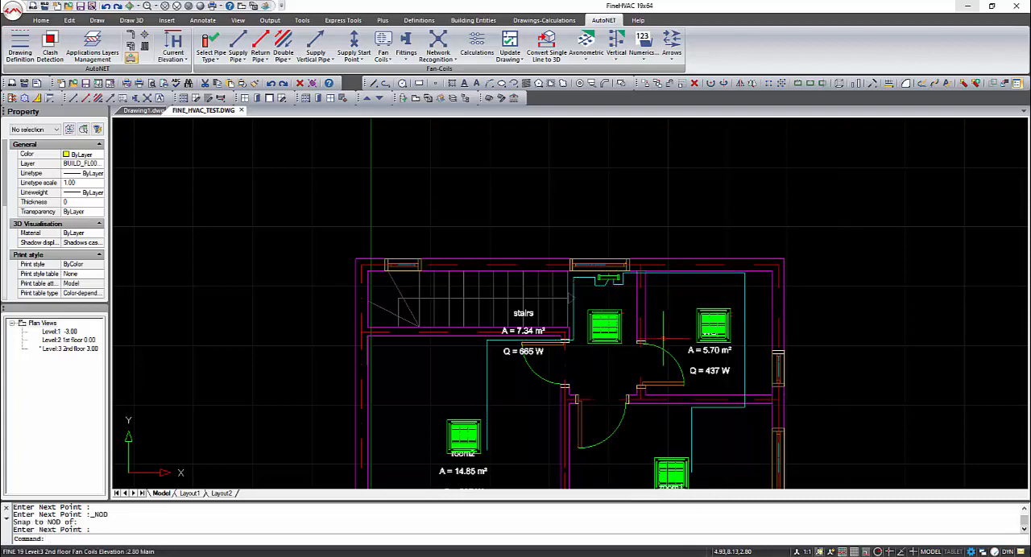
Connect the hall fan coil to the supply pipe beside the stairs with Connect Receptors to Existing Pipe
{"action": "left_click", "coordinate": [244, 60]}
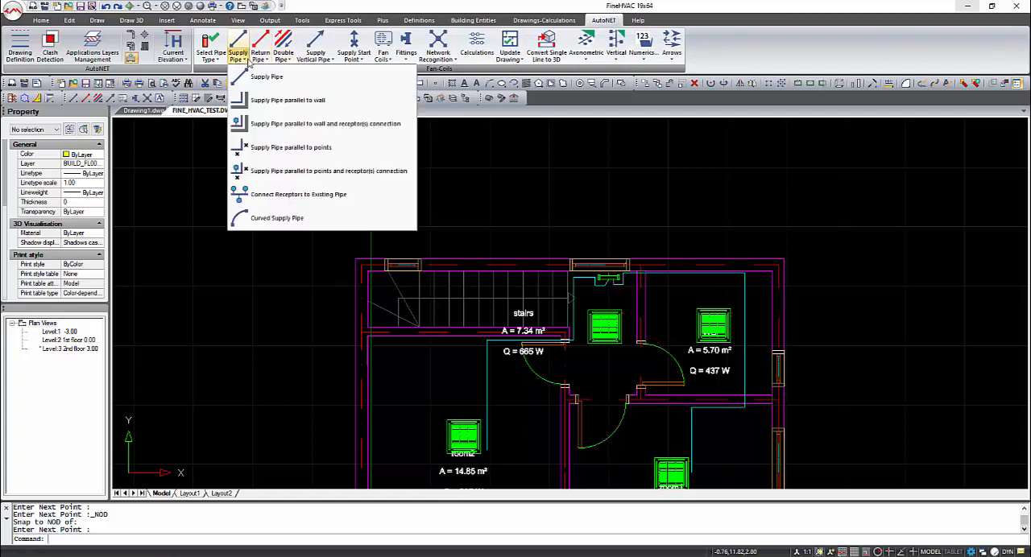
{"action": "left_click", "coordinate": [312, 195]}
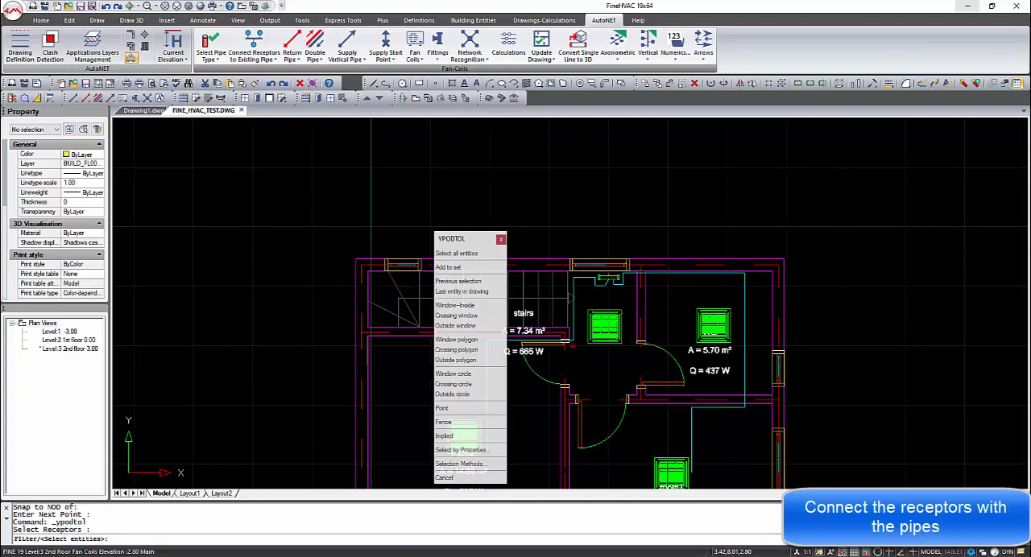
{"action": "left_click", "coordinate": [592, 326]}
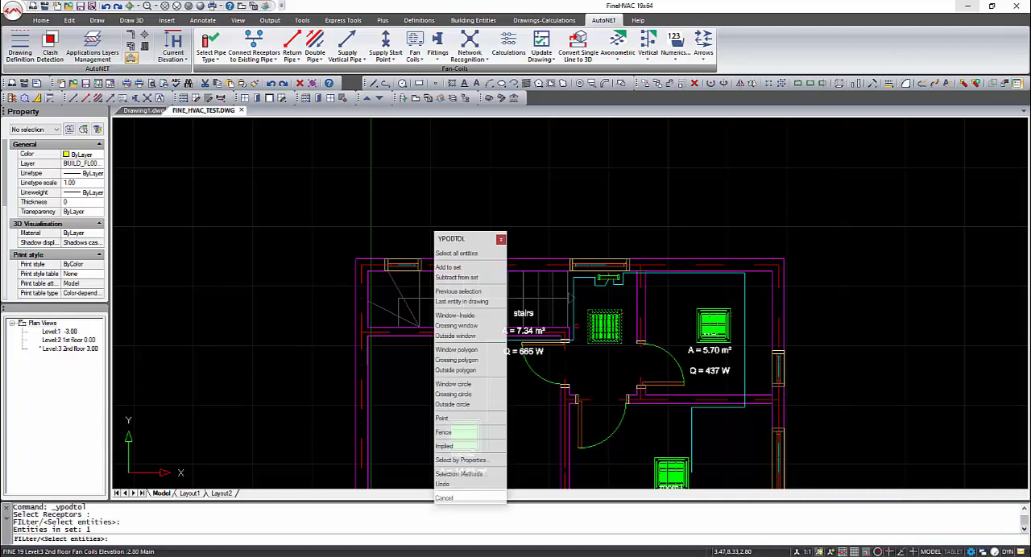
{"action": "key", "text": "Return"}
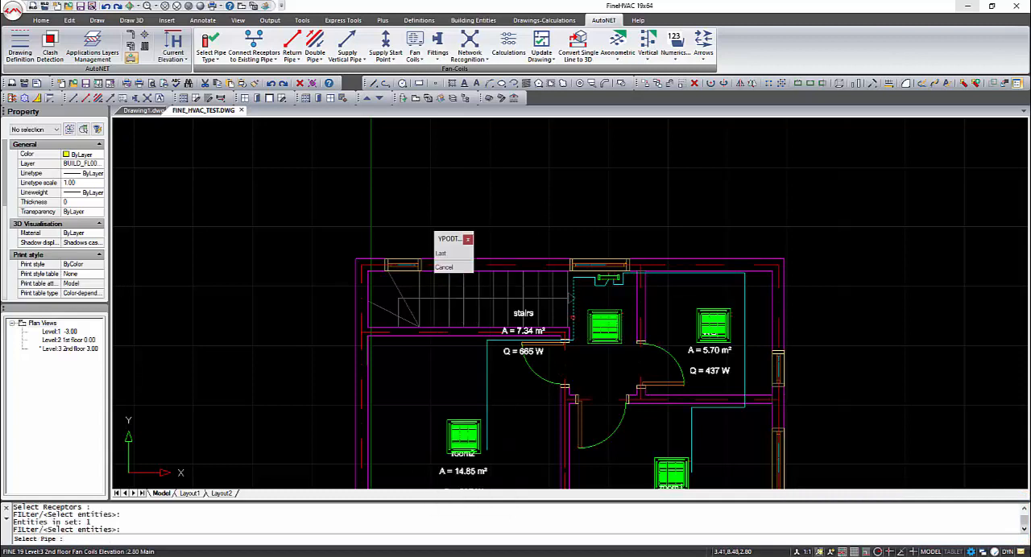
{"action": "left_click", "coordinate": [573, 317]}
Connect the room2 fan coil to the vertical supply pipe segment next to it
{"action": "right_click", "coordinate": [516, 401]}
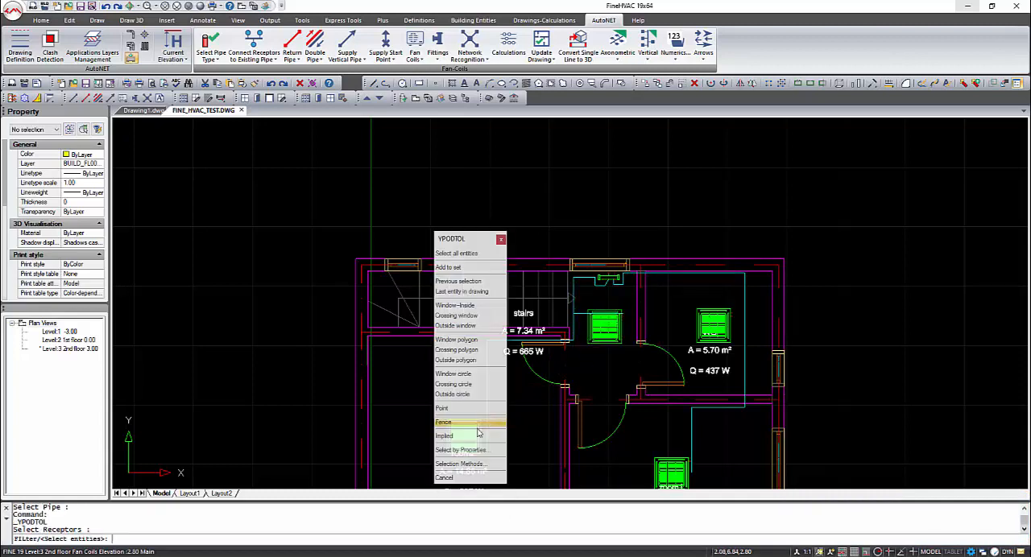
{"action": "middle_click_drag", "start_coordinate": [414, 418], "coordinate": [351, 410]}
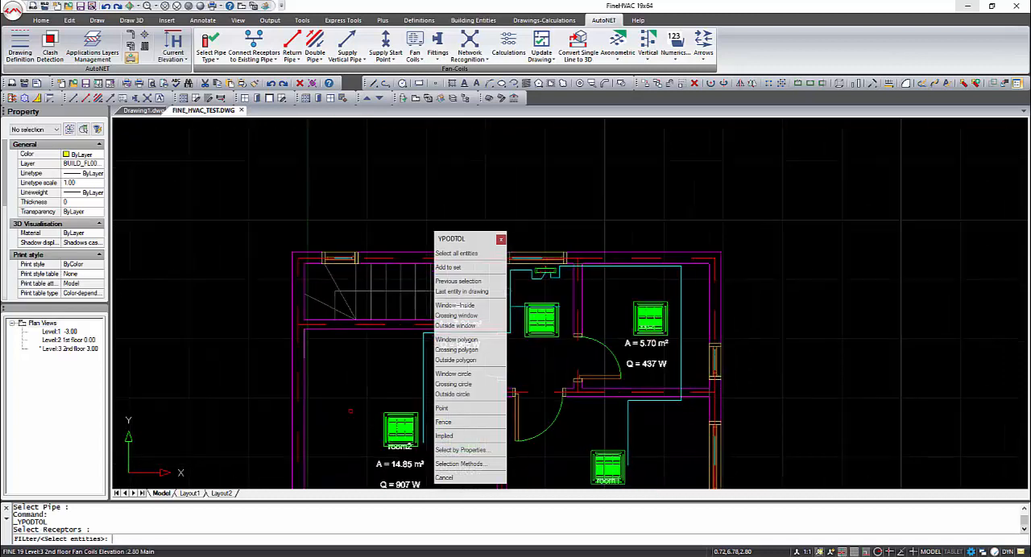
{"action": "left_click", "coordinate": [395, 427]}
{"action": "right_click", "coordinate": [422, 424]}
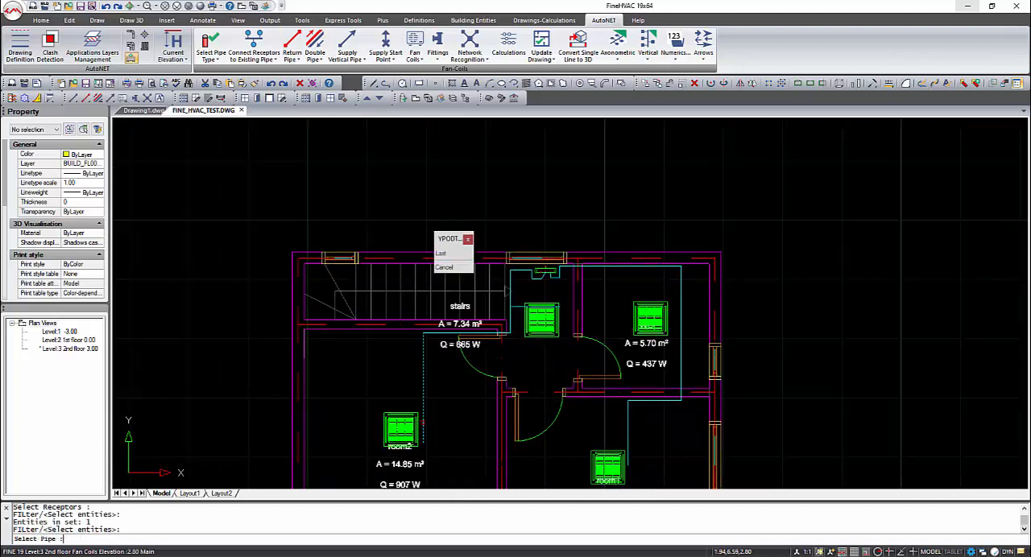
{"action": "left_click", "coordinate": [423, 424]}
Connect the room1 fan coil to the vertical supply pipe segment next to it
{"action": "right_click", "coordinate": [544, 447]}
{"action": "left_click", "coordinate": [609, 453]}
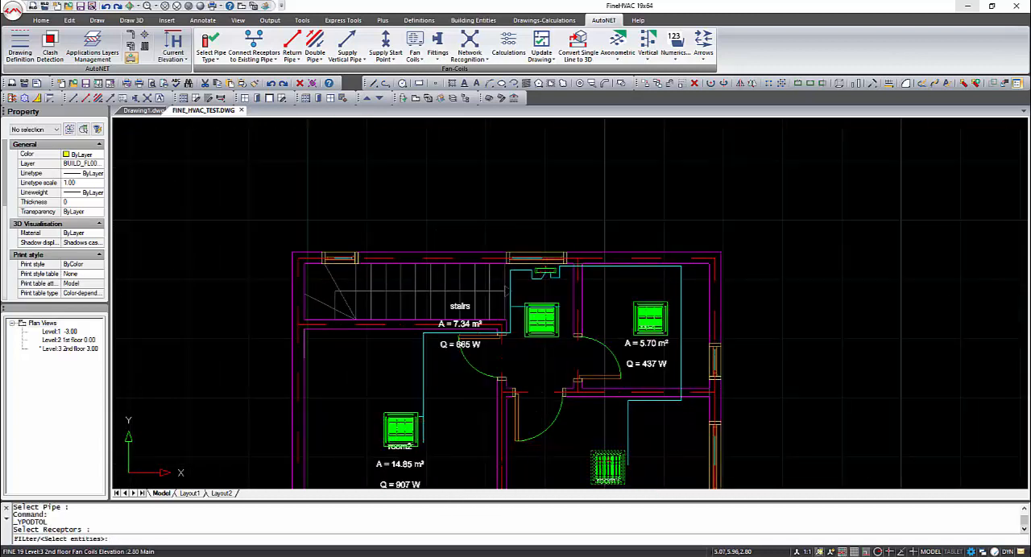
{"action": "right_click", "coordinate": [630, 437]}
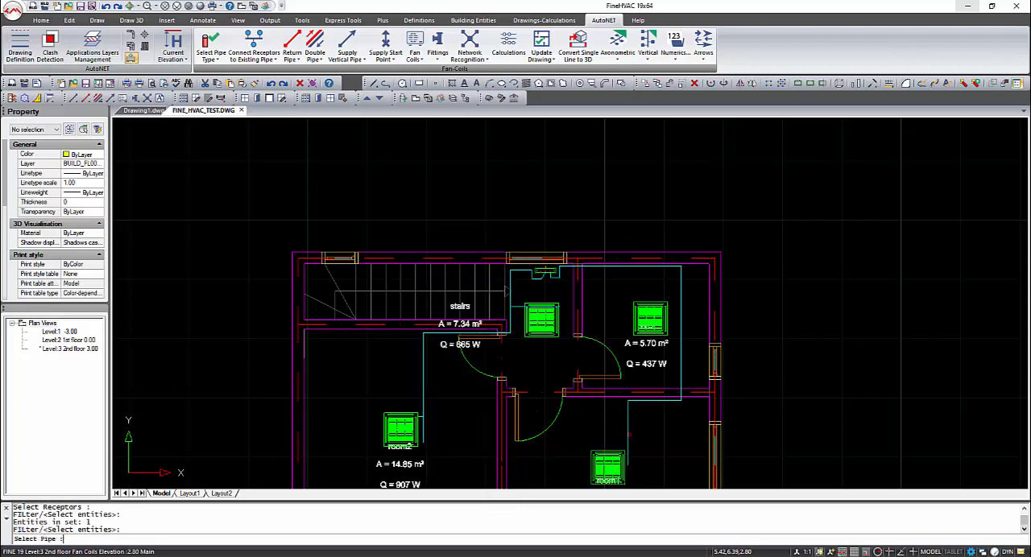
{"action": "left_click", "coordinate": [628, 435]}
Connect the WC fan coil to the supply pipe running through the WC
{"action": "right_click", "coordinate": [672, 368]}
{"action": "left_click", "coordinate": [658, 321]}
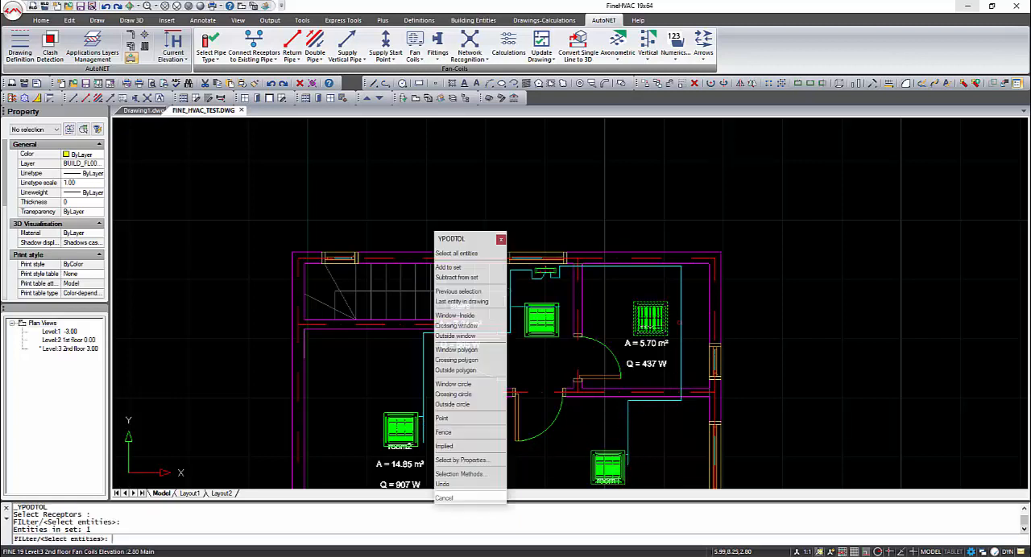
{"action": "right_click", "coordinate": [682, 316]}
{"action": "left_click", "coordinate": [681, 316]}
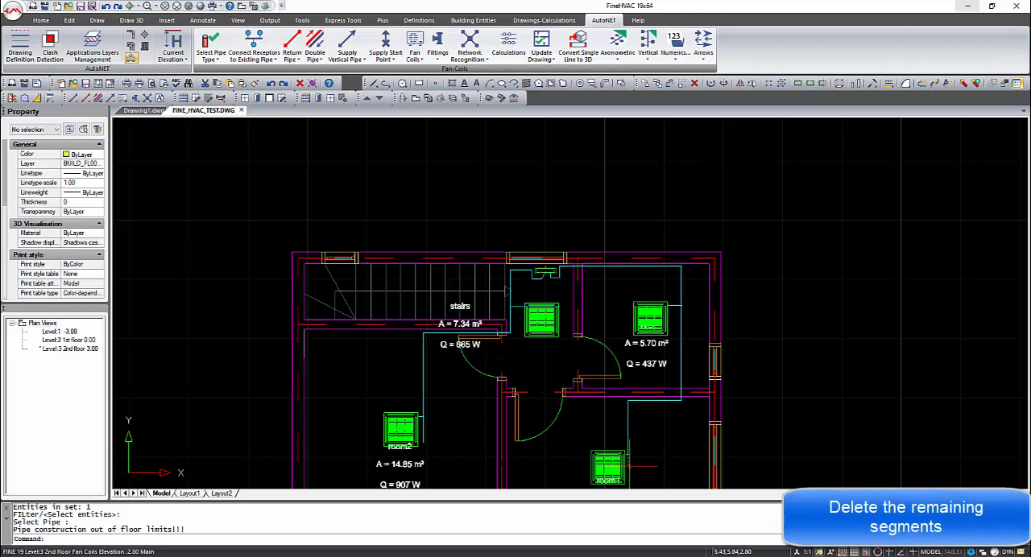
Delete the leftover supply pipe ends beyond the fan coil connections in room1 and room2
{"action": "left_click", "coordinate": [643, 465]}
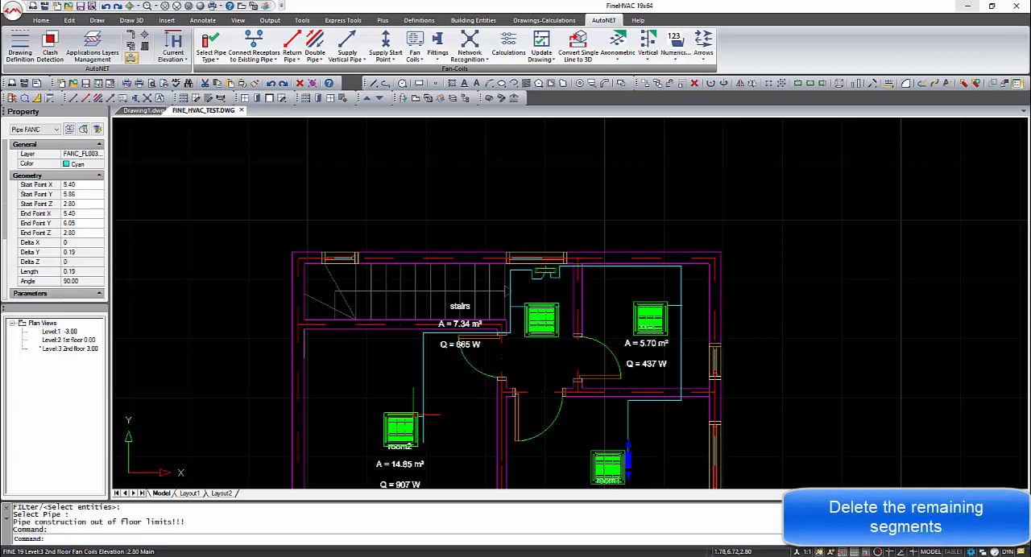
{"action": "key", "text": "Delete"}
{"action": "left_click", "coordinate": [428, 429]}
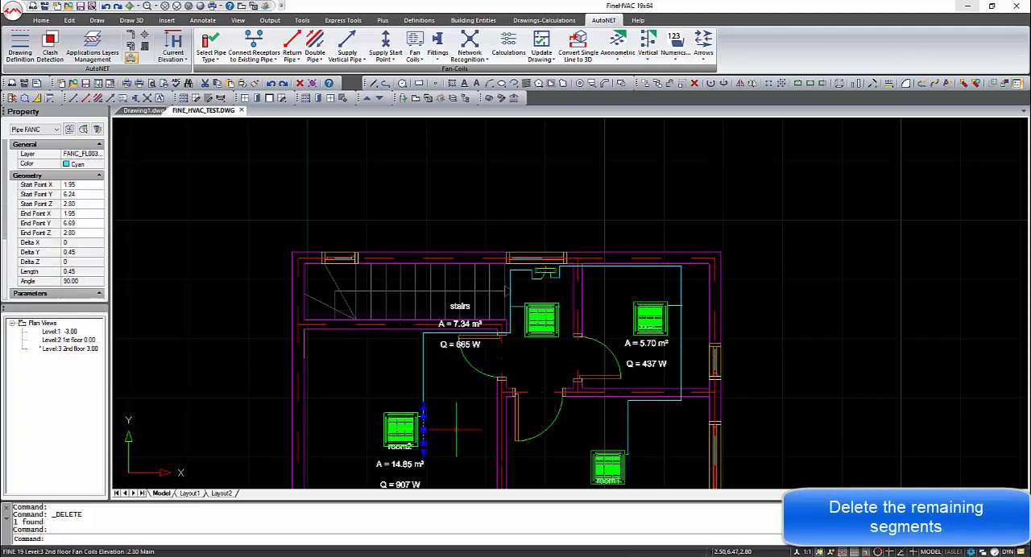
{"action": "key", "text": "Delete"}
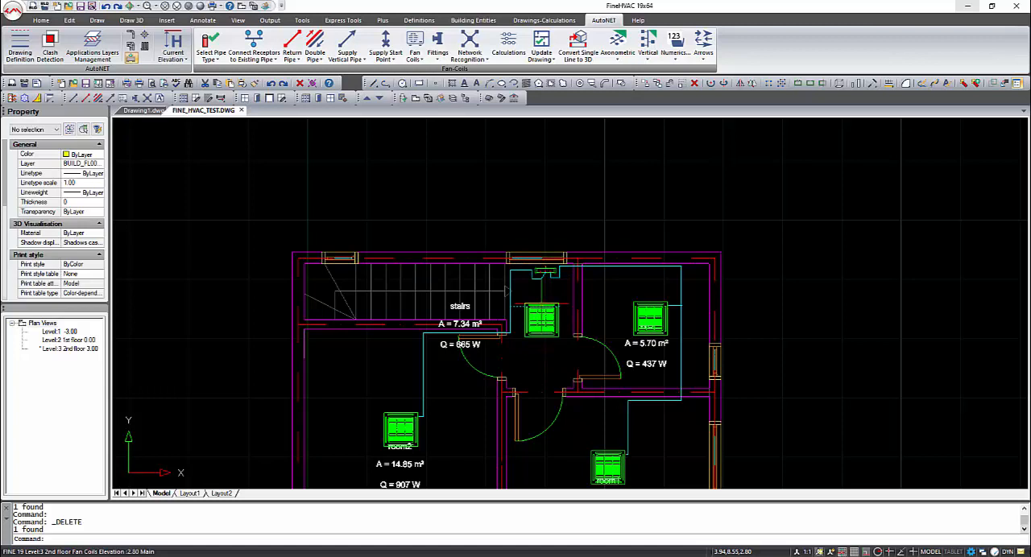
{"action": "scroll", "coordinate": [537, 257], "scroll_direction": "up", "scroll_amount": 4}
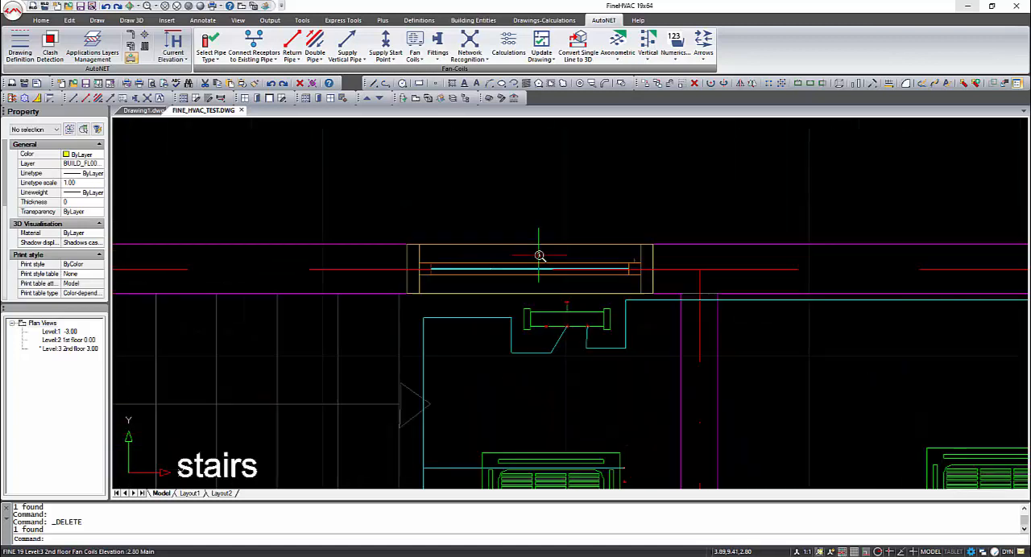
Add a vertical supply pipe beside the second floor collector, with first point height 0 and second point height 3
{"action": "middle_click_drag", "start_coordinate": [539, 264], "coordinate": [483, 325]}
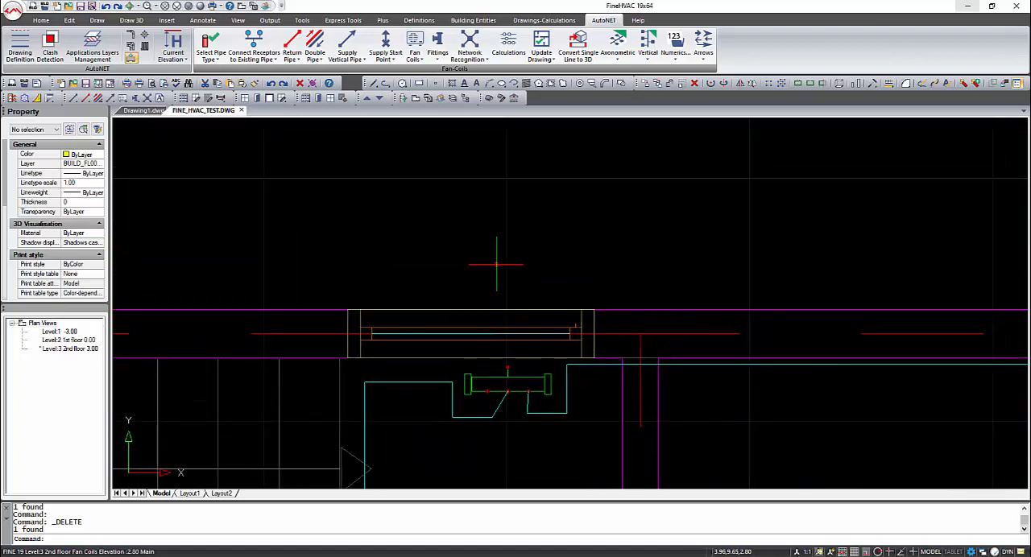
{"action": "left_click", "coordinate": [276, 63]}
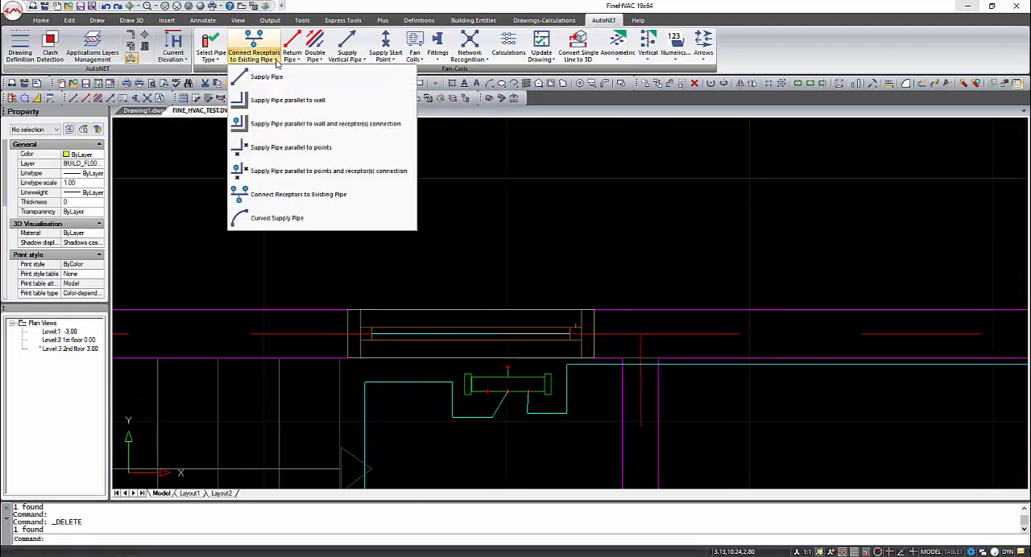
{"action": "left_click", "coordinate": [277, 63]}
{"action": "left_click", "coordinate": [347, 40]}
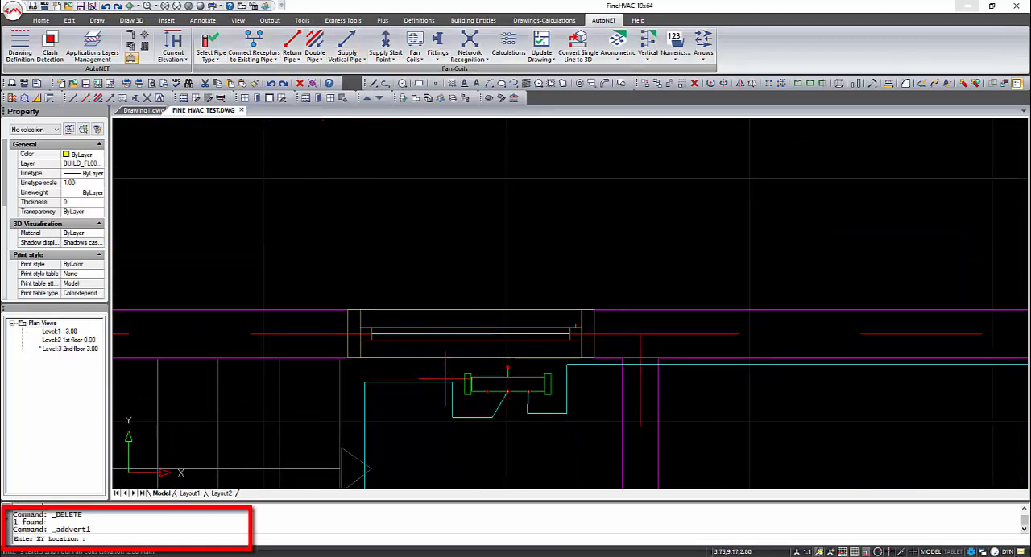
{"action": "left_click", "coordinate": [440, 369]}
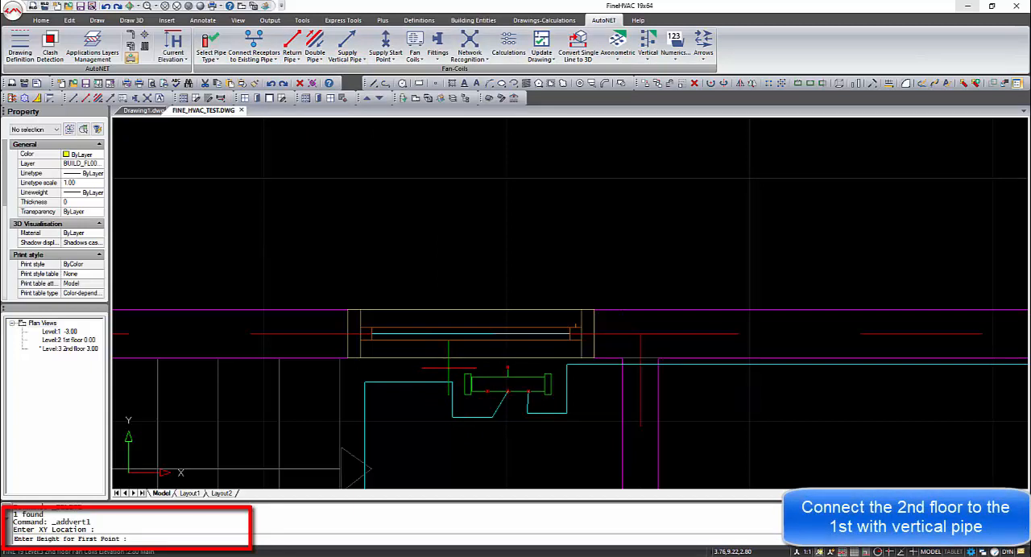
{"action": "type", "text": "0"}
{"action": "key", "text": "Return"}
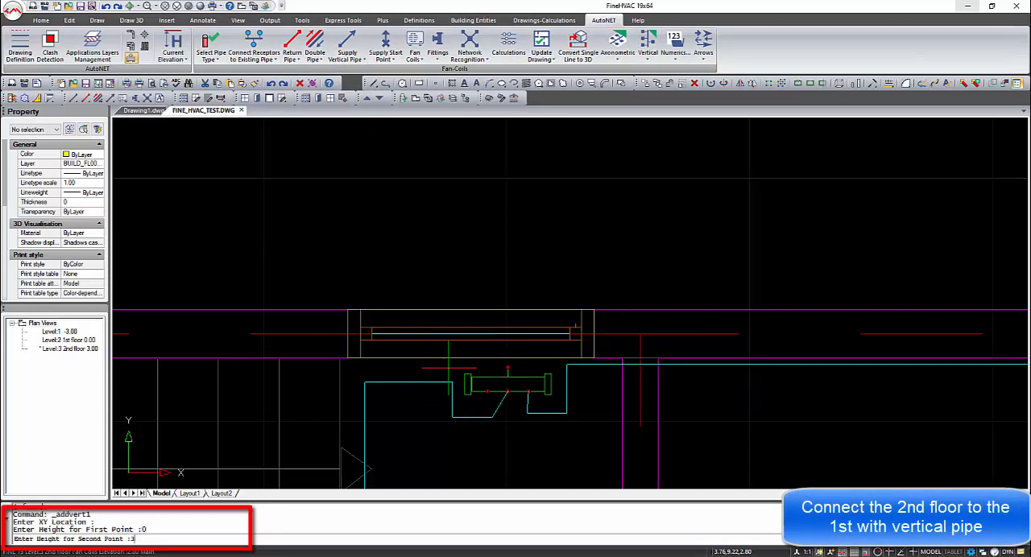
{"action": "type", "text": "3"}
{"action": "key", "text": "Return"}
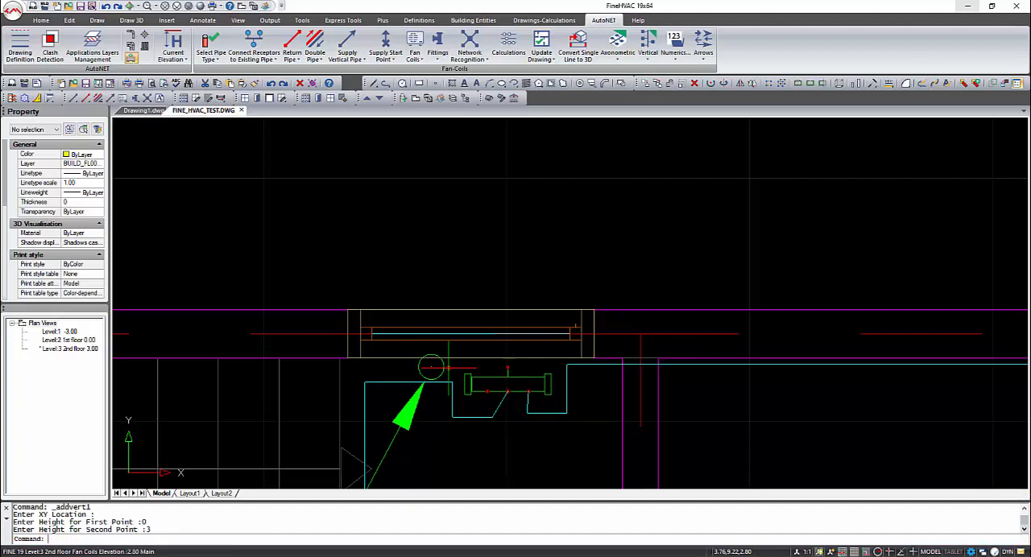
Draw a supply pipe from the collector's inlet node perpendicular to the vertical supply pipe
{"action": "left_click", "coordinate": [274, 61]}
{"action": "left_click", "coordinate": [282, 76]}
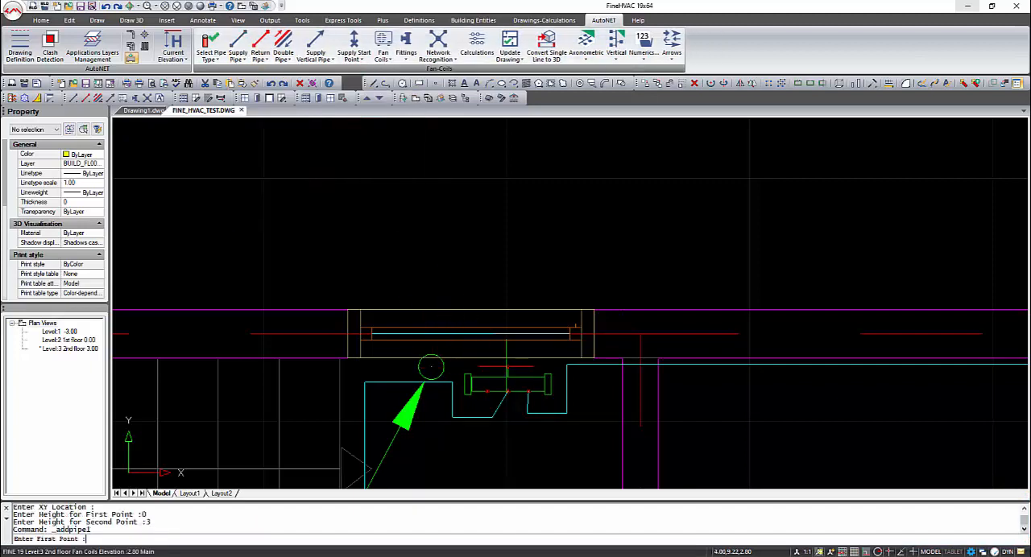
{"action": "right_click", "coordinate": [506, 366], "text": "shift"}
{"action": "left_click", "coordinate": [542, 301]}
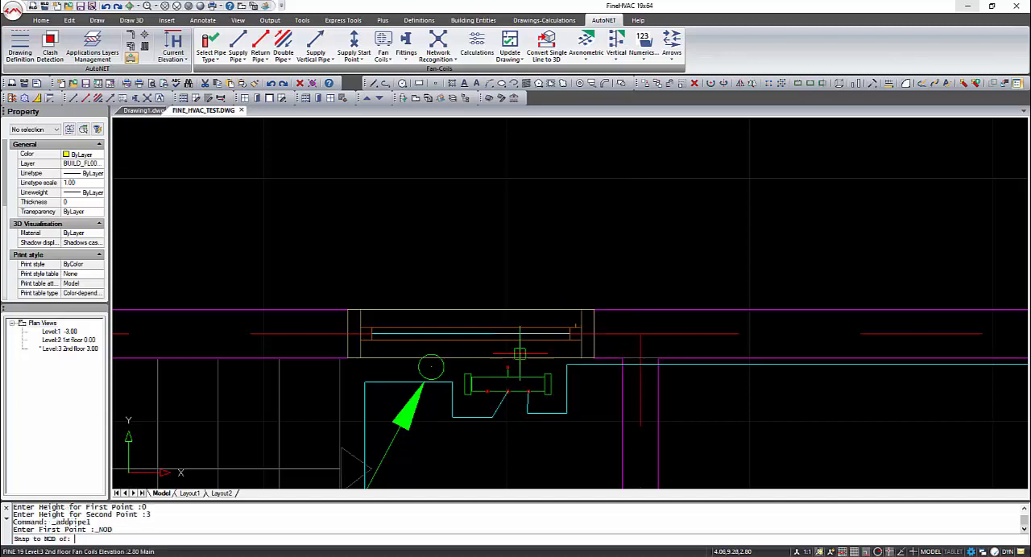
{"action": "left_click", "coordinate": [506, 366]}
{"action": "right_click", "coordinate": [440, 367], "text": "shift"}
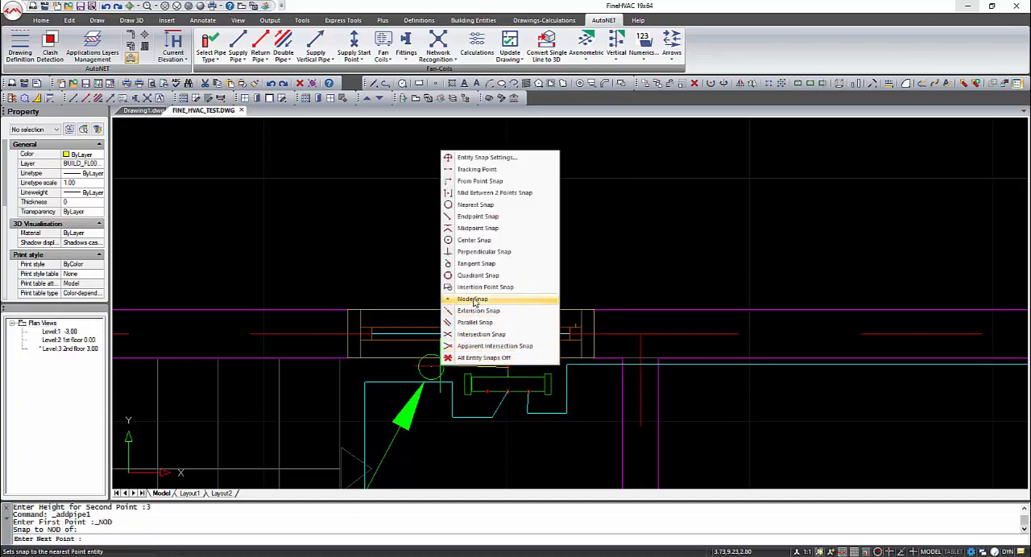
{"action": "left_click", "coordinate": [481, 252]}
{"action": "left_click", "coordinate": [430, 367]}
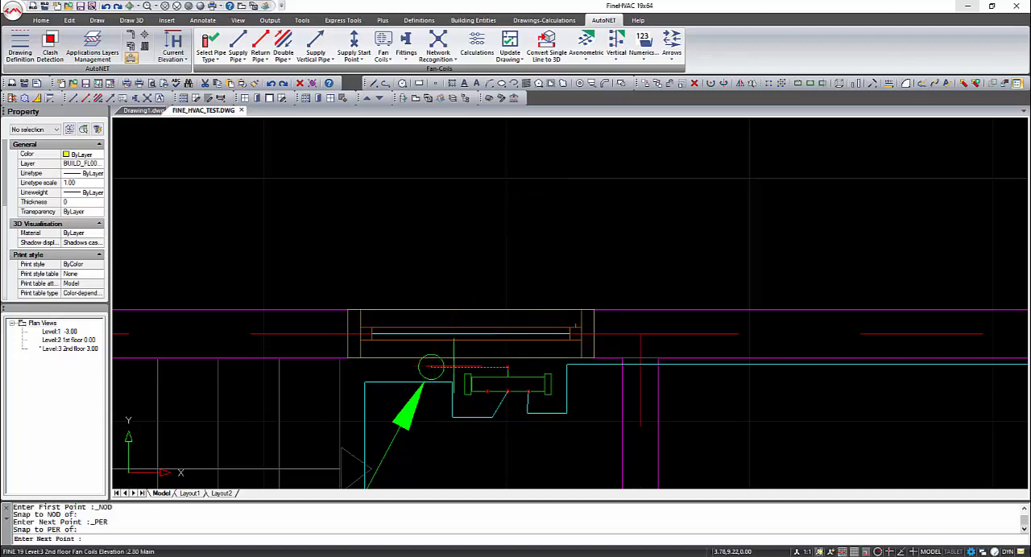
{"action": "key", "text": "Return"}
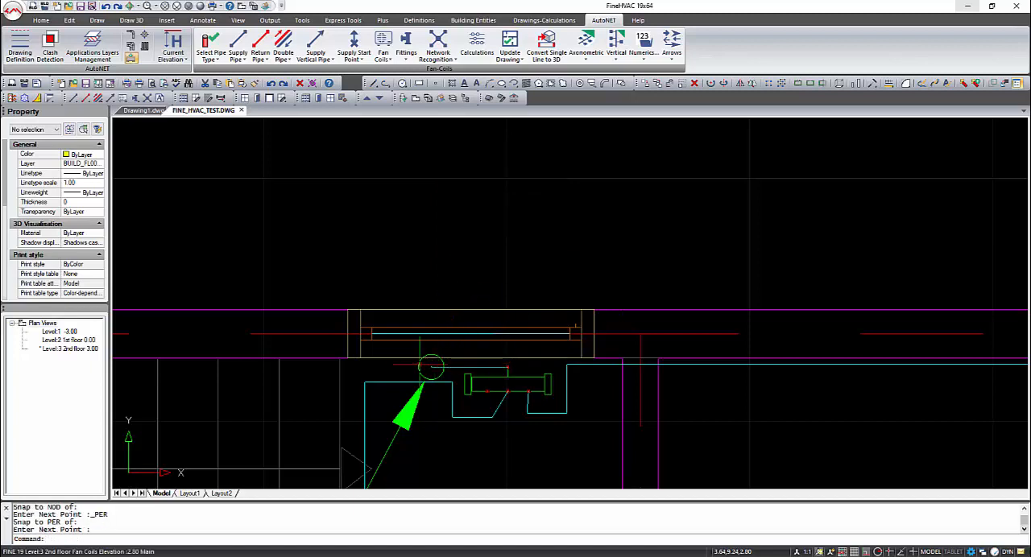
Examine the second floor pipe network and its vertical pipe in 3D, ending in plan view
{"action": "scroll", "coordinate": [431, 368], "scroll_direction": "up", "scroll_amount": 2}
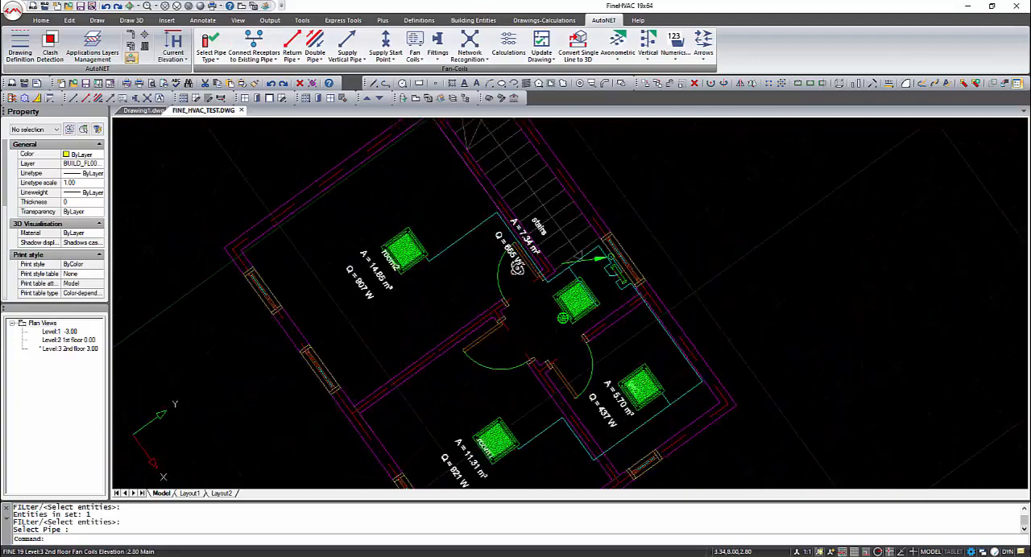
{"action": "middle_click_drag", "start_coordinate": [516, 268], "coordinate": [430, 210], "text": "shift"}
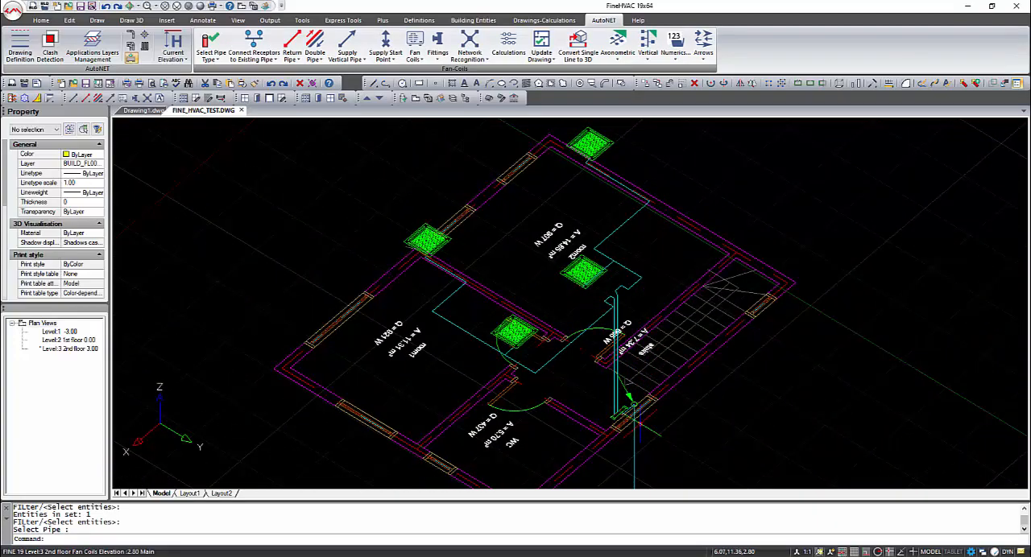
{"action": "middle_click_drag", "start_coordinate": [635, 412], "coordinate": [558, 357]}
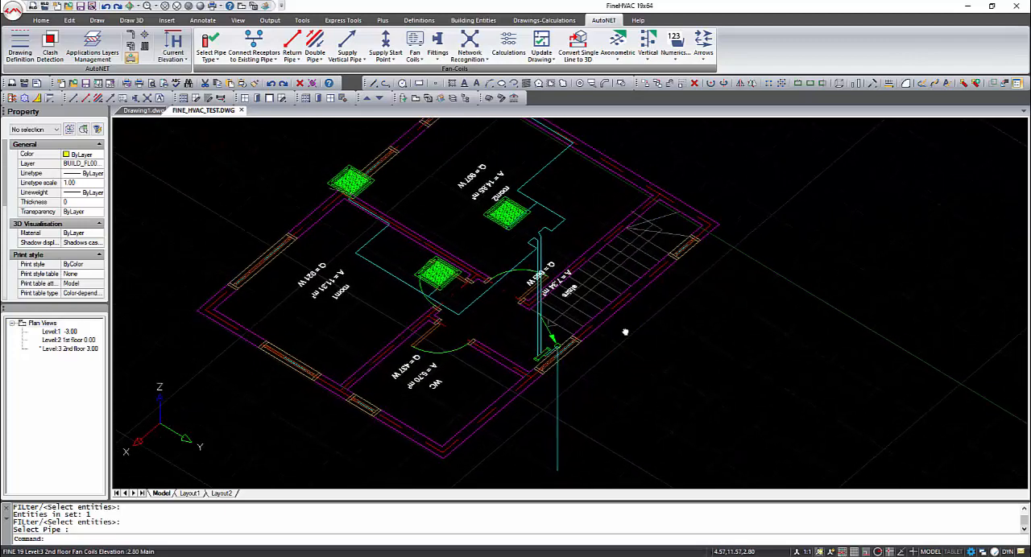
{"action": "middle_click_drag", "start_coordinate": [625, 331], "coordinate": [611, 338]}
{"action": "middle_click_drag", "start_coordinate": [579, 408], "coordinate": [547, 376], "text": "shift"}
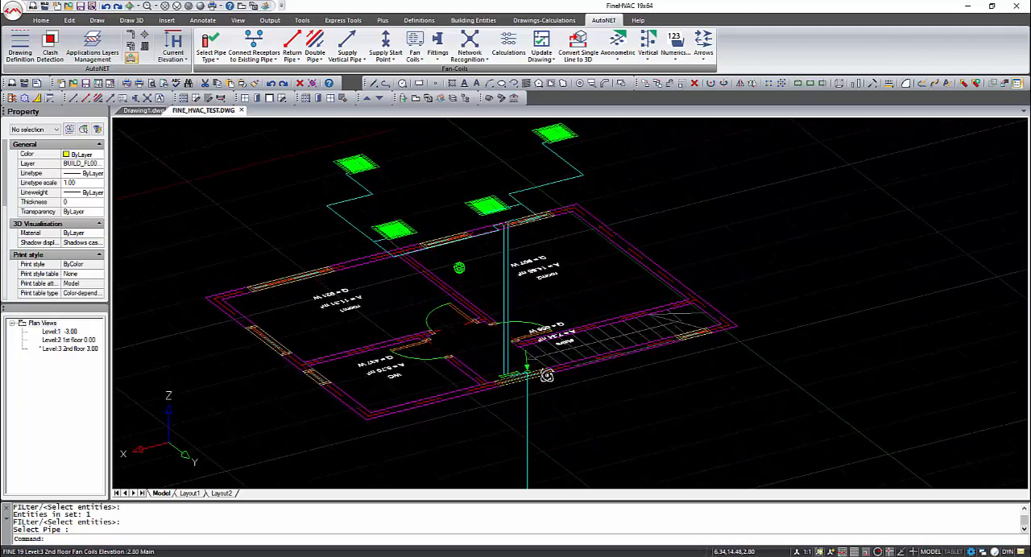
{"action": "left_click", "coordinate": [240, 8]}
{"action": "middle_click_drag", "start_coordinate": [830, 224], "coordinate": [514, 253]}
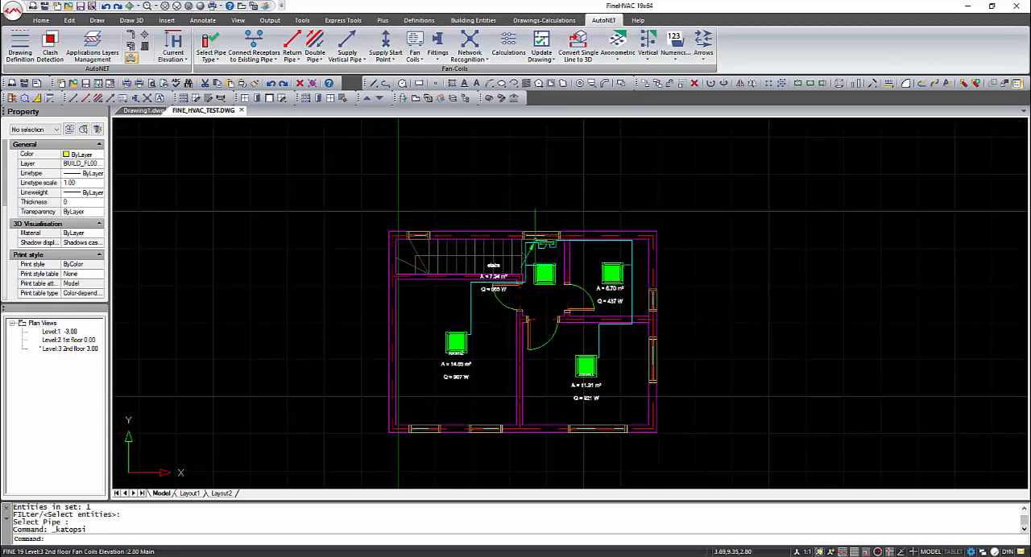
Switch to the 1st floor level and place a Cassete Sysquare fan coil in the bedroom over the bed
{"action": "double_click", "coordinate": [70, 342]}
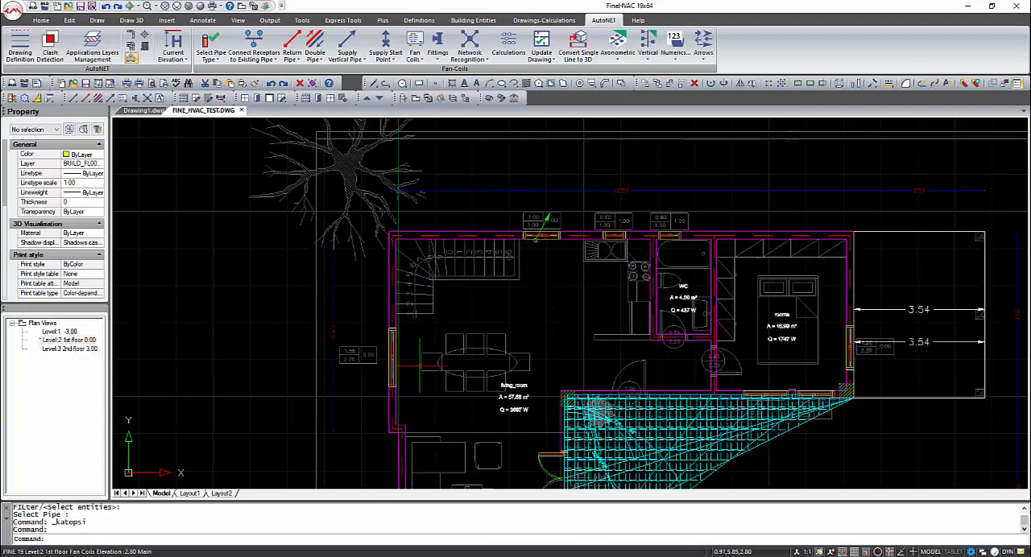
{"action": "middle_click_drag", "start_coordinate": [431, 349], "coordinate": [398, 329]}
{"action": "scroll", "coordinate": [398, 329], "scroll_direction": "down", "scroll_amount": 5}
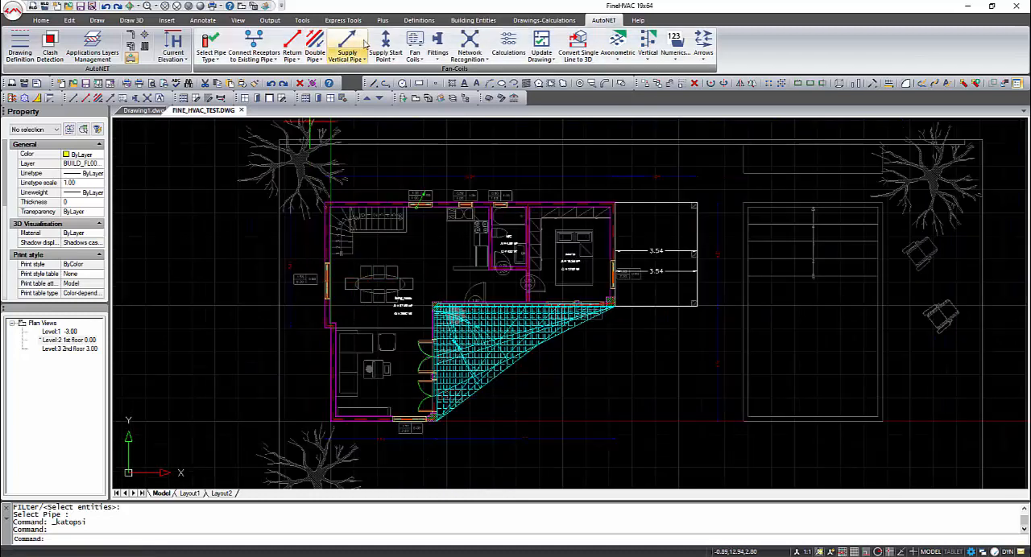
{"action": "left_click", "coordinate": [414, 48]}
{"action": "left_click", "coordinate": [559, 325]}
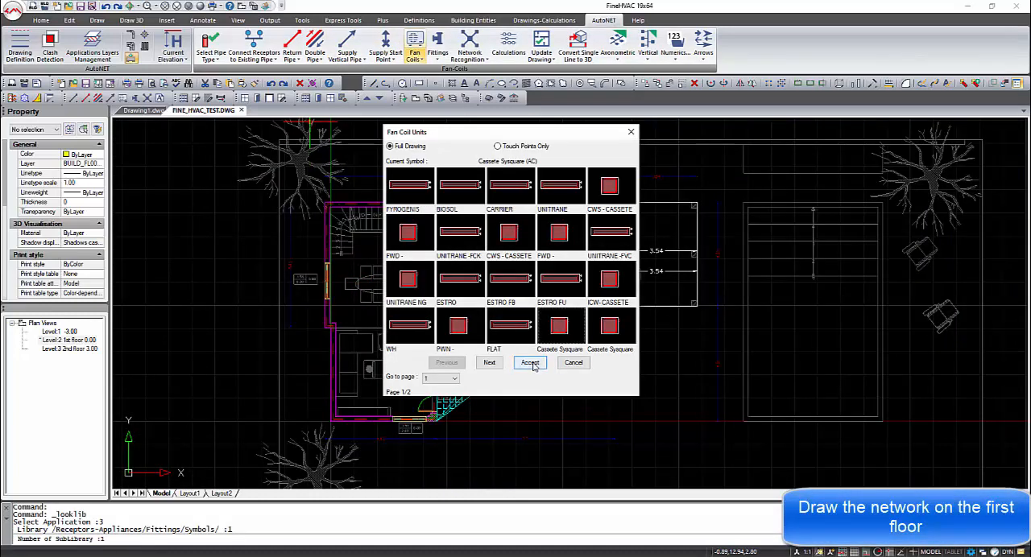
{"action": "left_click", "coordinate": [531, 363]}
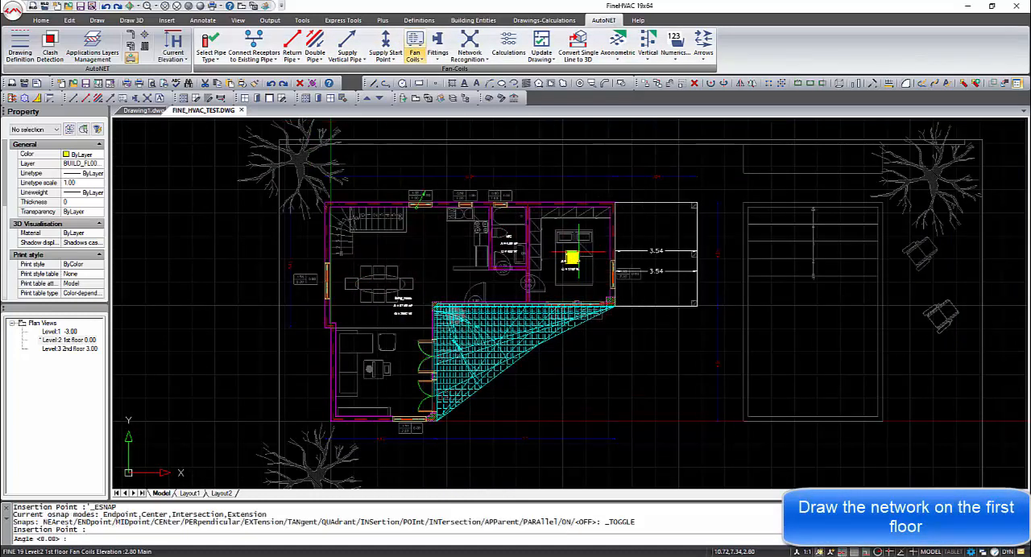
{"action": "left_click", "coordinate": [600, 253]}
Place four more of the same fan coils: beside the stairs, in the sitting area, in the hallway and in the WC
{"action": "right_click", "coordinate": [402, 261]}
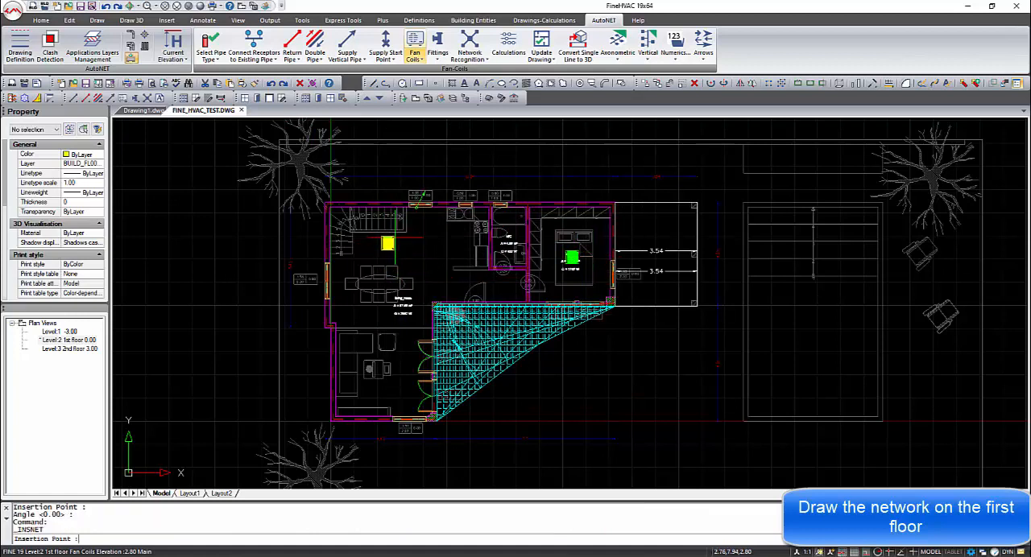
{"action": "left_click", "coordinate": [384, 244]}
{"action": "right_click", "coordinate": [391, 334]}
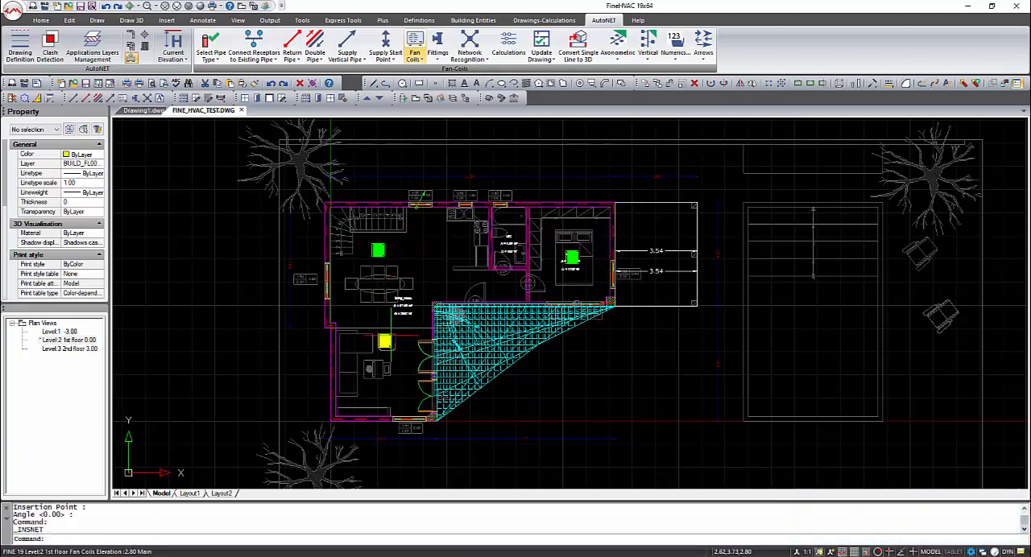
{"action": "left_click", "coordinate": [380, 361]}
{"action": "right_click", "coordinate": [477, 285]}
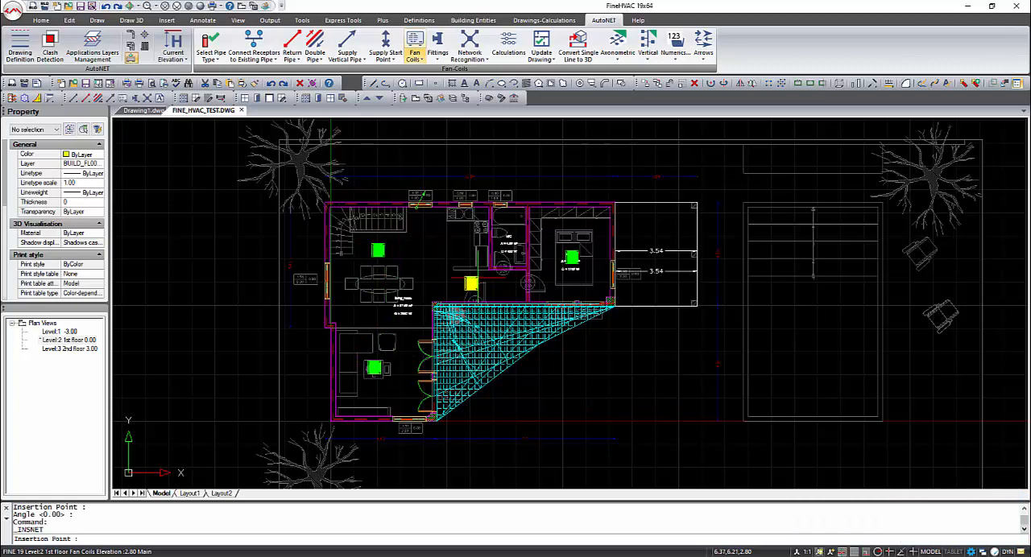
{"action": "left_click", "coordinate": [478, 279]}
{"action": "right_click", "coordinate": [478, 280]}
{"action": "left_click", "coordinate": [514, 233]}
{"action": "right_click", "coordinate": [526, 234]}
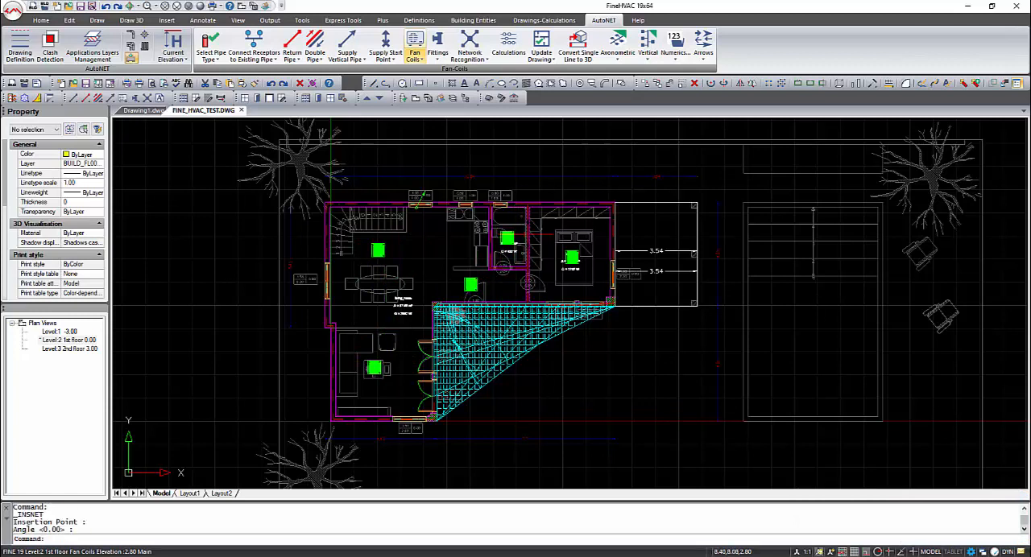
{"action": "left_click", "coordinate": [275, 60]}
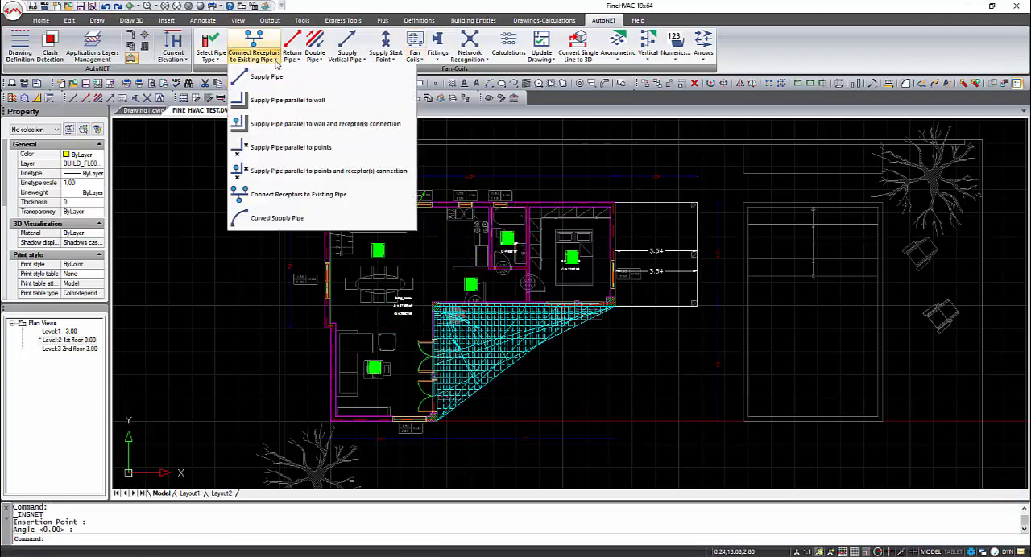
{"action": "left_click", "coordinate": [278, 62]}
{"action": "left_click", "coordinate": [437, 45]}
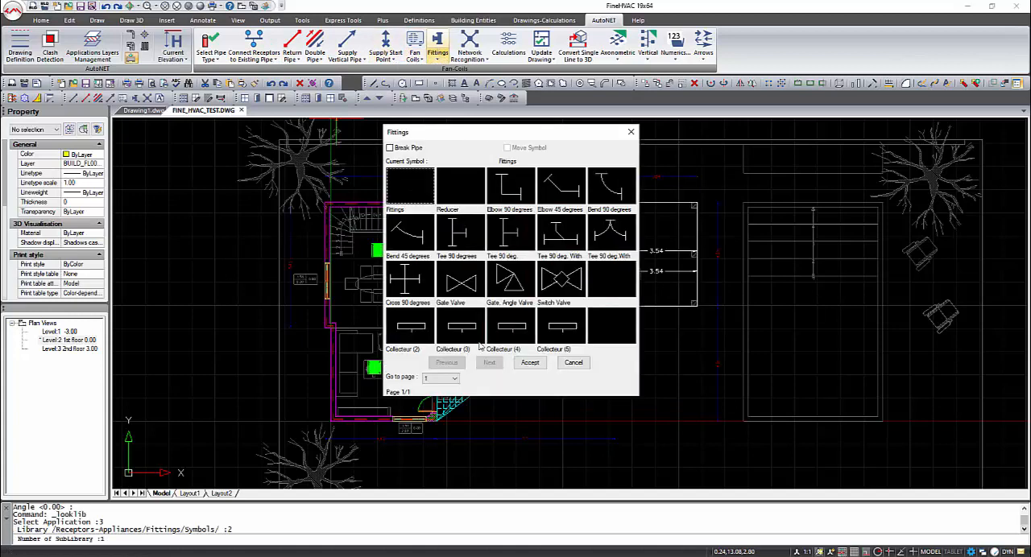
{"action": "left_click", "coordinate": [467, 362]}
{"action": "left_click", "coordinate": [427, 208]}
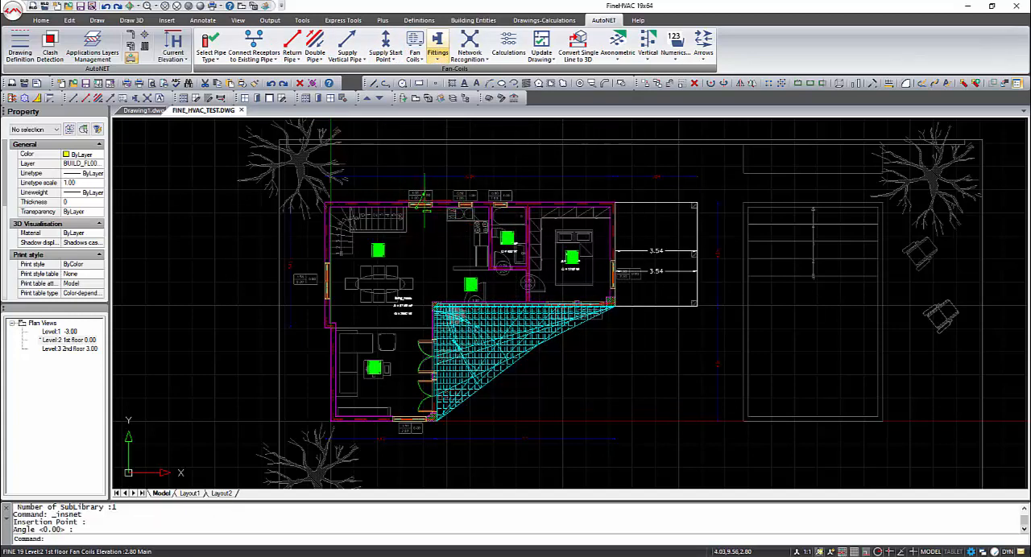
{"action": "left_click", "coordinate": [426, 211]}
{"action": "key", "text": "Delete"}
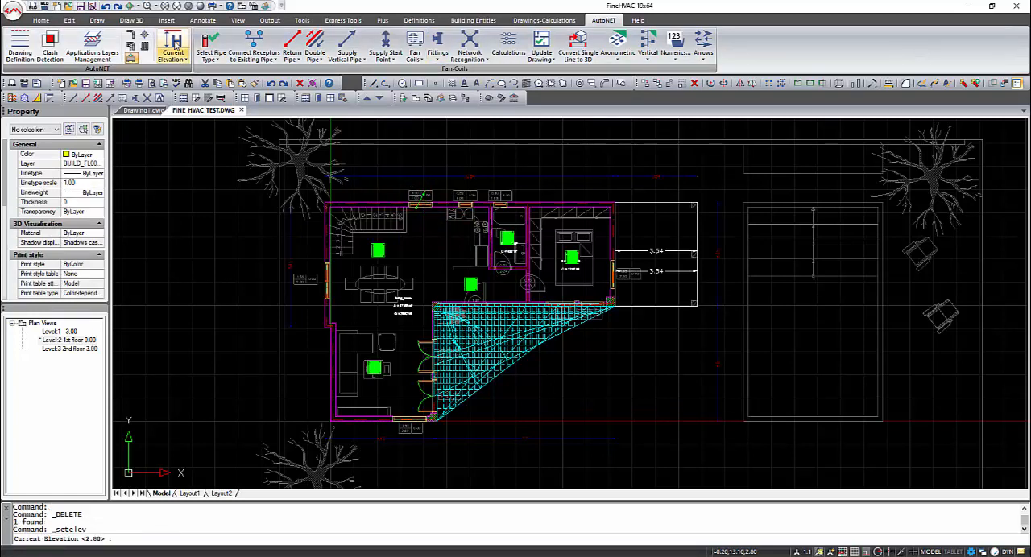
Set the current elevation to 0 and place a Collecteur (3) fitting inside the wall between the stairs and the kitchen
{"action": "key", "text": "Return"}
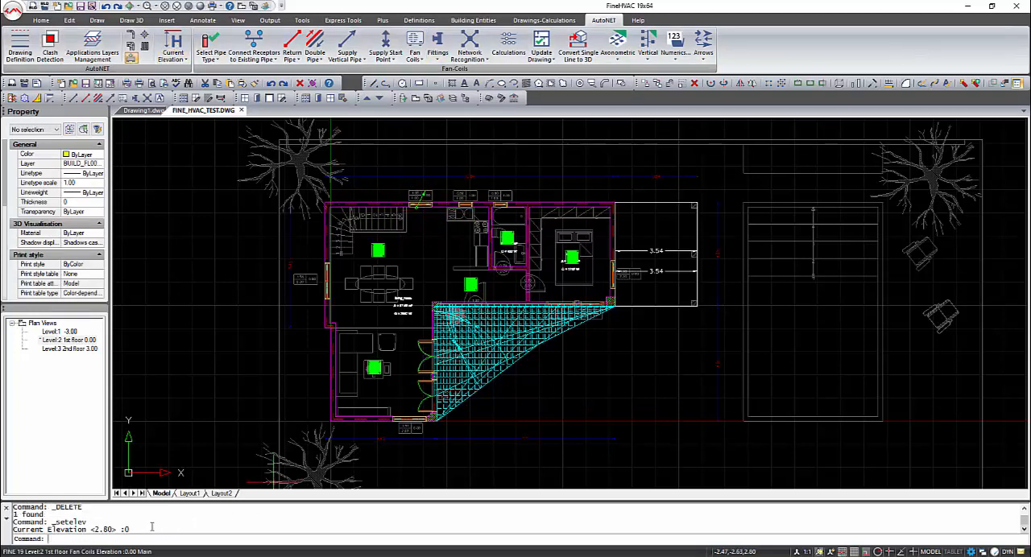
{"action": "left_click", "coordinate": [437, 43]}
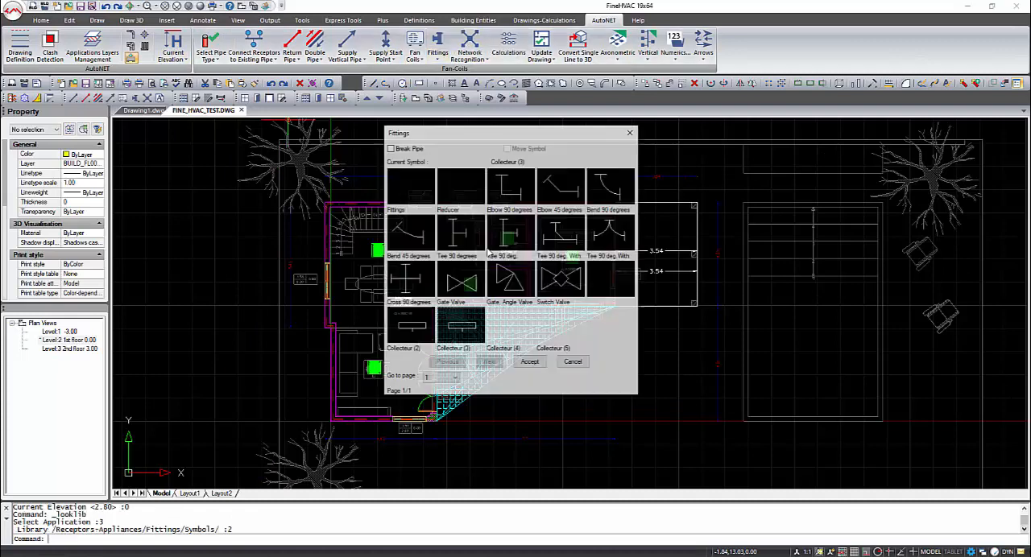
{"action": "left_click", "coordinate": [467, 331]}
{"action": "left_click", "coordinate": [537, 358]}
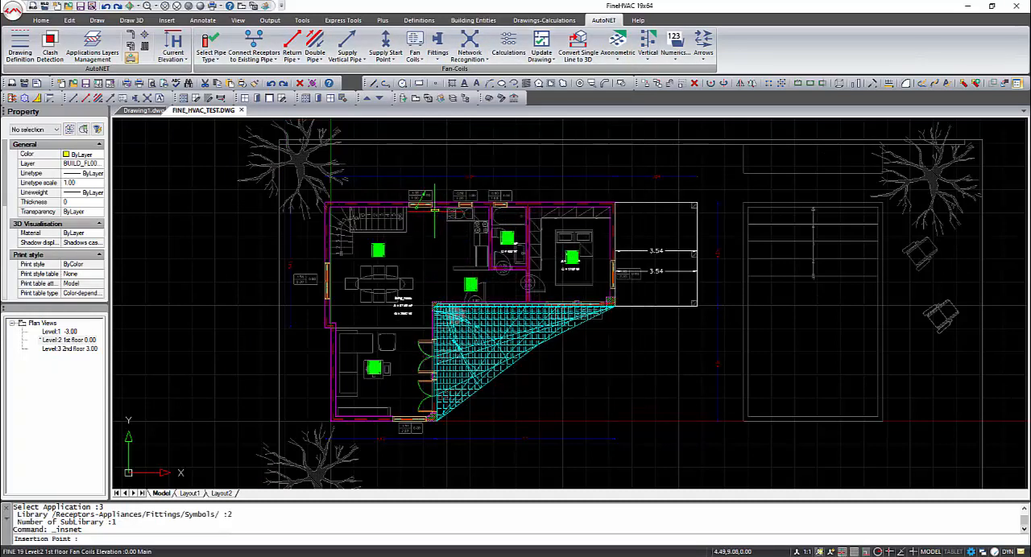
{"action": "left_click", "coordinate": [435, 210]}
{"action": "left_click", "coordinate": [269, 58]}
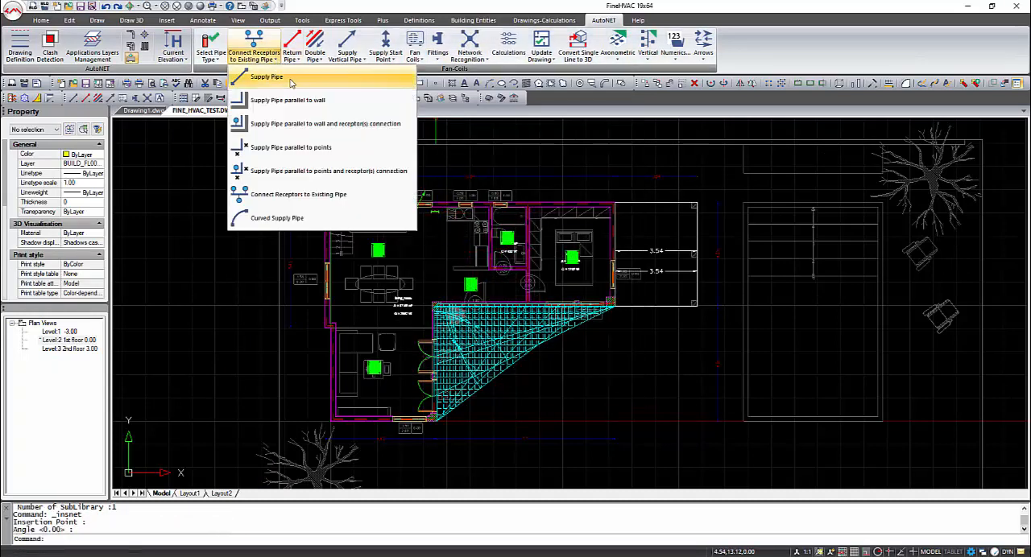
{"action": "left_click", "coordinate": [288, 79]}
{"action": "key", "text": "Escape"}
Set the current elevation to 2.8 and route a supply pipe from the bedroom fan coil through the WC, along the exterior wall, towards the collector
{"action": "left_click", "coordinate": [172, 44]}
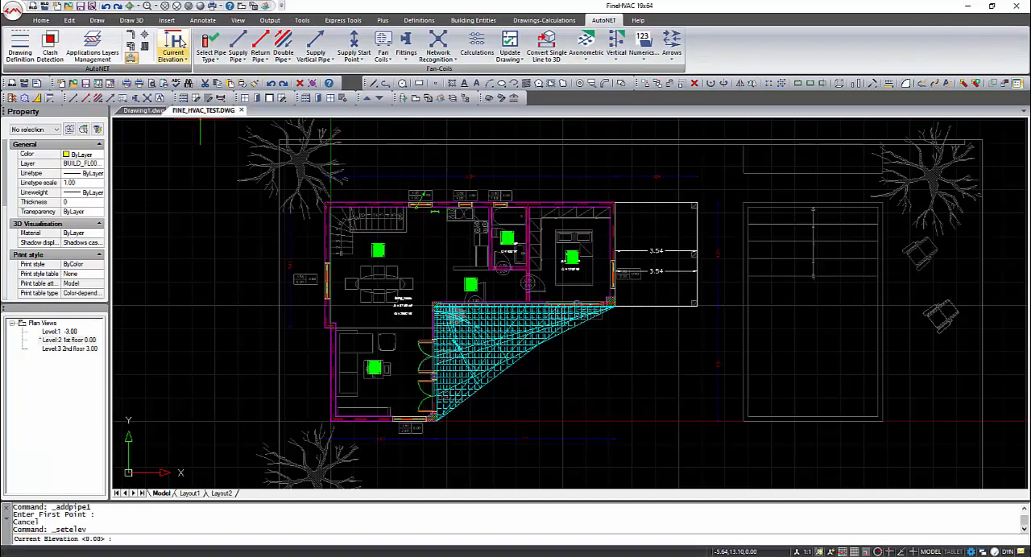
{"action": "type", "text": "2.8"}
{"action": "key", "text": "Return"}
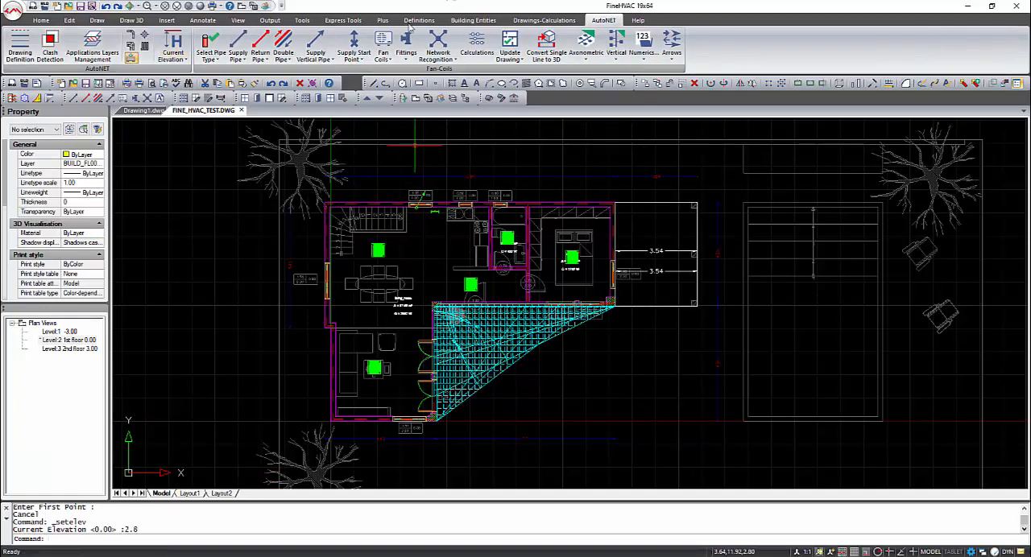
{"action": "left_click", "coordinate": [237, 44]}
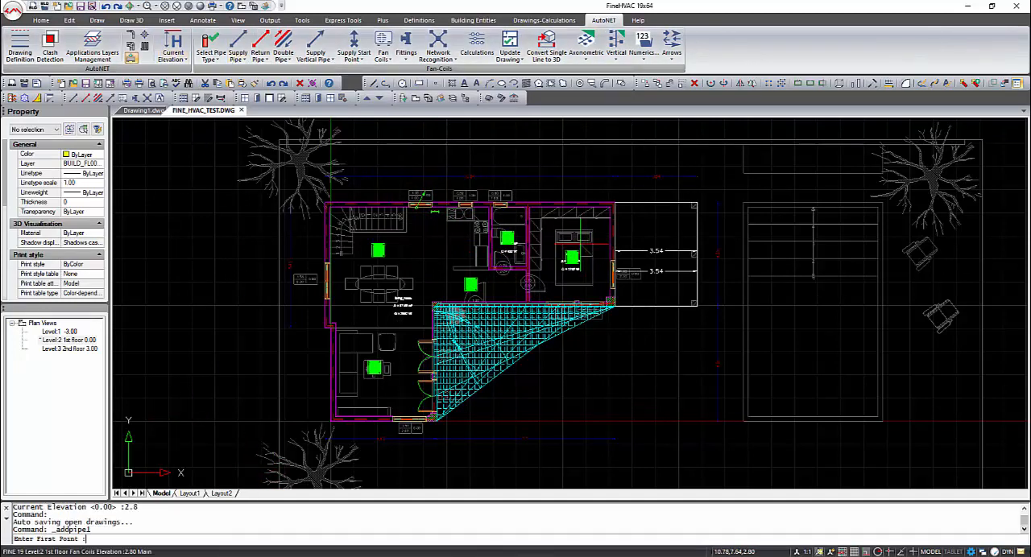
{"action": "left_click", "coordinate": [579, 246]}
{"action": "left_click", "coordinate": [527, 247]}
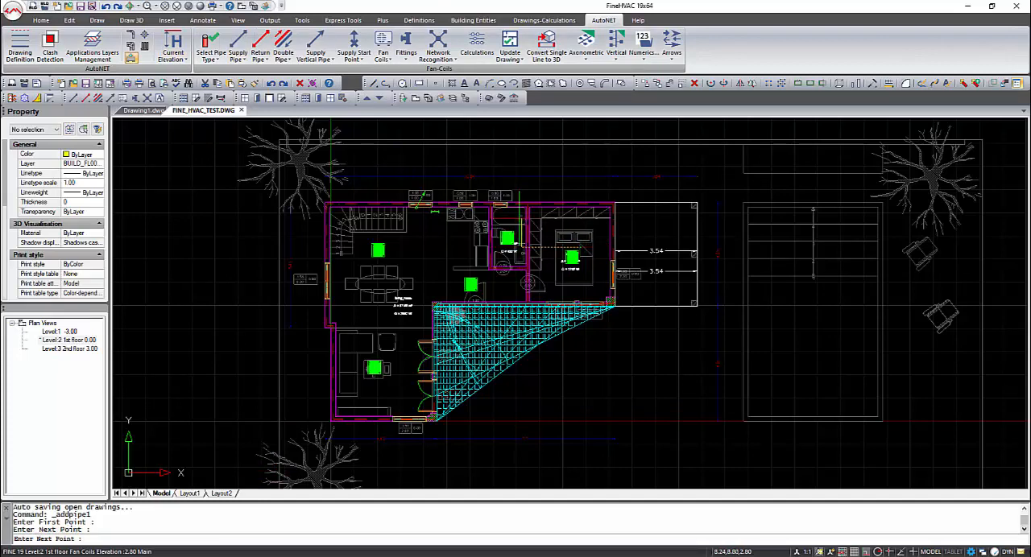
{"action": "left_click", "coordinate": [518, 209]}
{"action": "left_click", "coordinate": [442, 210]}
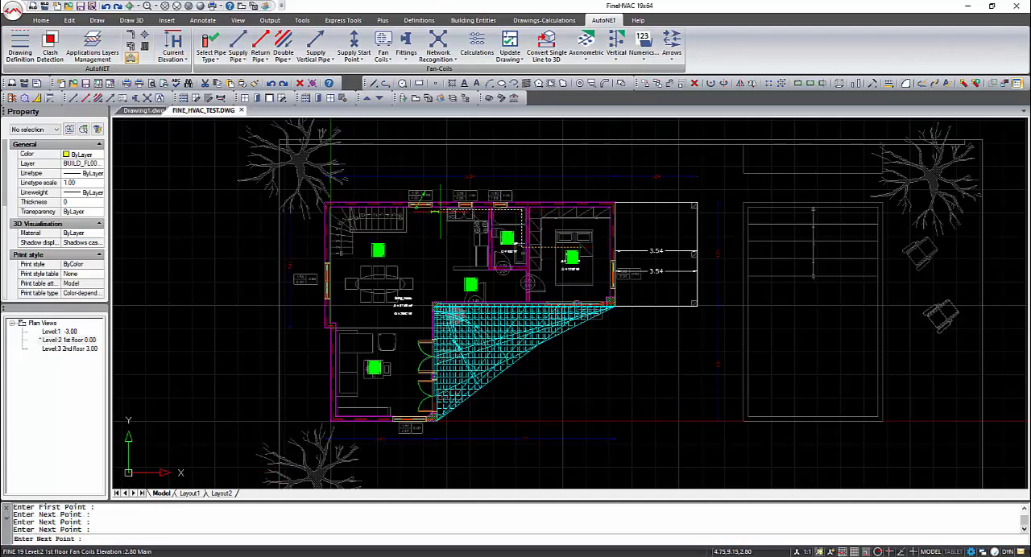
Bring the bedroom supply pipe down beside the collector and end it on a node of the collector
{"action": "scroll", "coordinate": [441, 209], "scroll_direction": "up", "scroll_amount": 3}
{"action": "left_click", "coordinate": [442, 233]}
{"action": "right_click", "coordinate": [427, 233], "text": "shift"}
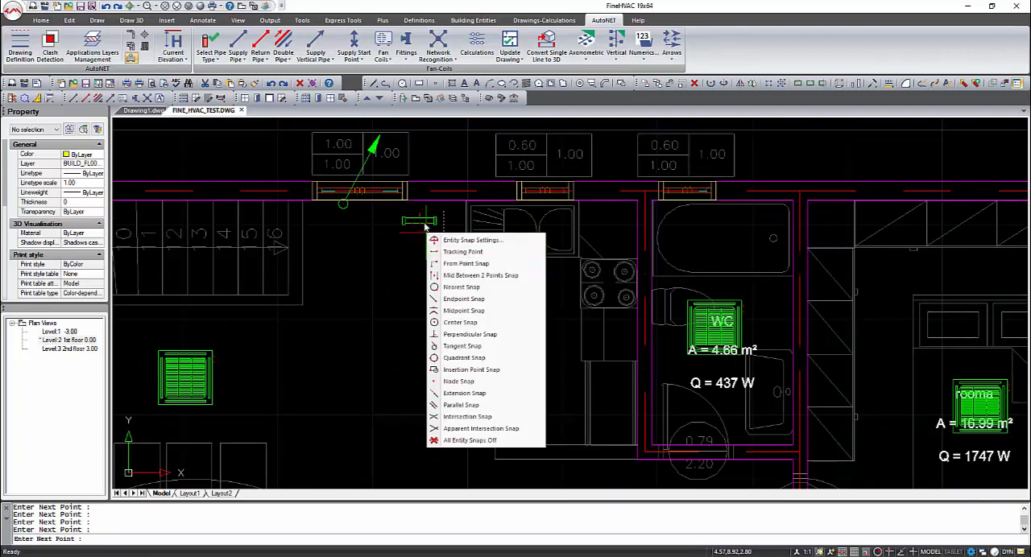
{"action": "left_click", "coordinate": [423, 225]}
{"action": "right_click", "coordinate": [431, 228], "text": "shift"}
{"action": "left_click", "coordinate": [460, 376]}
{"action": "left_click", "coordinate": [434, 225]}
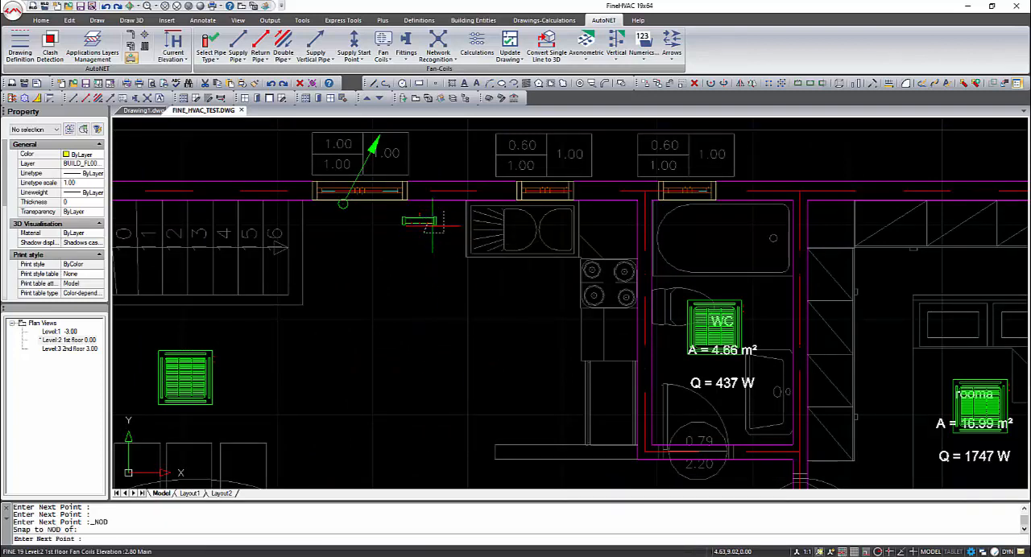
{"action": "right_click", "coordinate": [449, 234]}
Draw a supply pipe from beside the hallway fan coil through the WC and along the kitchen's exterior wall to the collector's next node
{"action": "right_click", "coordinate": [448, 234]}
{"action": "scroll", "coordinate": [449, 234], "scroll_direction": "down", "scroll_amount": 4}
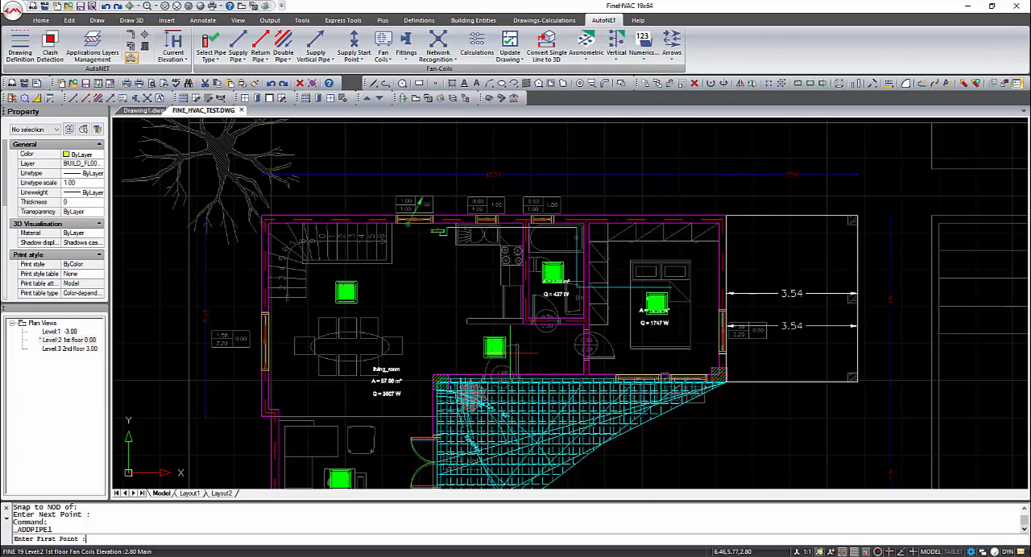
{"action": "left_click", "coordinate": [507, 355]}
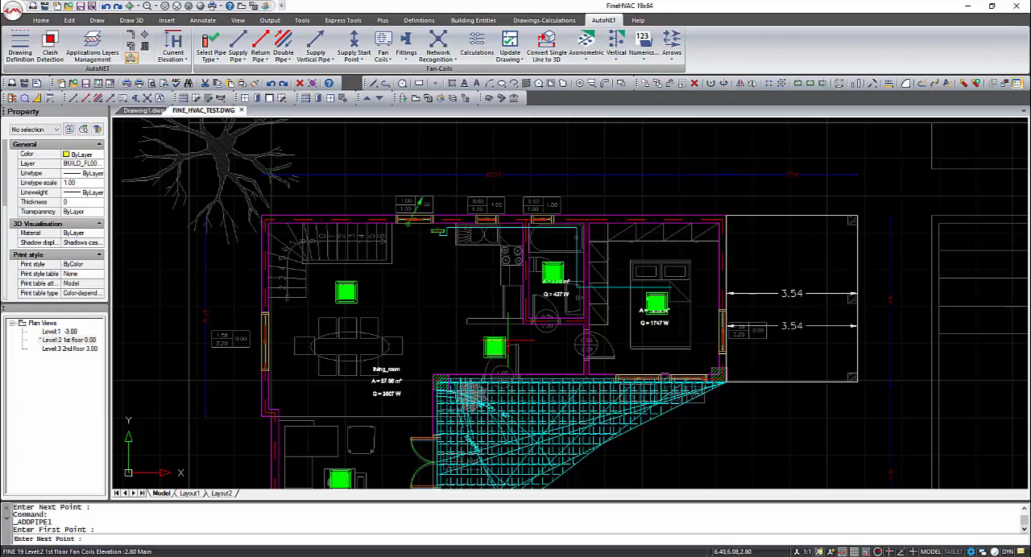
{"action": "left_click", "coordinate": [507, 327]}
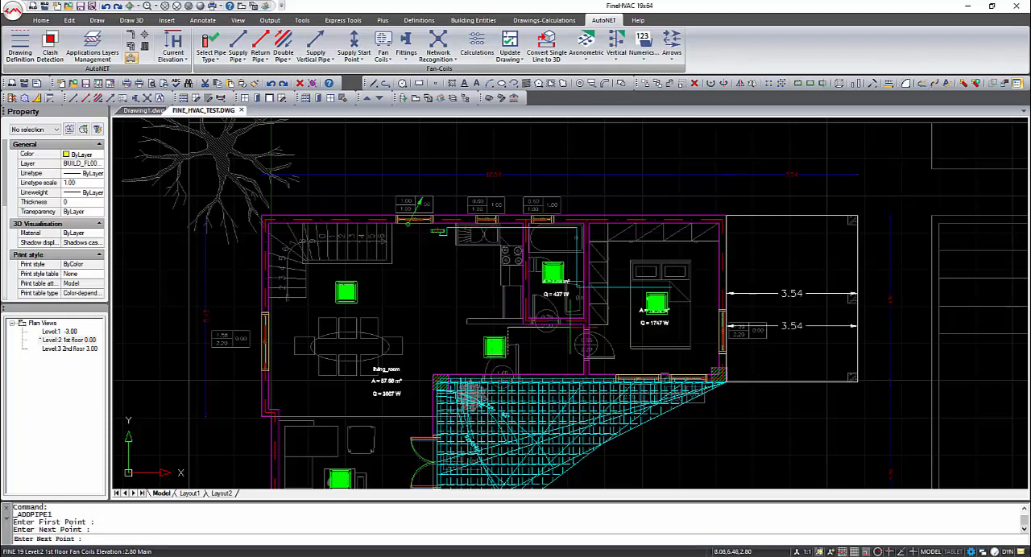
{"action": "left_click", "coordinate": [586, 326]}
{"action": "left_click", "coordinate": [571, 232]}
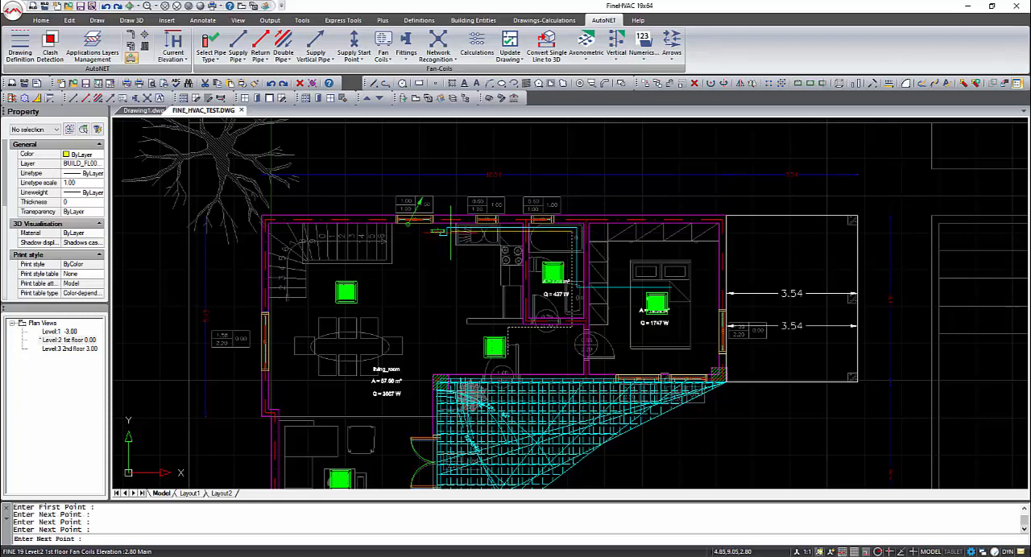
{"action": "scroll", "coordinate": [447, 242], "scroll_direction": "up", "scroll_amount": 3}
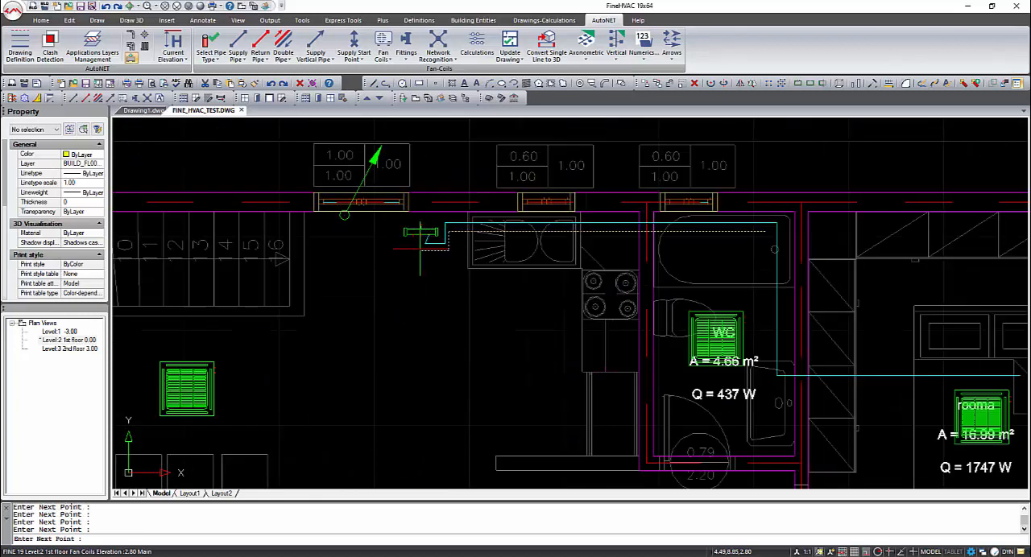
{"action": "right_click", "coordinate": [421, 236], "text": "shift"}
{"action": "left_click", "coordinate": [460, 383]}
{"action": "left_click", "coordinate": [420, 238]}
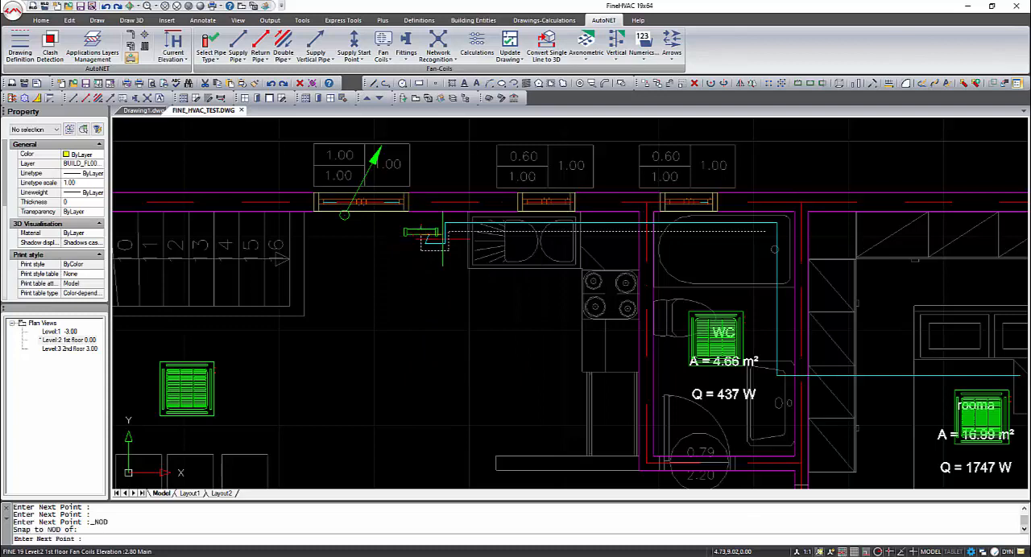
{"action": "right_click", "coordinate": [444, 257]}
Route a supply pipe from the sitting area fan coil along the living room's outer wall and around the stairs
{"action": "scroll", "coordinate": [444, 257], "scroll_direction": "down", "scroll_amount": 5}
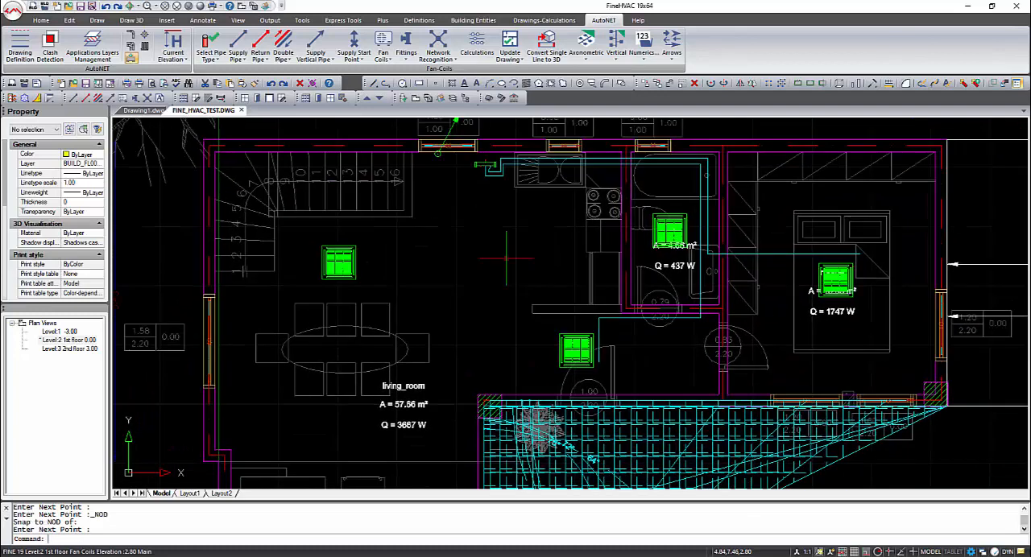
{"action": "left_click", "coordinate": [238, 47]}
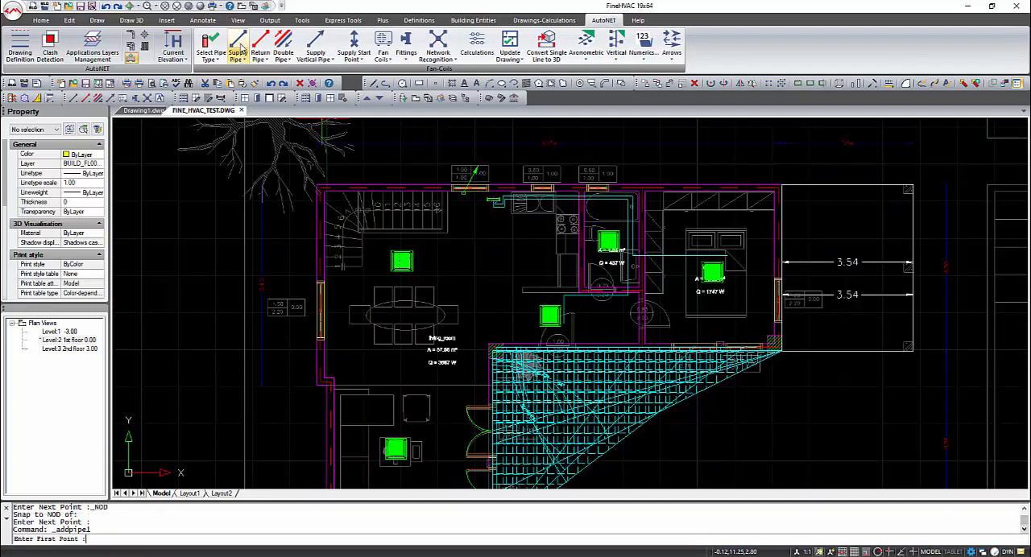
{"action": "left_click", "coordinate": [381, 459]}
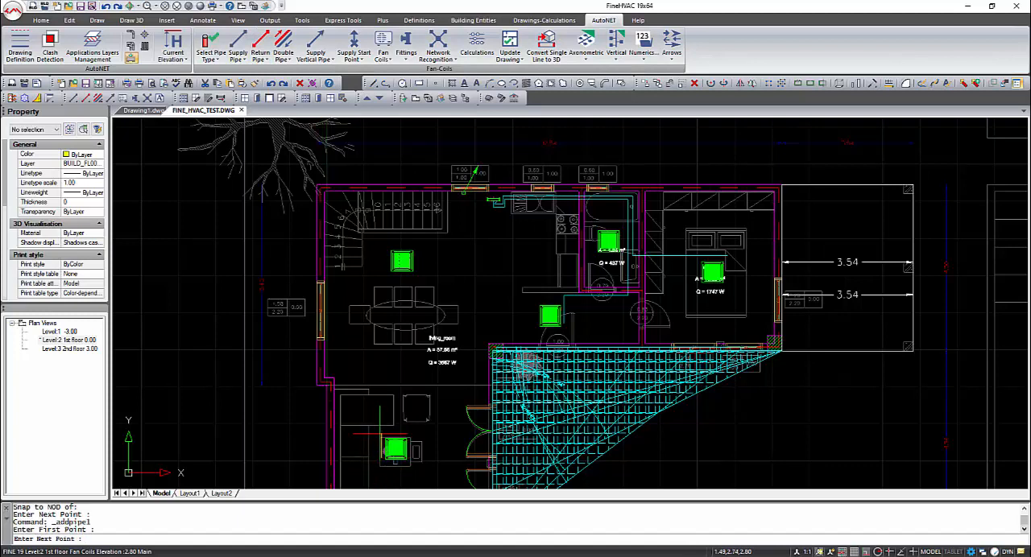
{"action": "left_click", "coordinate": [381, 434]}
{"action": "left_click", "coordinate": [339, 434]}
{"action": "left_click", "coordinate": [339, 376]}
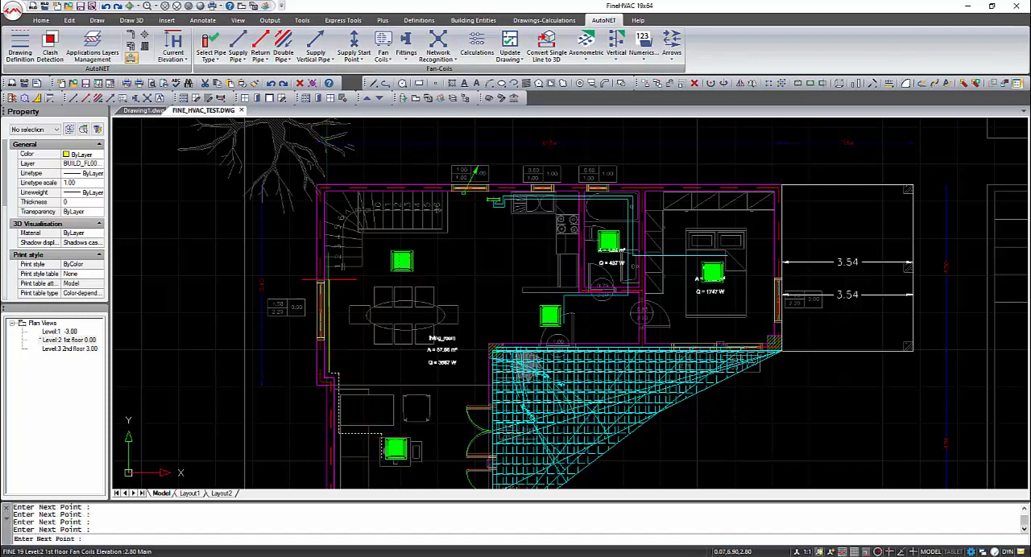
{"action": "left_click", "coordinate": [328, 271]}
{"action": "left_click", "coordinate": [364, 270]}
{"action": "left_click", "coordinate": [364, 237]}
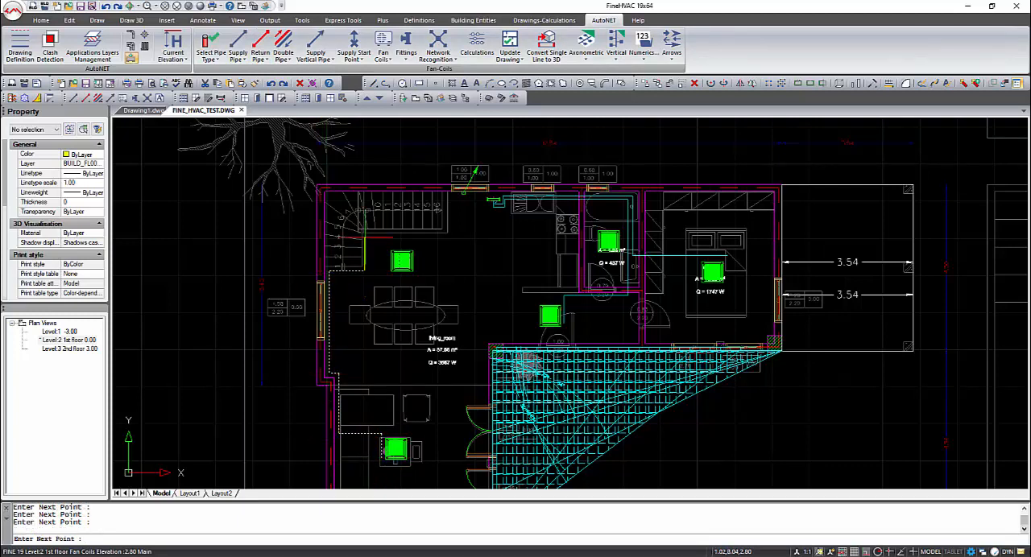
End the sitting area supply pipe on the collector's node nearest the stairs
{"action": "scroll", "coordinate": [493, 200], "scroll_direction": "up", "scroll_amount": 4}
{"action": "right_click", "coordinate": [487, 199], "text": "shift"}
{"action": "left_click", "coordinate": [532, 341]}
{"action": "left_click", "coordinate": [494, 211]}
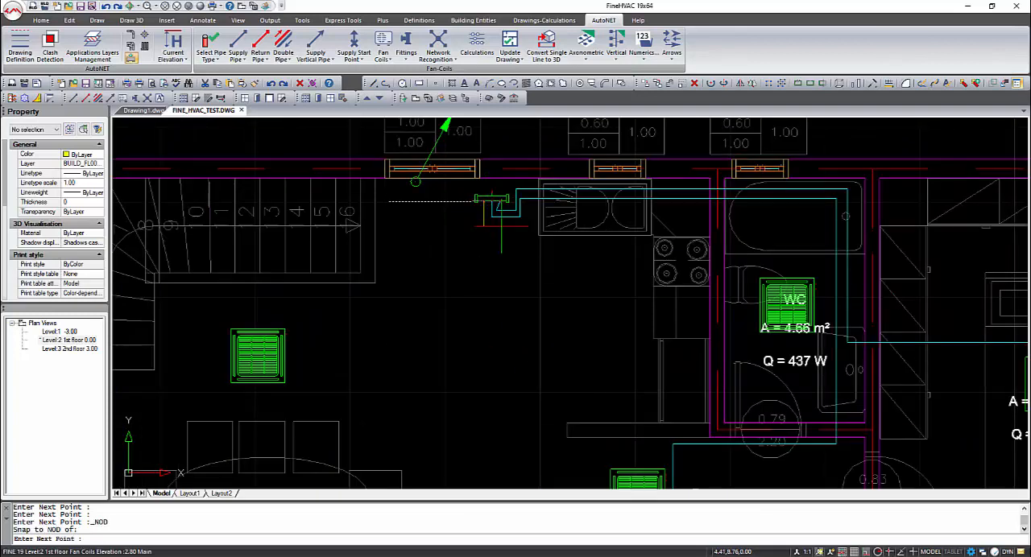
{"action": "key", "text": "Return"}
Connect the bedroom fan coil to its existing supply pipe with Connect Receptors to Existing Pipe
{"action": "scroll", "coordinate": [502, 223], "scroll_direction": "down", "scroll_amount": 5}
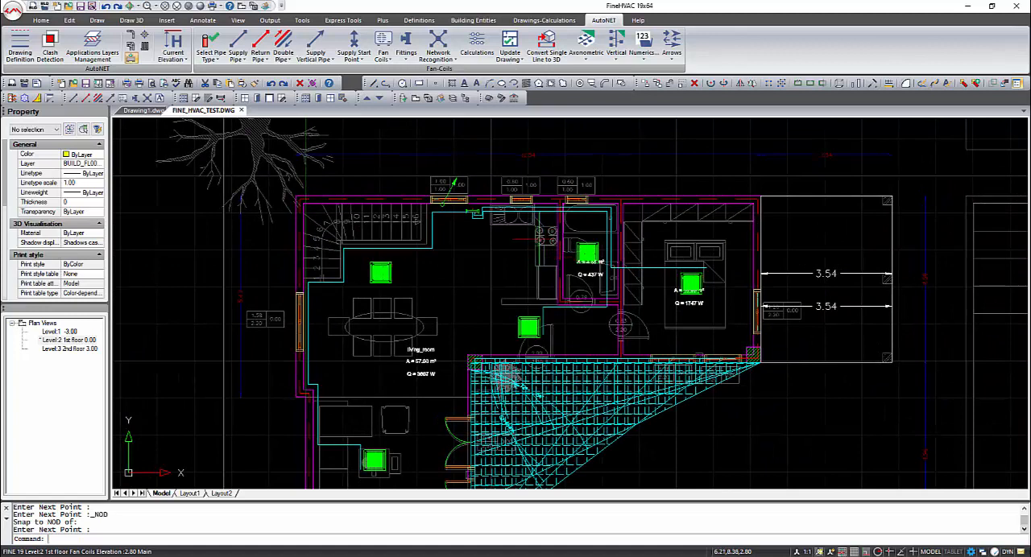
{"action": "left_click", "coordinate": [237, 54]}
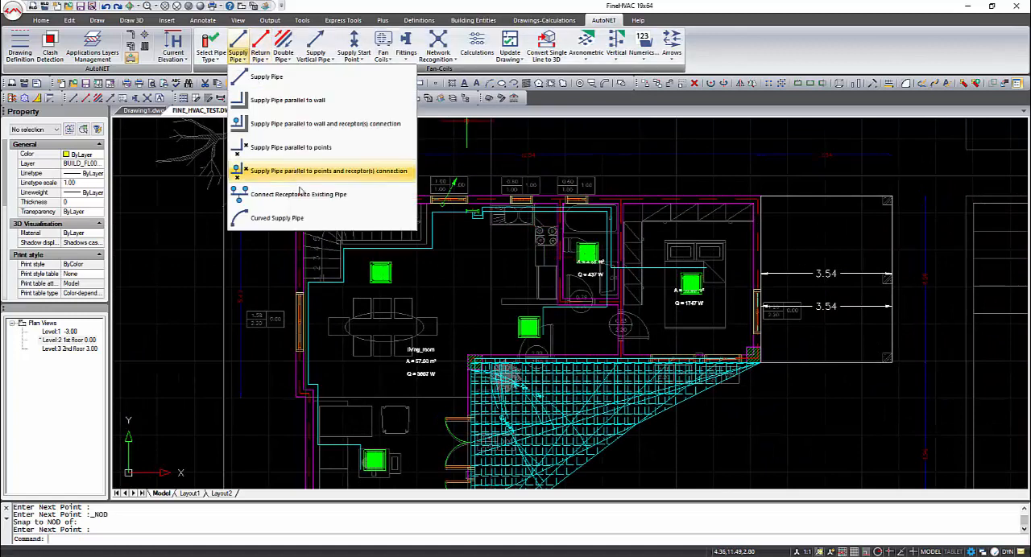
{"action": "left_click", "coordinate": [265, 172]}
{"action": "left_click", "coordinate": [698, 283]}
{"action": "right_click", "coordinate": [696, 282]}
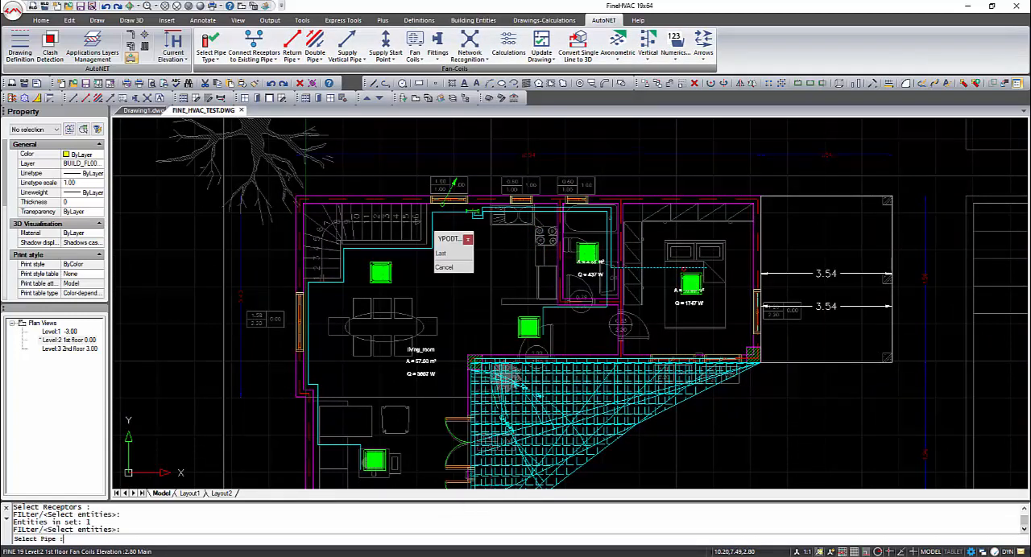
{"action": "left_click", "coordinate": [682, 269]}
Connect the hallway and WC fan coils to the existing supply pipes running beside them
{"action": "right_click", "coordinate": [563, 320]}
{"action": "left_click", "coordinate": [533, 325]}
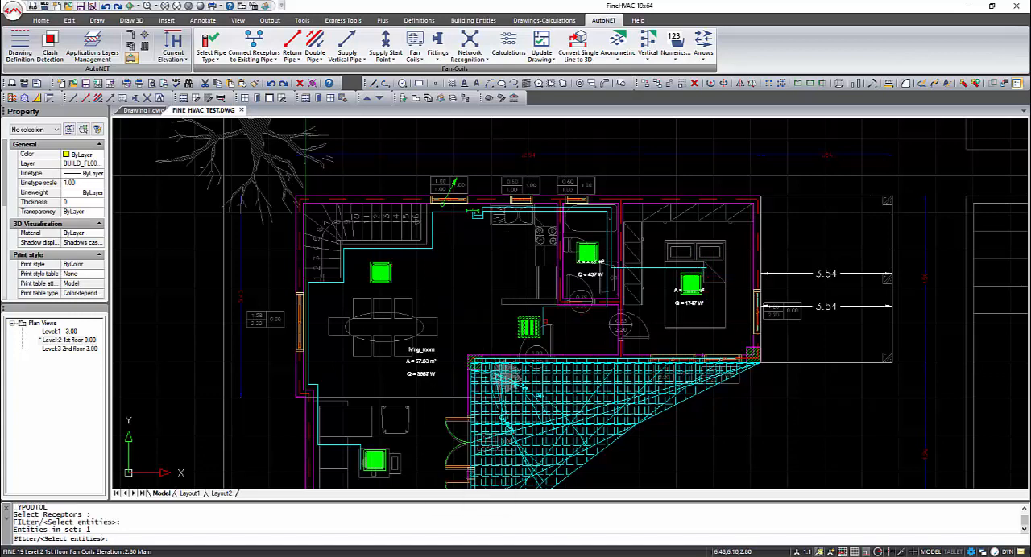
{"action": "right_click", "coordinate": [535, 324]}
{"action": "left_click", "coordinate": [543, 322]}
{"action": "right_click", "coordinate": [557, 303]}
{"action": "left_click", "coordinate": [588, 252]}
{"action": "right_click", "coordinate": [589, 253]}
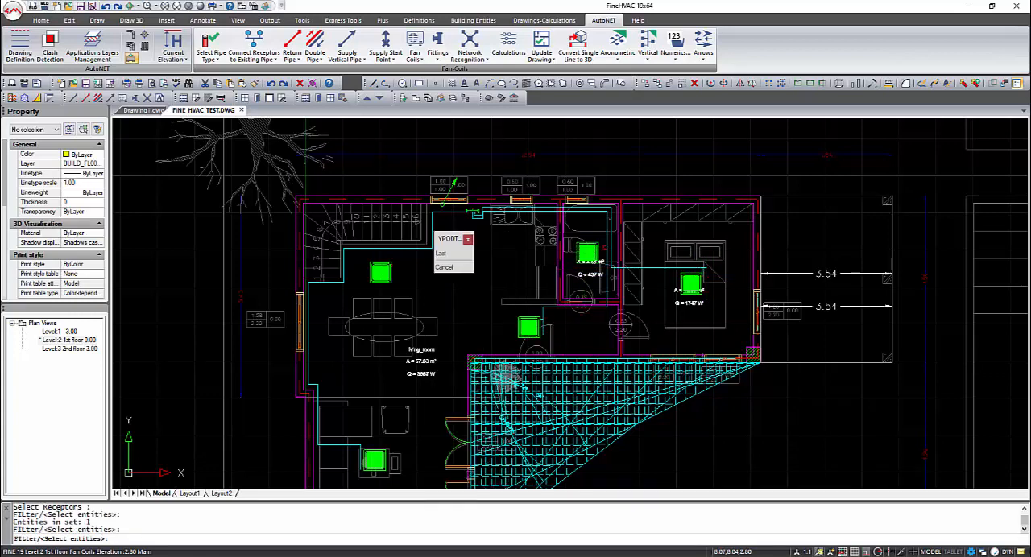
Connect the sitting area fan coil and the fan coil beside the stairs to the existing living room supply pipe
{"action": "right_click", "coordinate": [475, 367]}
{"action": "left_click", "coordinate": [373, 461]}
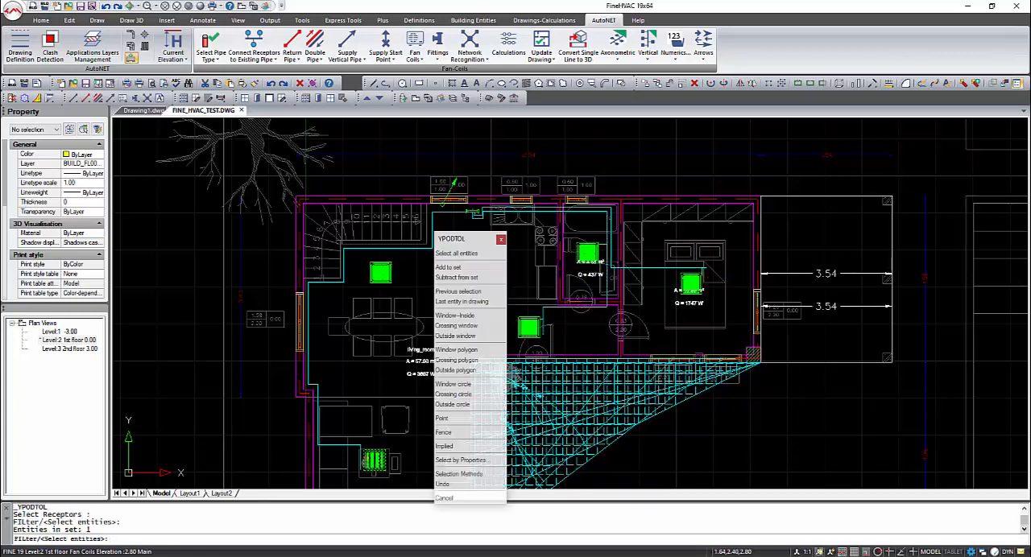
{"action": "right_click", "coordinate": [373, 461]}
{"action": "left_click", "coordinate": [362, 456]}
{"action": "right_click", "coordinate": [370, 338]}
{"action": "left_click", "coordinate": [381, 274]}
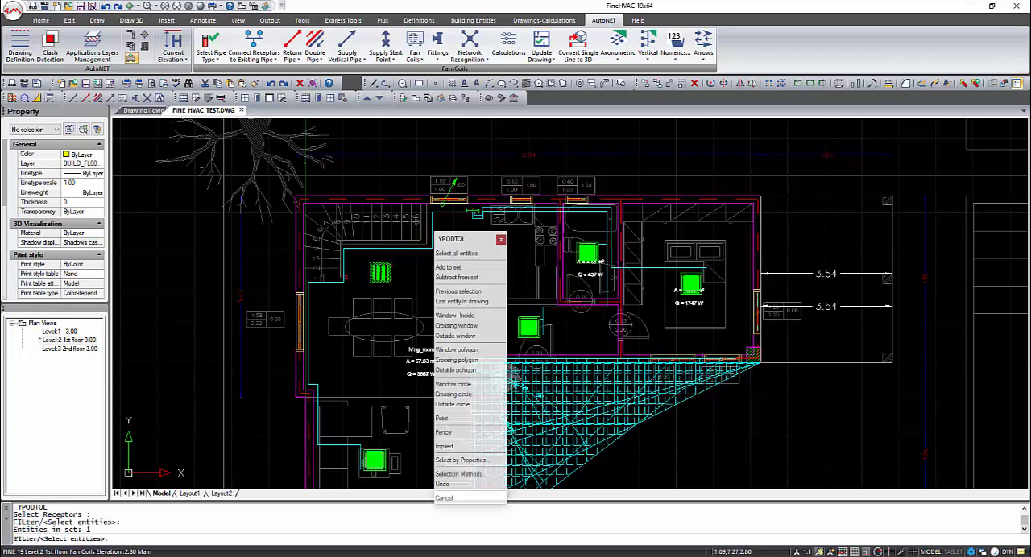
{"action": "right_click", "coordinate": [379, 274]}
{"action": "left_click", "coordinate": [344, 265]}
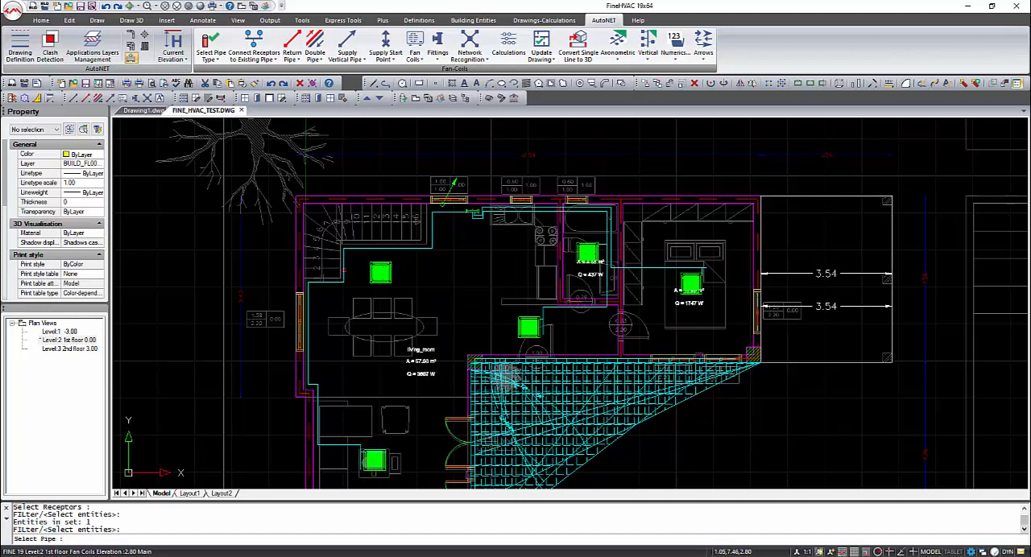
Delete the leftover pipe ends beyond the connections of the bedroom, hallway and sitting area fan coils
{"action": "left_click", "coordinate": [707, 268]}
{"action": "key", "text": "Delete"}
{"action": "left_click", "coordinate": [541, 330]}
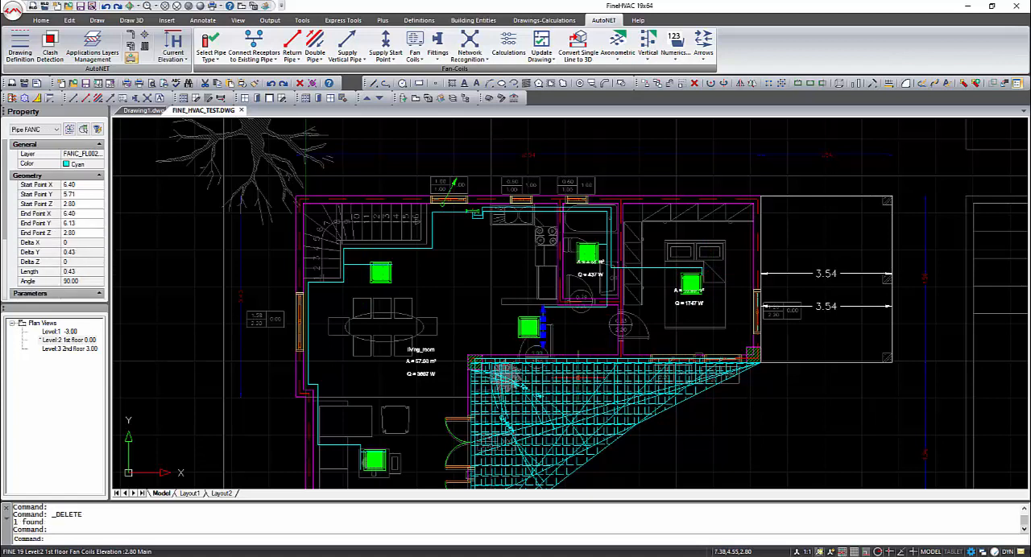
{"action": "key", "text": "Delete"}
{"action": "left_click", "coordinate": [373, 461]}
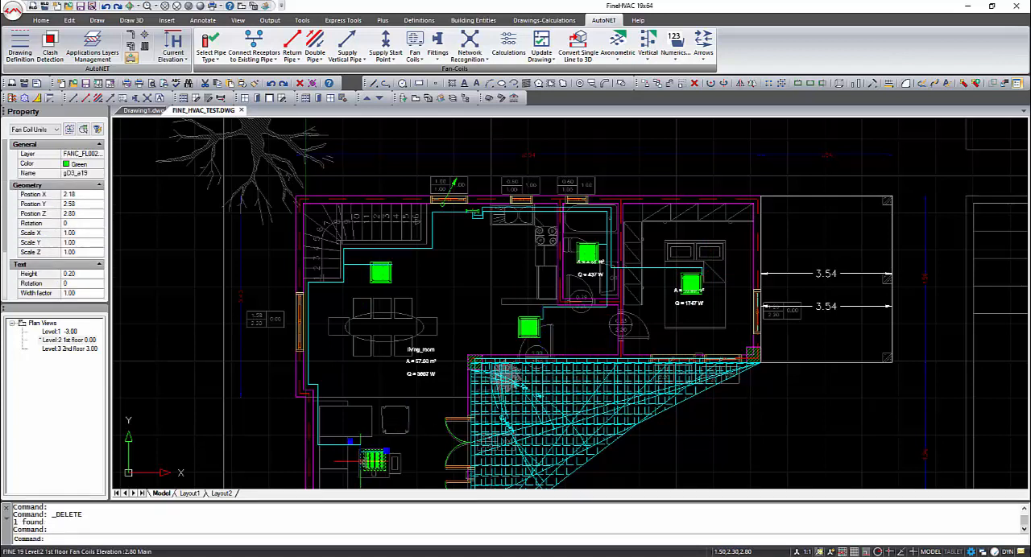
{"action": "key", "text": "Escape"}
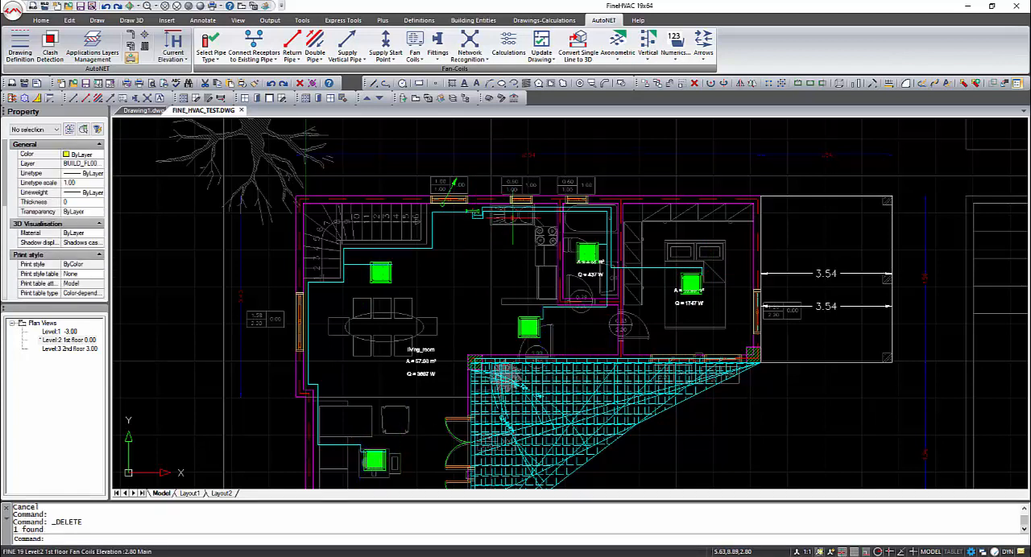
Draw a supply pipe from the collector's upper node out through the exterior wall, ending in a short horizontal leg to the right
{"action": "left_click", "coordinate": [253, 48]}
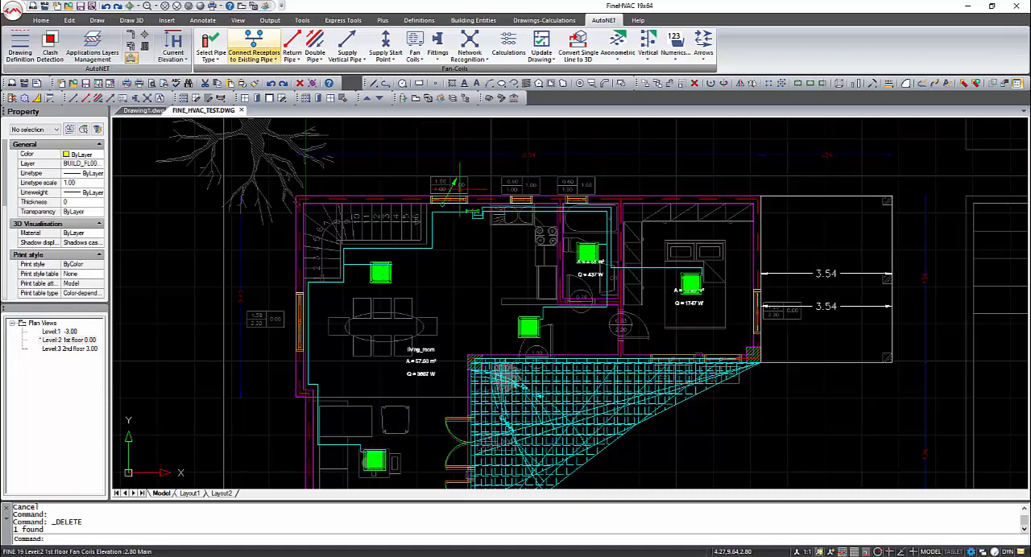
{"action": "scroll", "coordinate": [476, 196], "scroll_direction": "up", "scroll_amount": 4}
{"action": "middle_click_drag", "start_coordinate": [476, 195], "coordinate": [426, 318]}
{"action": "left_click", "coordinate": [274, 59]}
{"action": "left_click", "coordinate": [277, 76]}
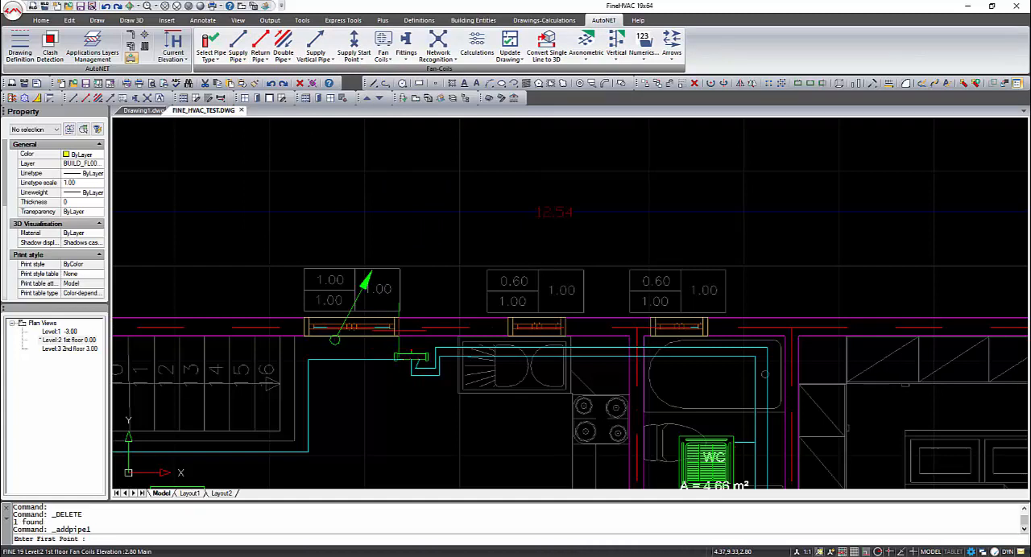
{"action": "right_click", "coordinate": [401, 332], "text": "shift"}
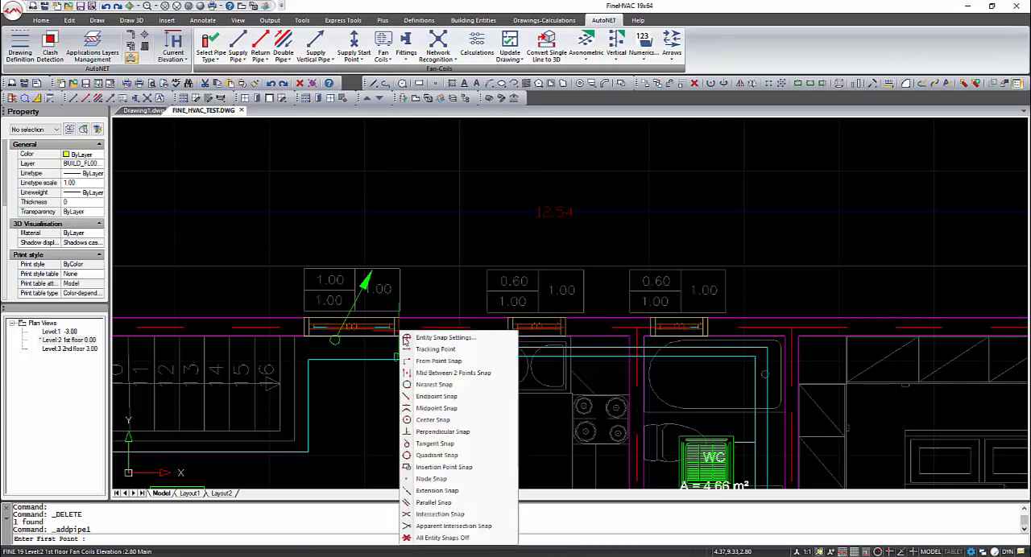
{"action": "left_click", "coordinate": [432, 480]}
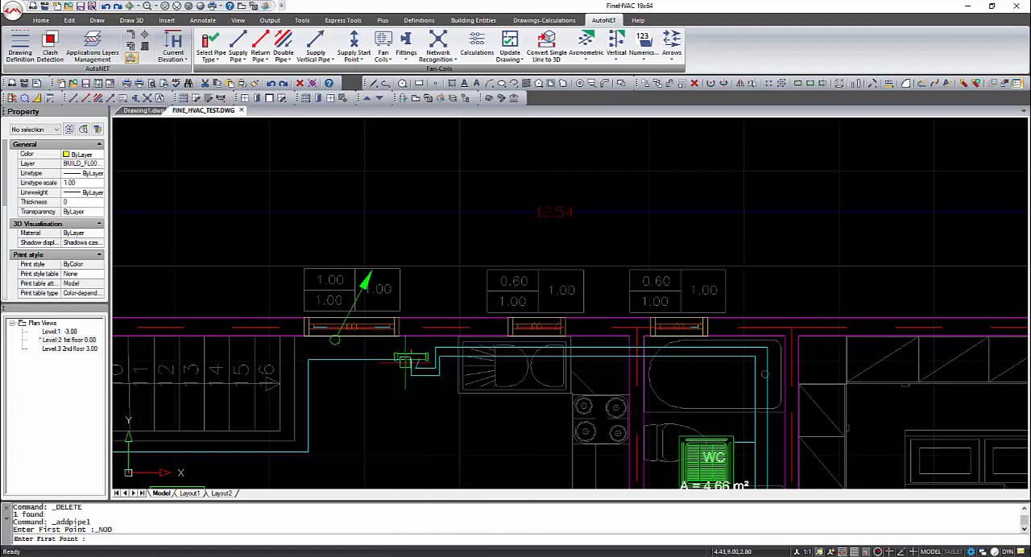
{"action": "left_click", "coordinate": [411, 355]}
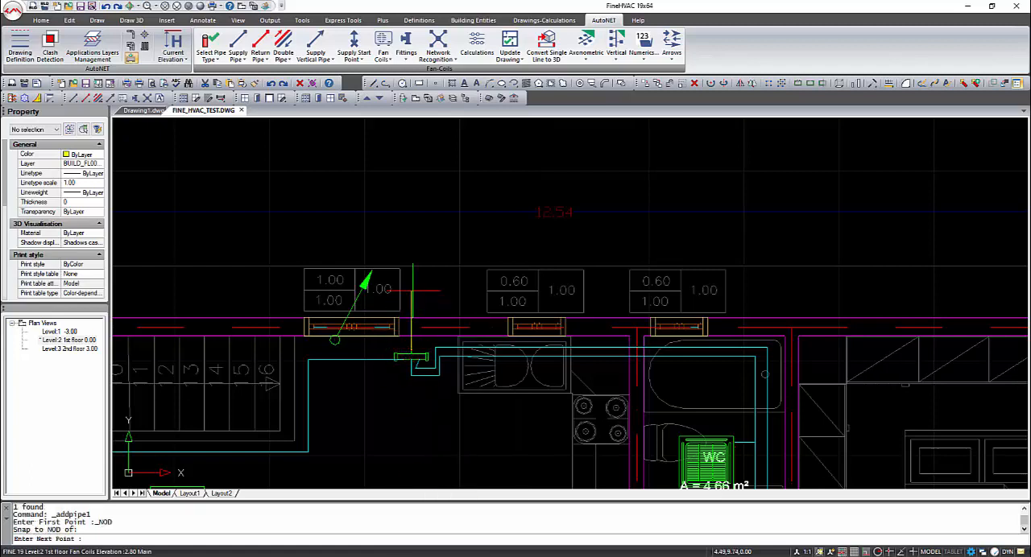
{"action": "left_click", "coordinate": [411, 303]}
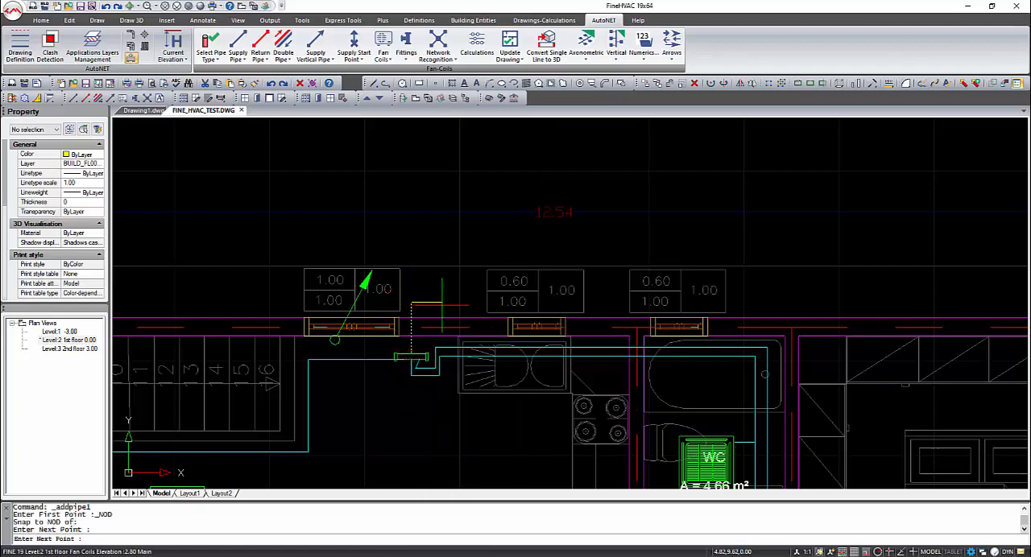
{"action": "left_click", "coordinate": [441, 306]}
{"action": "key", "text": "Return"}
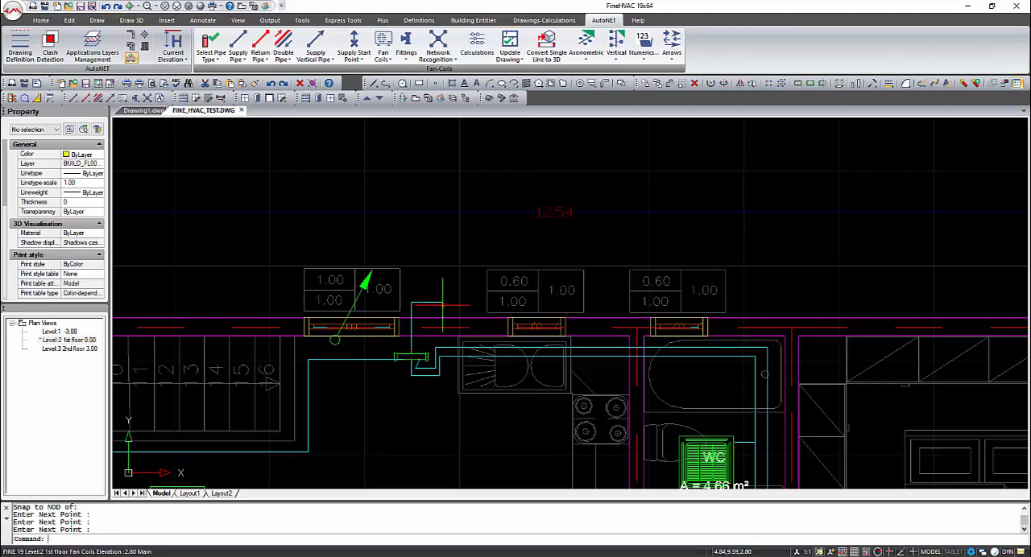
Place the supply start point for the heat pump at the outer end of the supply pipe, with entity snap toggled
{"action": "left_click", "coordinate": [354, 50]}
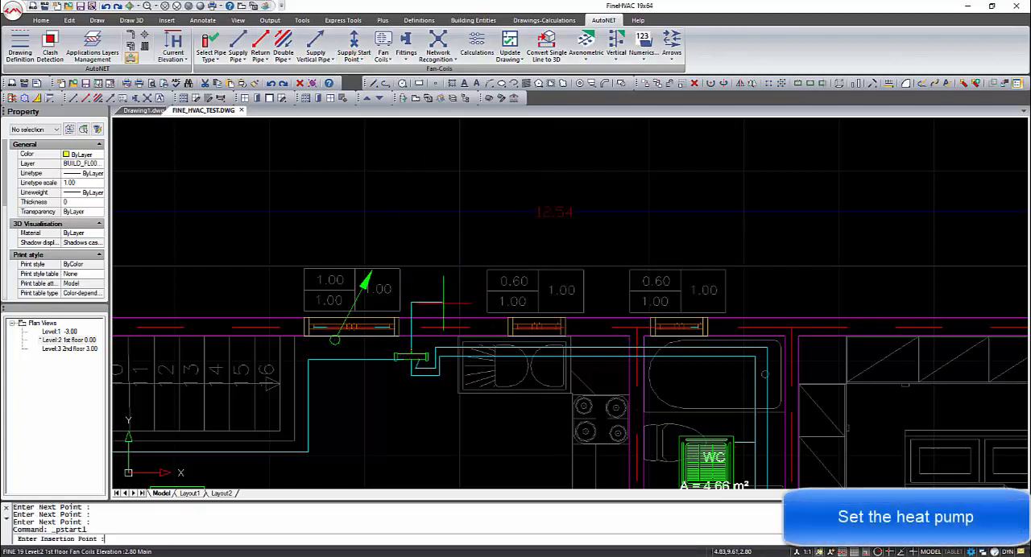
{"action": "key", "text": "F3"}
{"action": "left_click", "coordinate": [442, 303]}
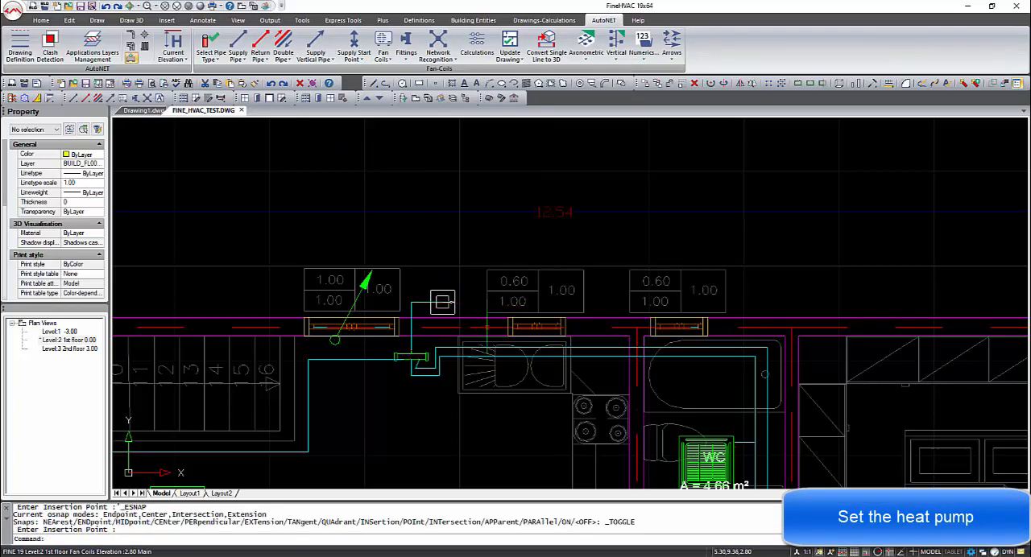
{"action": "mouse_move", "coordinate": [488, 318]}
{"action": "middle_mouse_down", "text": "shift"}
{"action": "mouse_move", "coordinate": [447, 319]}
{"action": "mouse_move", "coordinate": [391, 279]}
{"action": "mouse_move", "coordinate": [267, 226]}
{"action": "mouse_move", "coordinate": [534, 266]}
{"action": "middle_mouse_up", "text": "shift"}
{"action": "middle_click_drag", "start_coordinate": [589, 409], "coordinate": [610, 347], "text": "shift"}
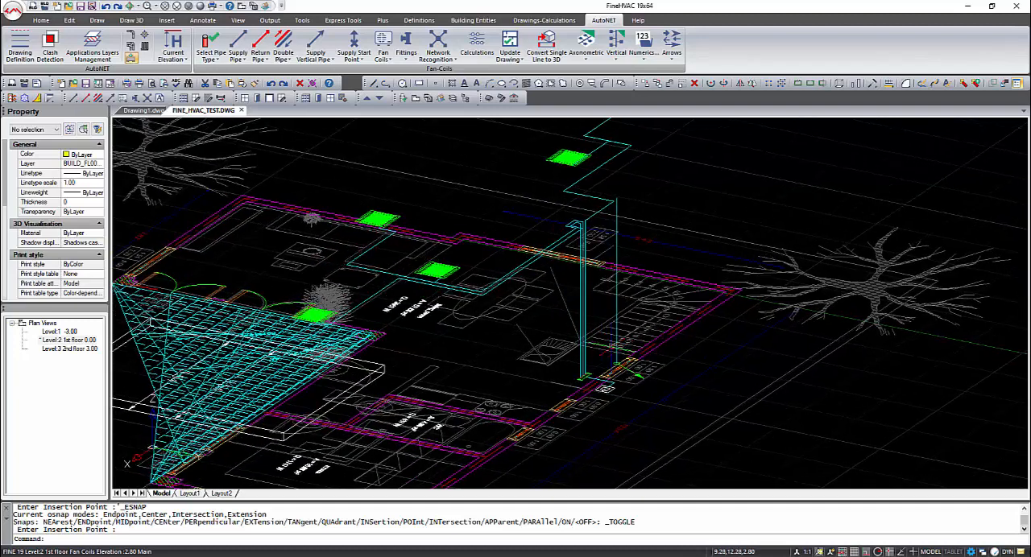
In plan view, draw a supply pipe from the collector's left lower node to the vertical pipe beside the window, ending with a perpendicular snap
{"action": "left_click", "coordinate": [242, 6]}
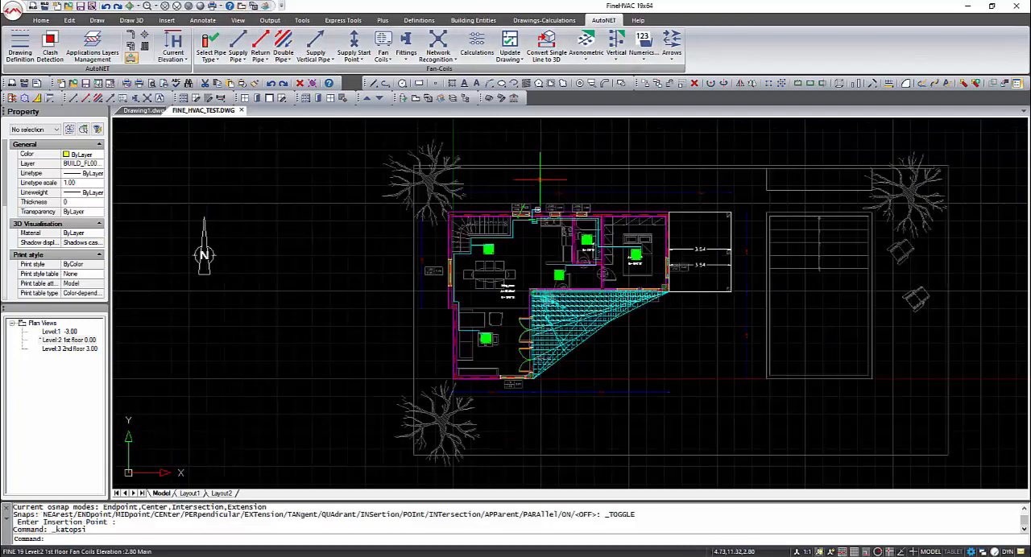
{"action": "scroll", "coordinate": [538, 211], "scroll_direction": "up", "scroll_amount": 5}
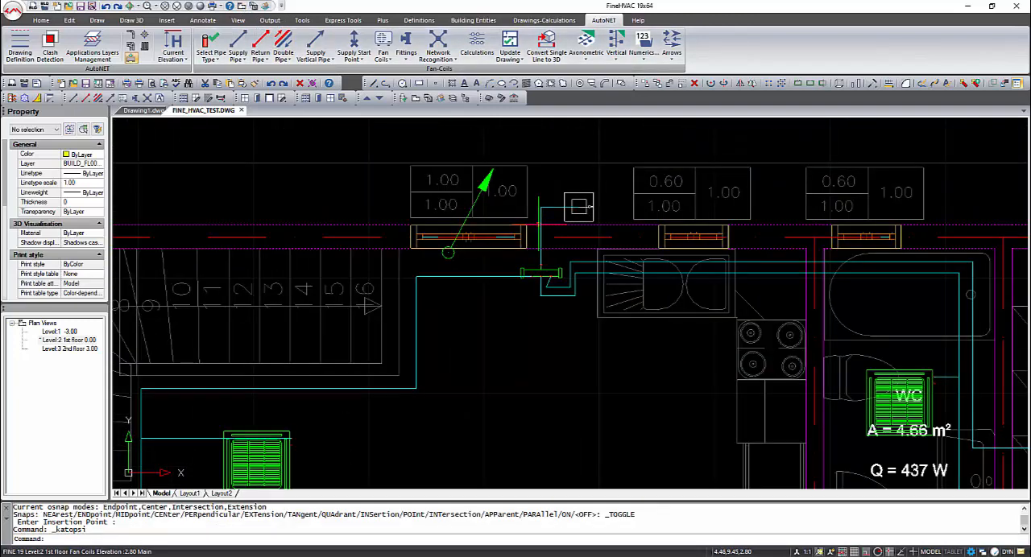
{"action": "scroll", "coordinate": [531, 207], "scroll_direction": "up", "scroll_amount": 2}
{"action": "left_click", "coordinate": [238, 44]}
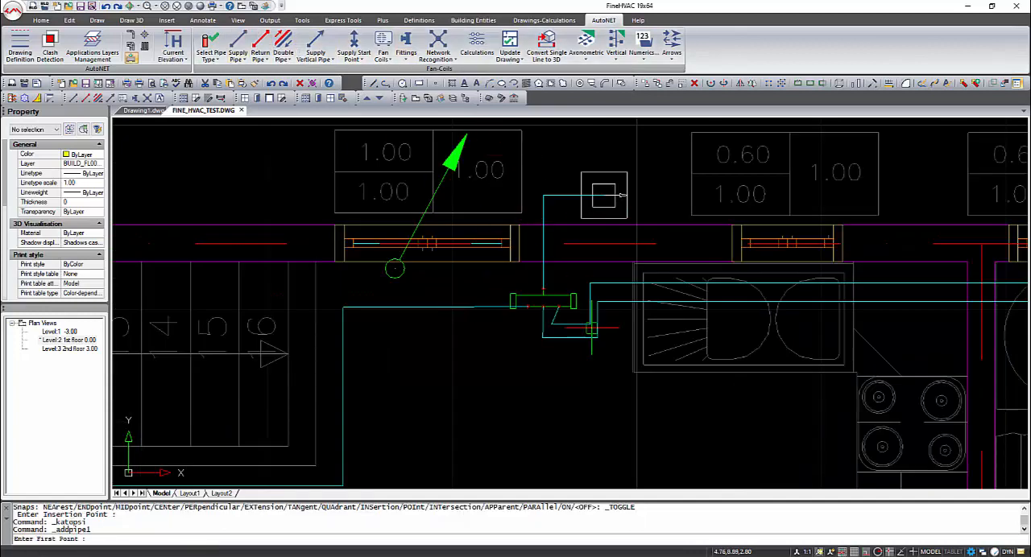
{"action": "right_click", "coordinate": [527, 307], "text": "shift"}
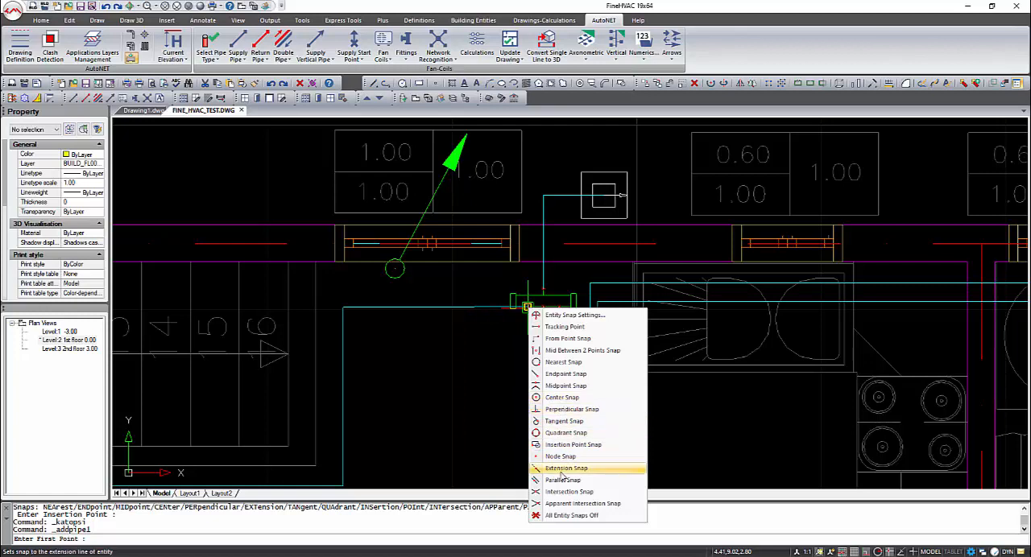
{"action": "left_click", "coordinate": [561, 457]}
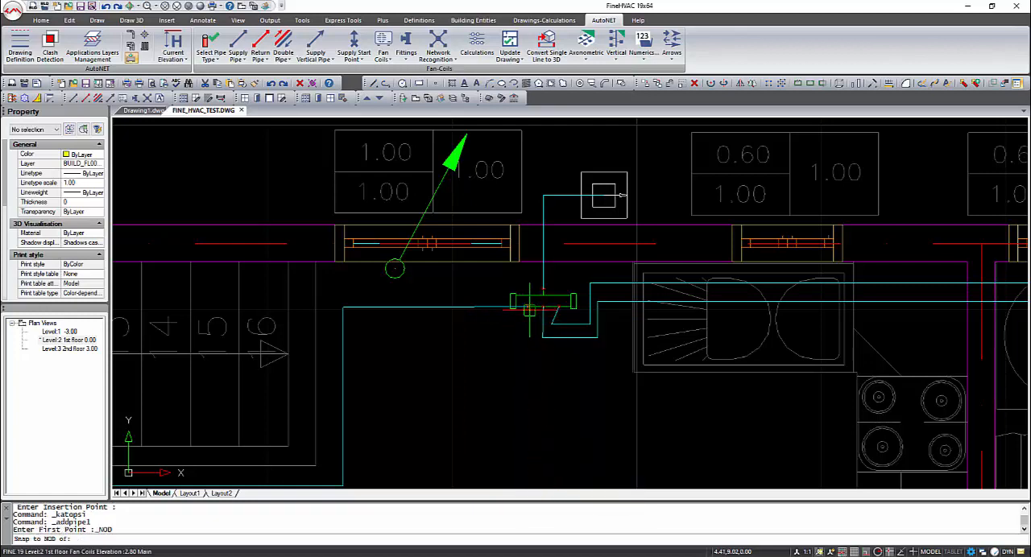
{"action": "left_click", "coordinate": [530, 316]}
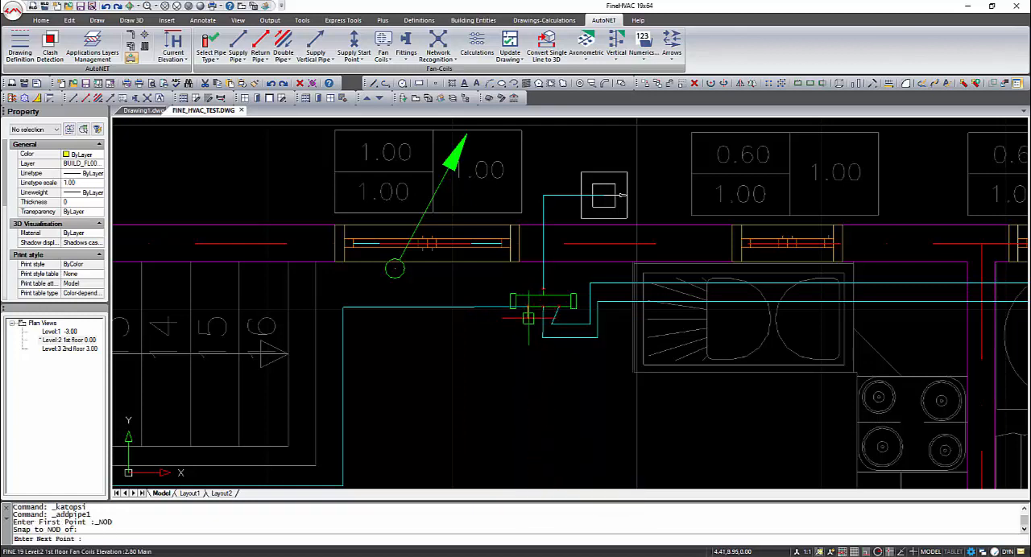
{"action": "left_click", "coordinate": [395, 319]}
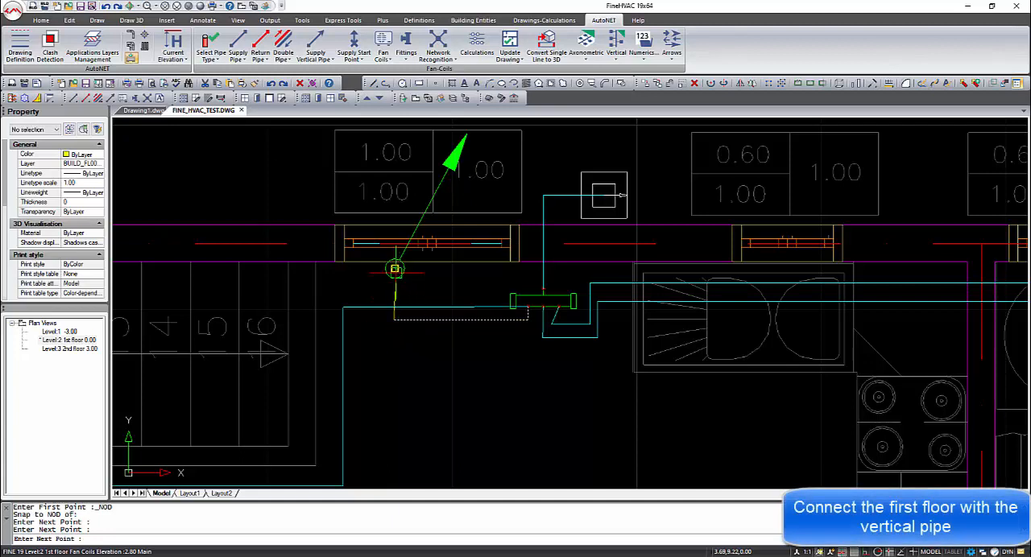
{"action": "right_click", "coordinate": [394, 270]}
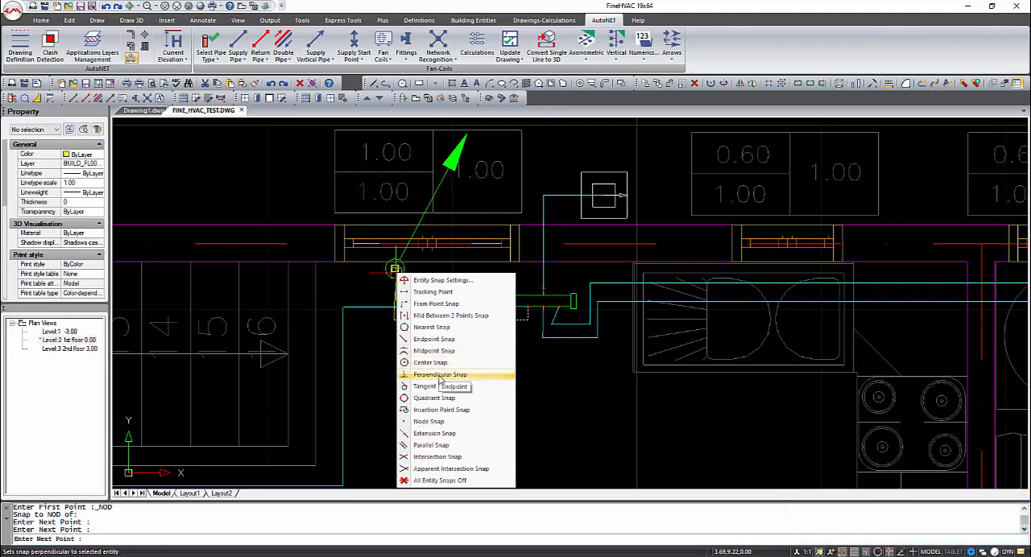
{"action": "left_click", "coordinate": [440, 375]}
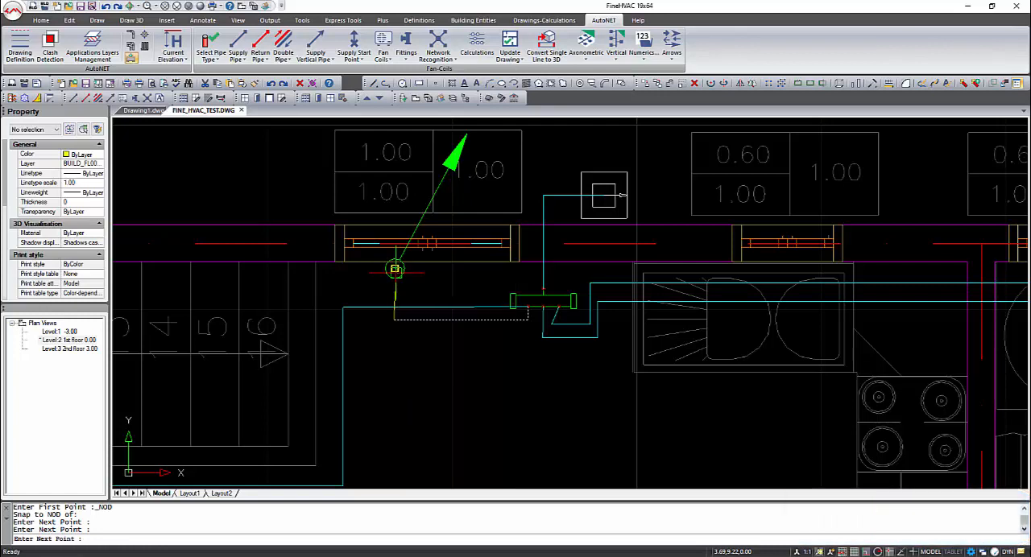
{"action": "right_click", "coordinate": [443, 292]}
Run Network Recognition on the completed fan coil network and inspect the numbered network in 3D
{"action": "mouse_move", "coordinate": [505, 372]}
{"action": "middle_mouse_down", "text": "shift"}
{"action": "mouse_move", "coordinate": [500, 322]}
{"action": "mouse_move", "coordinate": [555, 357]}
{"action": "mouse_move", "coordinate": [584, 303]}
{"action": "mouse_move", "coordinate": [619, 292]}
{"action": "middle_mouse_up", "text": "shift"}
{"action": "scroll", "coordinate": [504, 323], "scroll_direction": "down", "scroll_amount": 3}
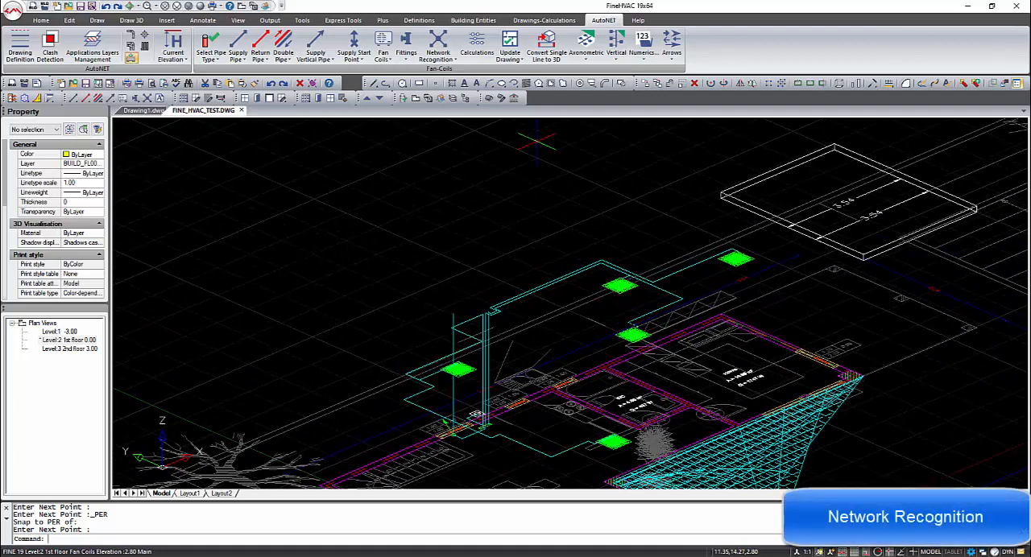
{"action": "left_click", "coordinate": [438, 46]}
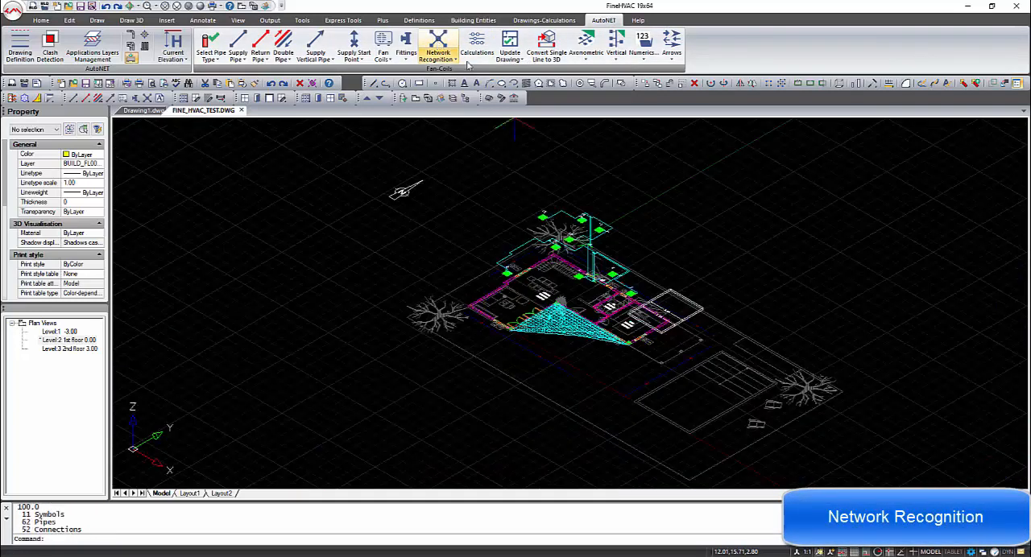
{"action": "middle_click_drag", "start_coordinate": [611, 233], "coordinate": [764, 244], "text": "shift"}
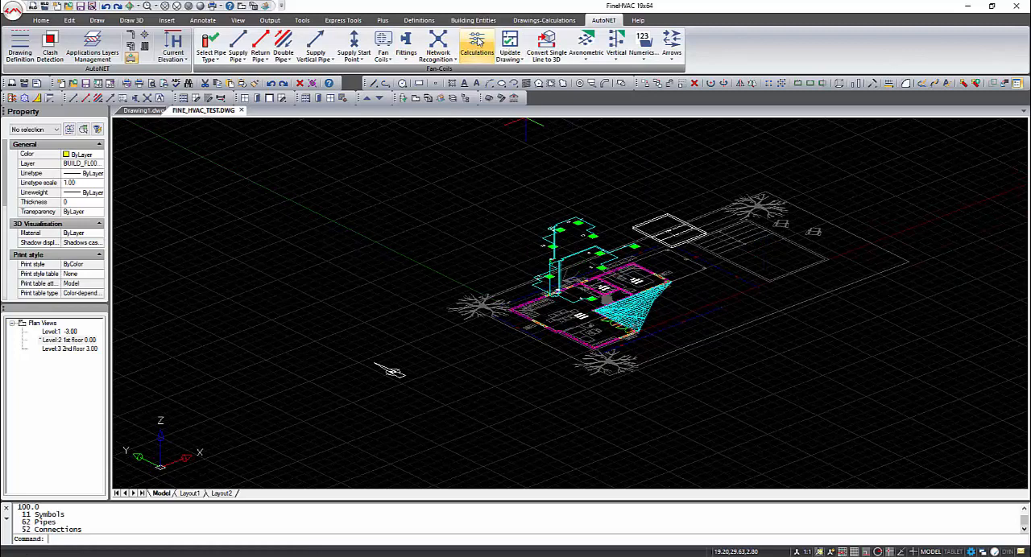
Switch to the Fan Coils calculations, update the project from the drawing, run the calculation and show the calculation sheet
{"action": "left_click", "coordinate": [477, 42]}
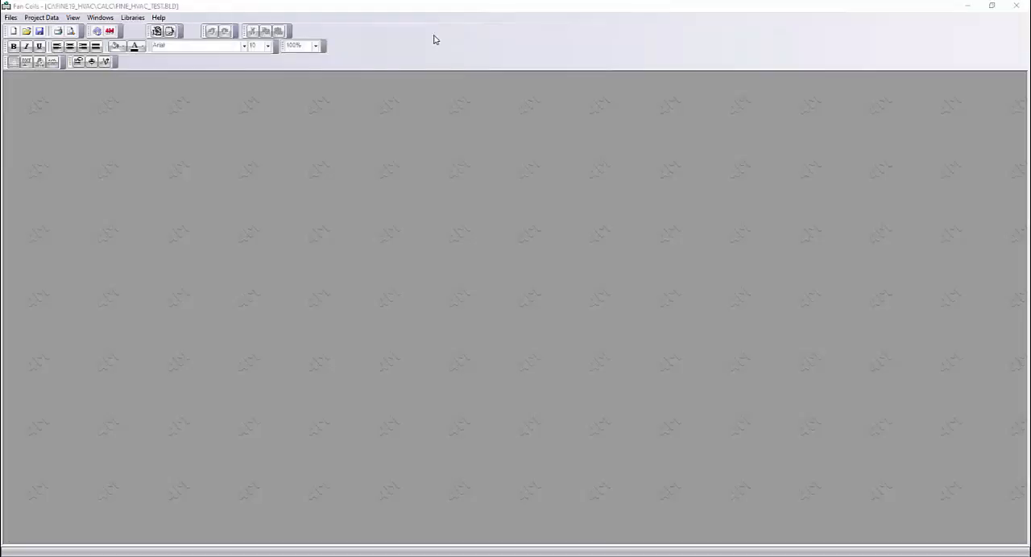
{"action": "left_click", "coordinate": [10, 17]}
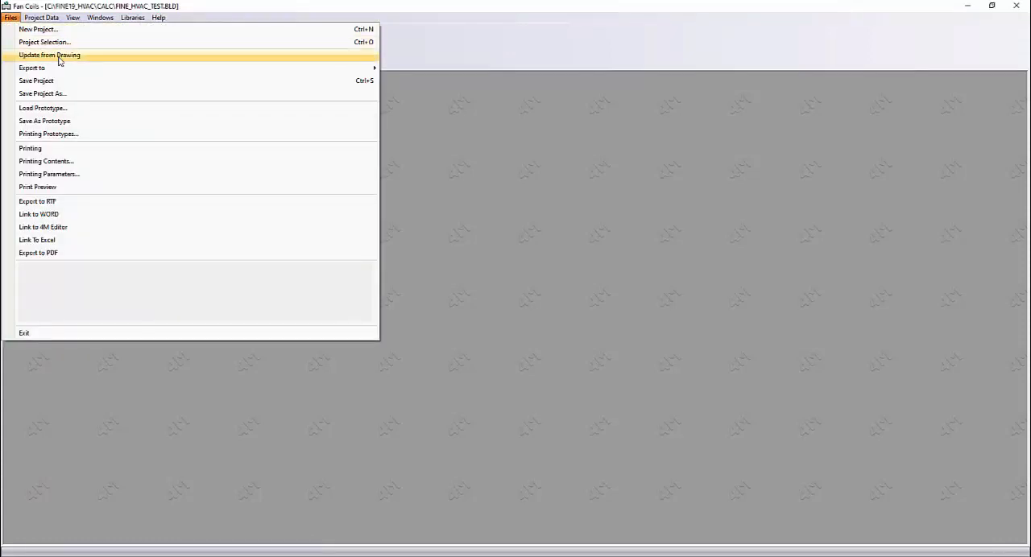
{"action": "left_click", "coordinate": [56, 55]}
{"action": "left_click", "coordinate": [497, 286]}
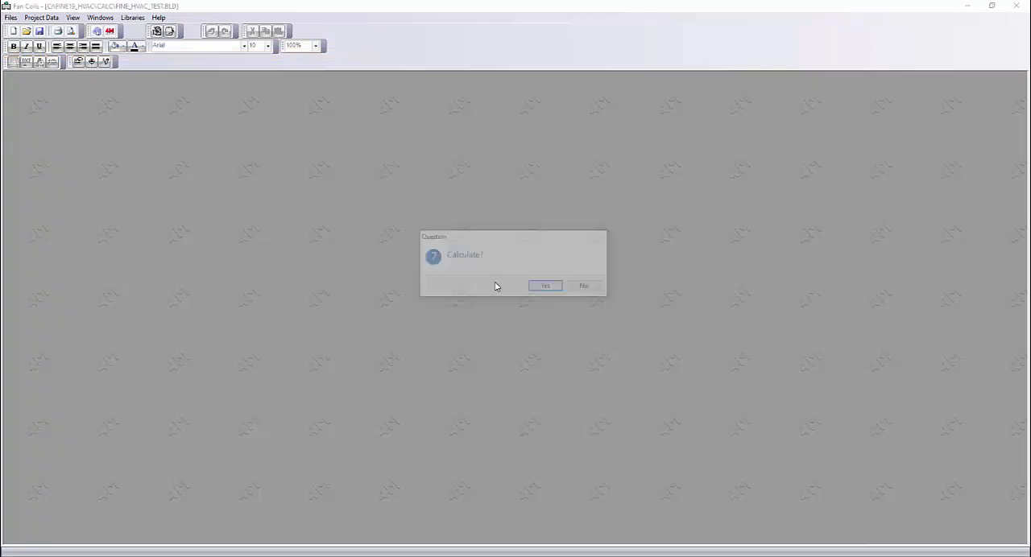
{"action": "left_click", "coordinate": [548, 287]}
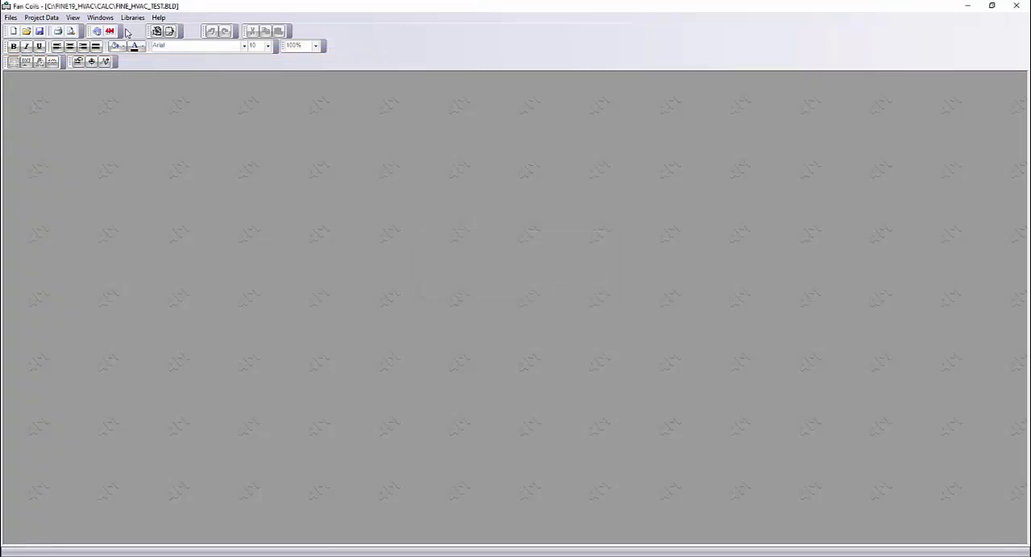
{"action": "left_click", "coordinate": [101, 18]}
{"action": "left_click", "coordinate": [121, 94]}
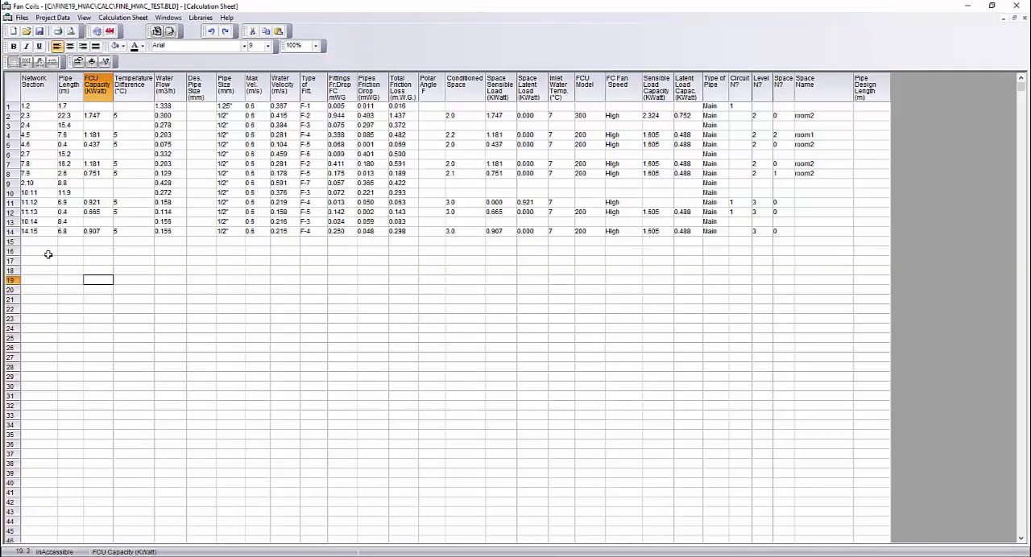
Review the network options, including the type of cooling engine, and accept them
{"action": "left_click", "coordinate": [52, 18]}
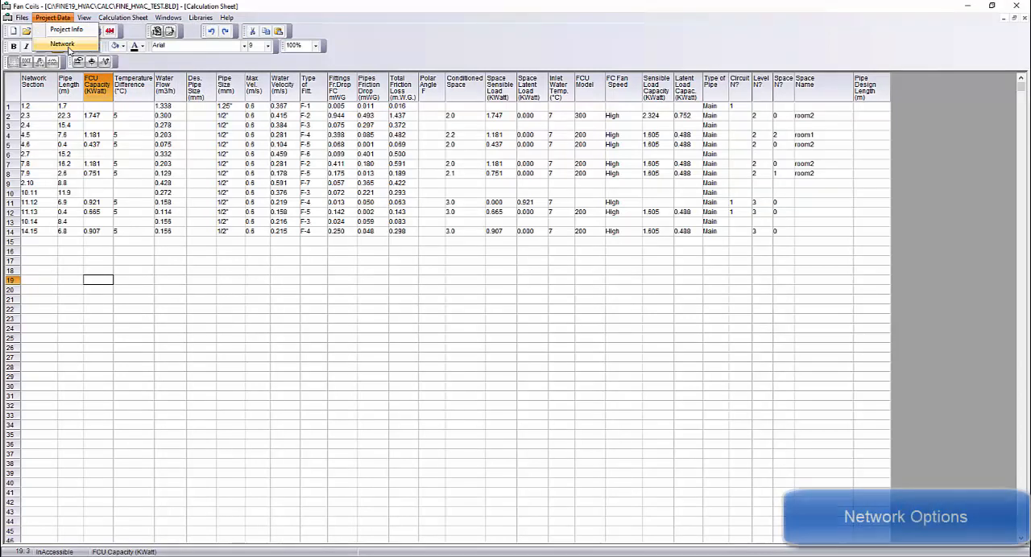
{"action": "left_click", "coordinate": [64, 44]}
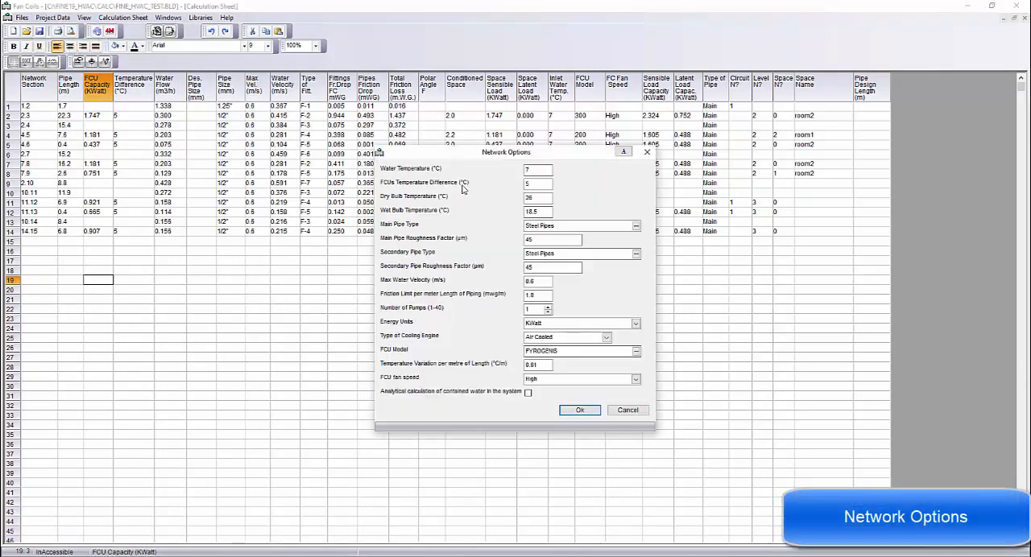
{"action": "left_click", "coordinate": [606, 338]}
{"action": "left_click", "coordinate": [608, 342]}
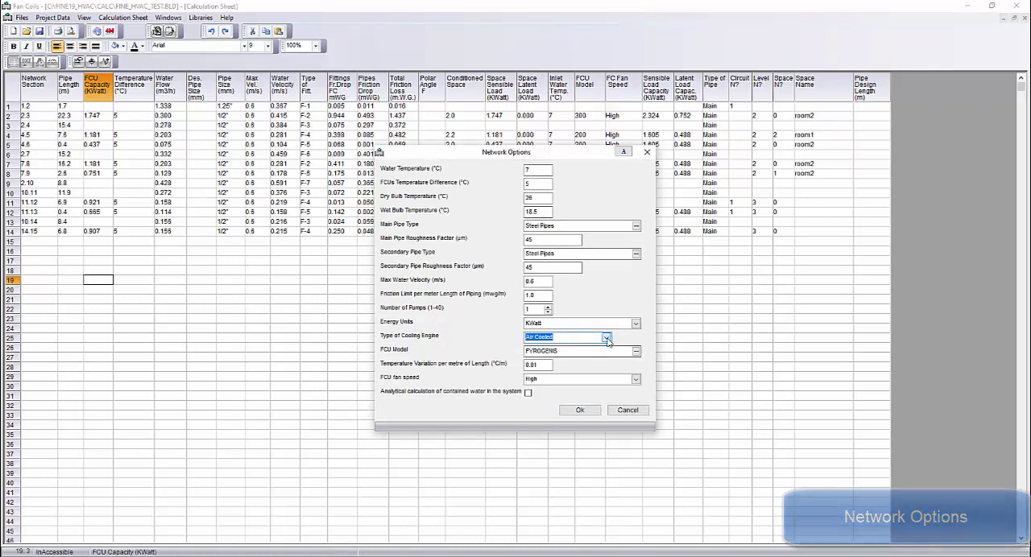
{"action": "left_click", "coordinate": [579, 410]}
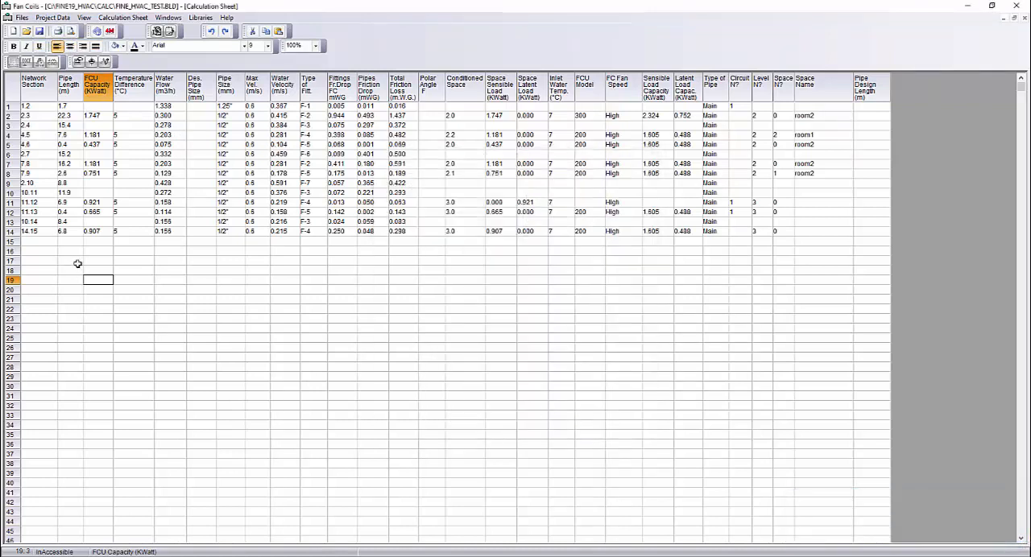
Run the Hydraulic Solution on the calculation sheet and examine the fan coils' temperature differences
{"action": "right_click", "coordinate": [78, 248]}
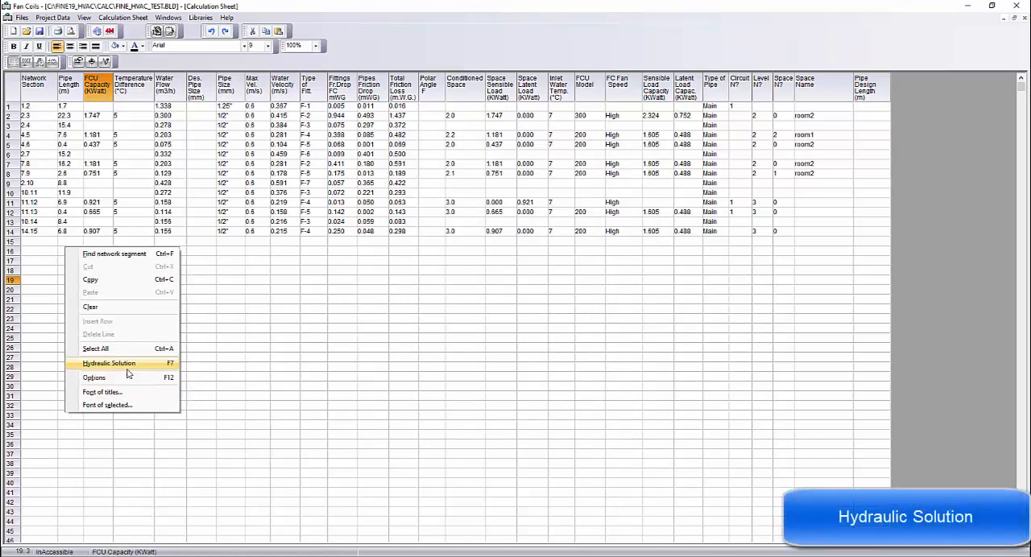
{"action": "left_click", "coordinate": [113, 364]}
{"action": "left_click_drag", "start_coordinate": [121, 116], "coordinate": [127, 231]}
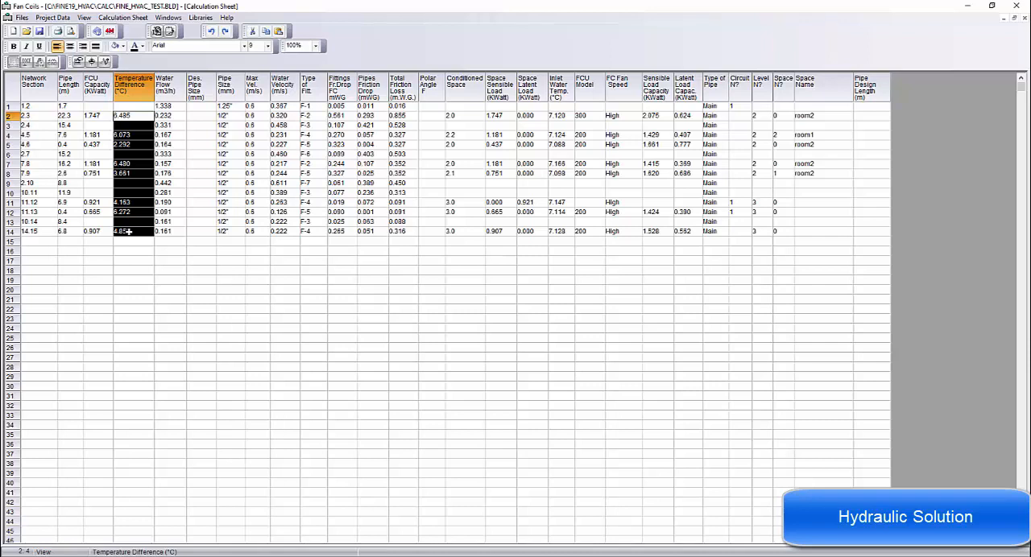
Show the network checking report to examine the fan coil temperature drops and the piping liquid speeds
{"action": "left_click", "coordinate": [201, 183]}
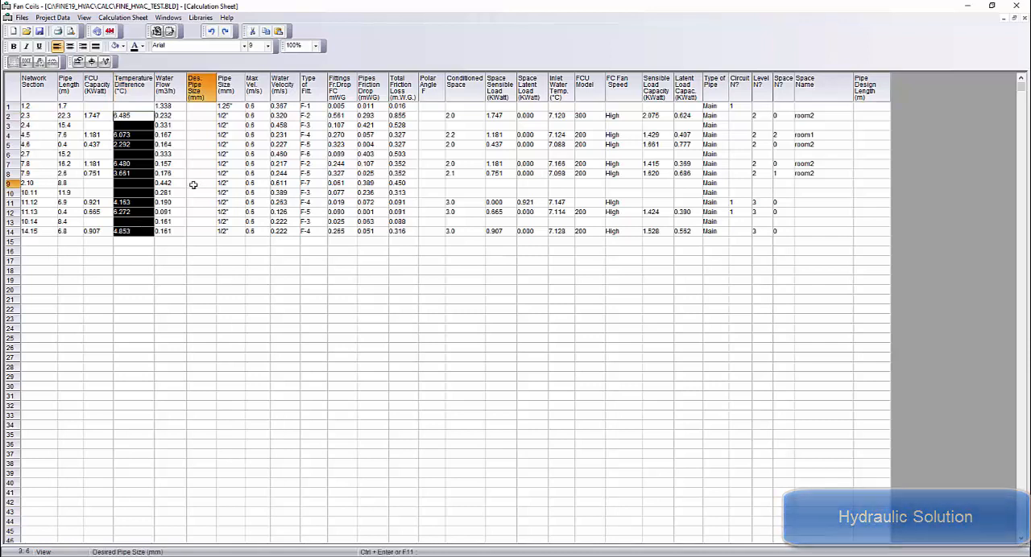
{"action": "left_click", "coordinate": [167, 18]}
{"action": "left_click", "coordinate": [193, 103]}
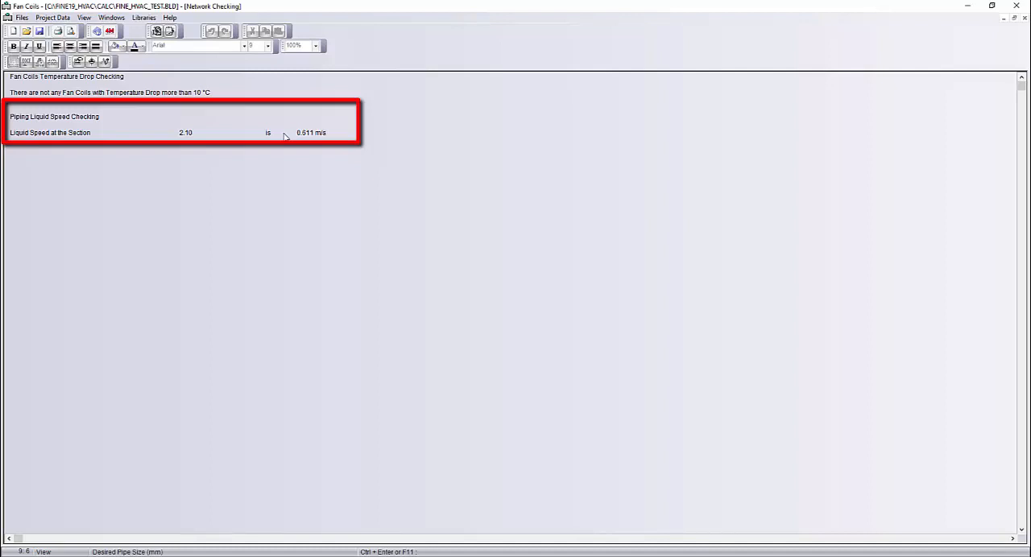
Check the maximum water velocity in the network options and leave the options without changing them
{"action": "left_click", "coordinate": [51, 18]}
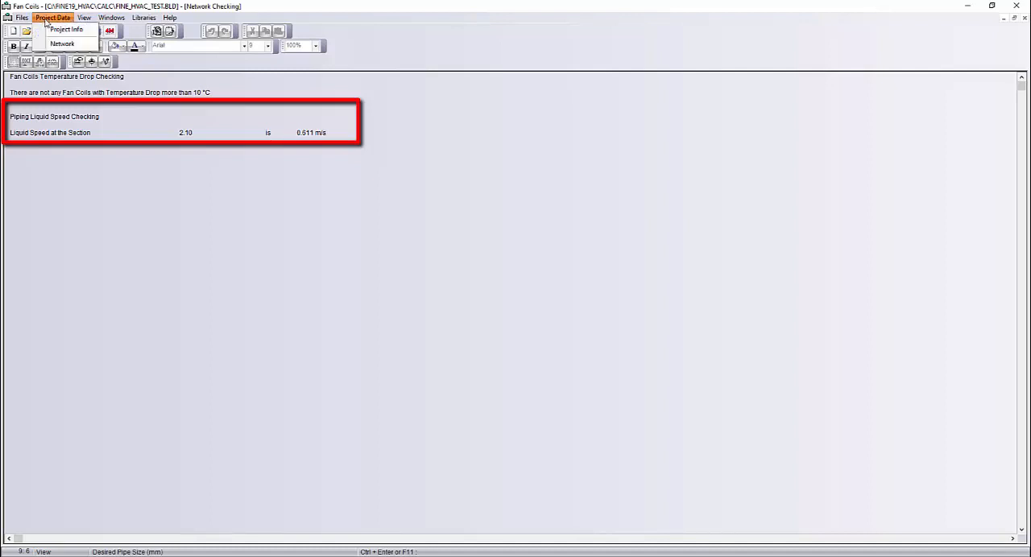
{"action": "left_click", "coordinate": [56, 39]}
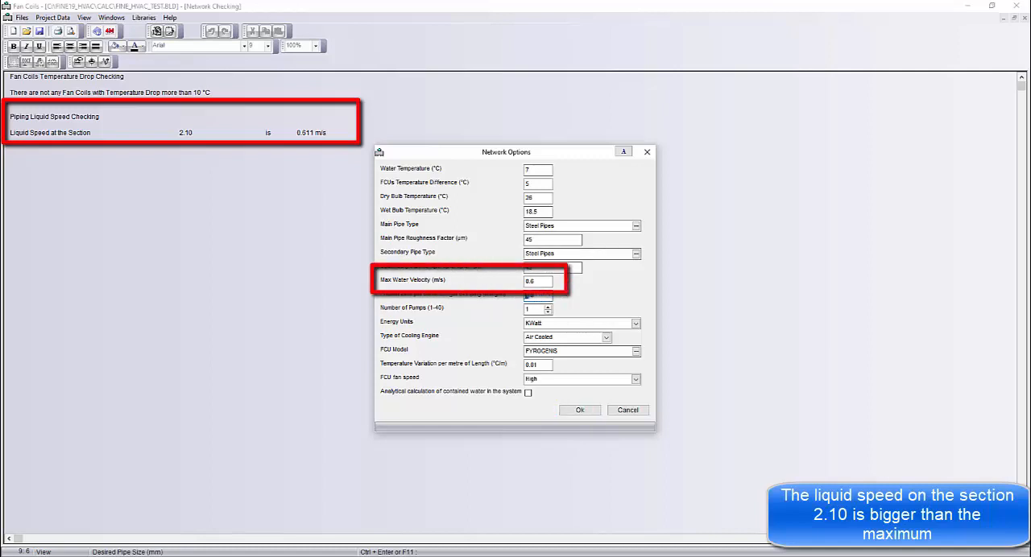
{"action": "double_click", "coordinate": [545, 283]}
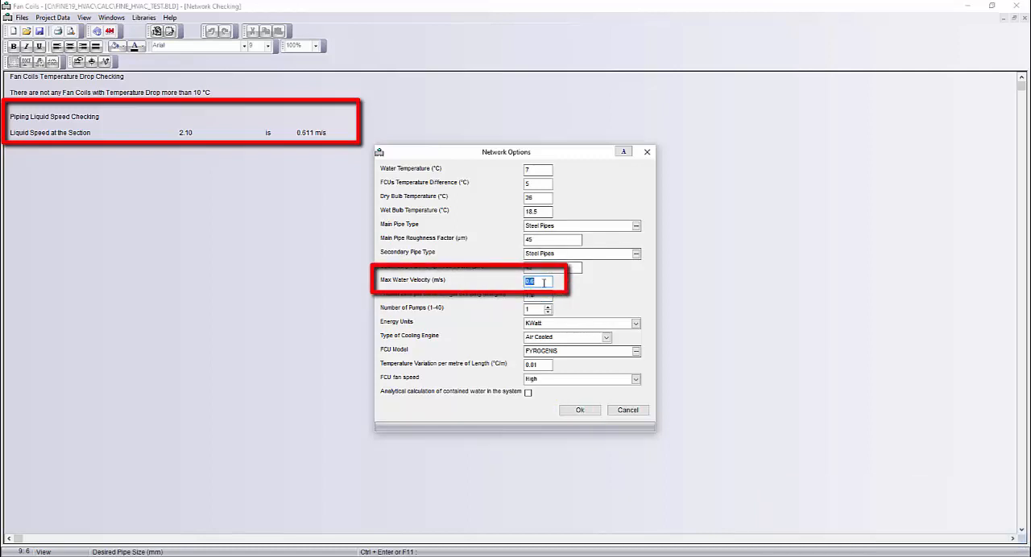
{"action": "left_click", "coordinate": [628, 411]}
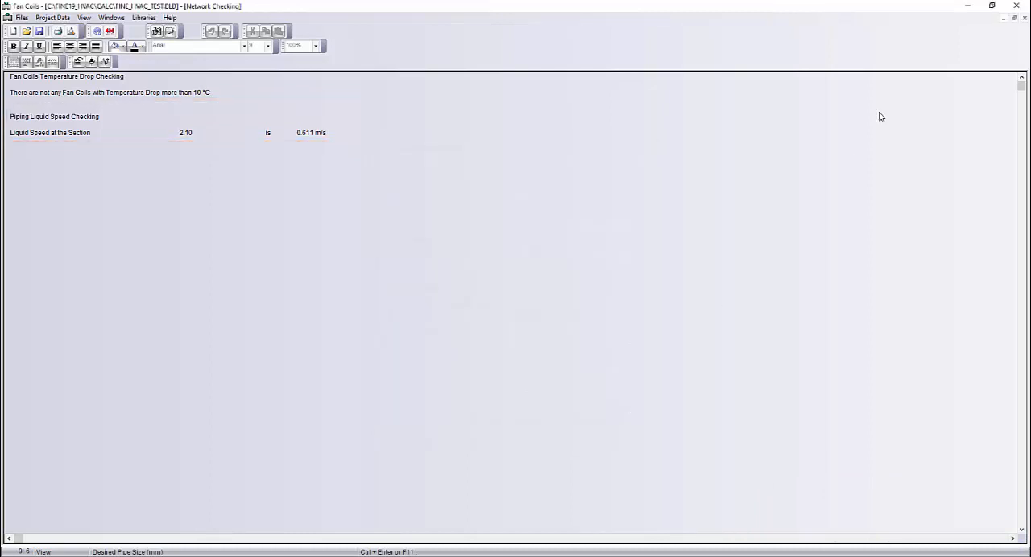
Return to the calculation sheet and set the desired pipe size of section 2.10 to the 3/4" diameter
{"action": "left_click", "coordinate": [1024, 18]}
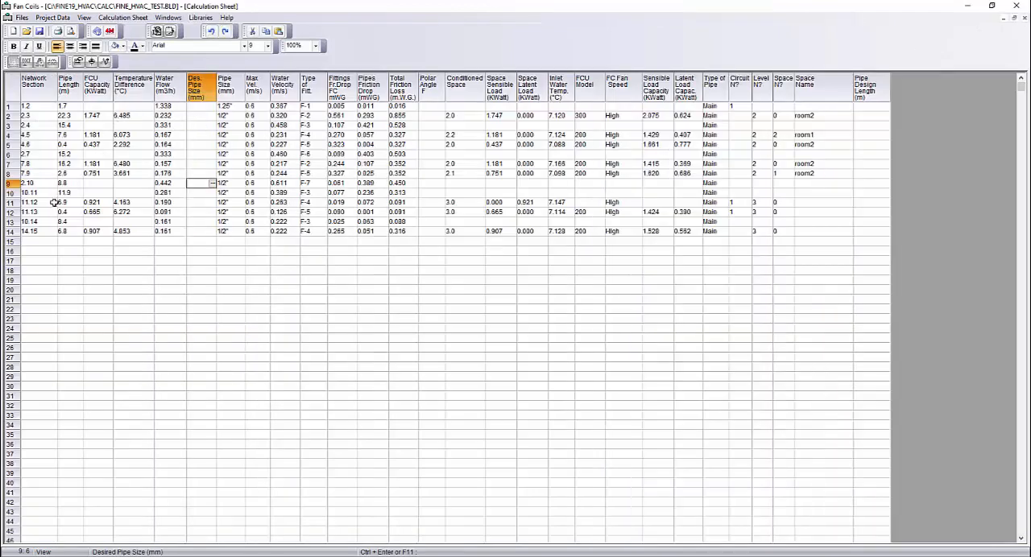
{"action": "left_click", "coordinate": [211, 185]}
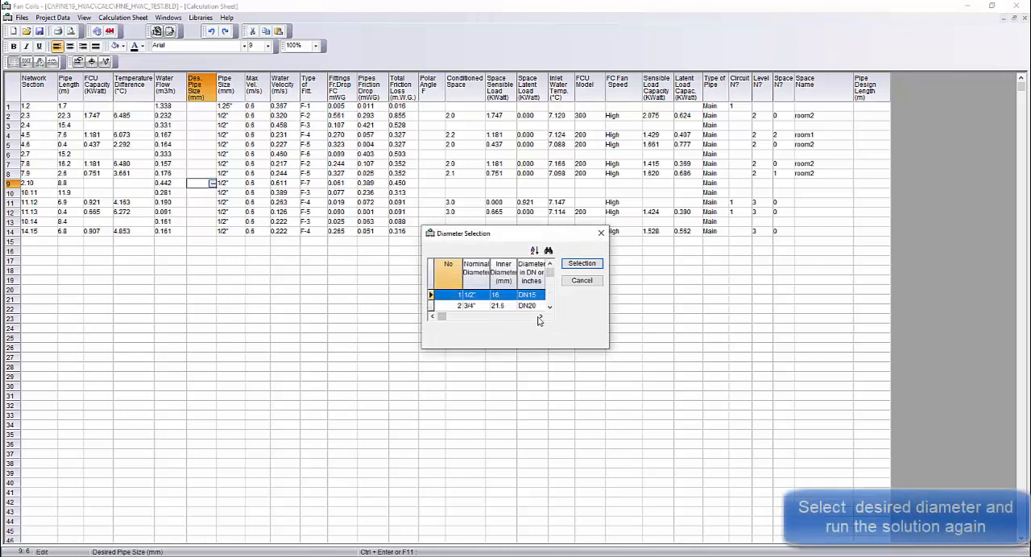
{"action": "left_click", "coordinate": [473, 307]}
{"action": "left_click", "coordinate": [581, 264]}
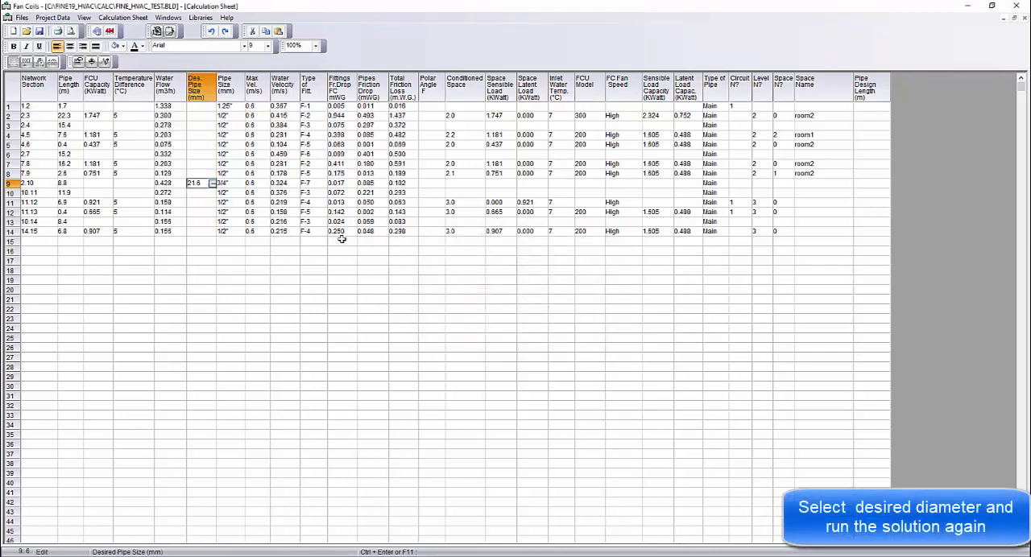
{"action": "left_click", "coordinate": [203, 203]}
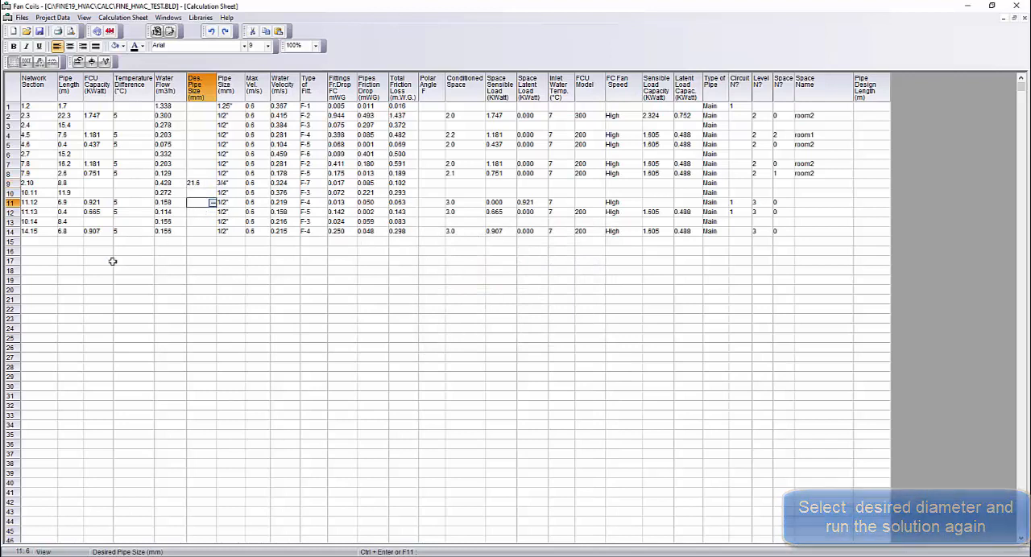
Run the Hydraulic Solution again and show the network checking report to recheck the piping liquid speeds
{"action": "right_click", "coordinate": [143, 199]}
{"action": "left_click", "coordinate": [224, 313]}
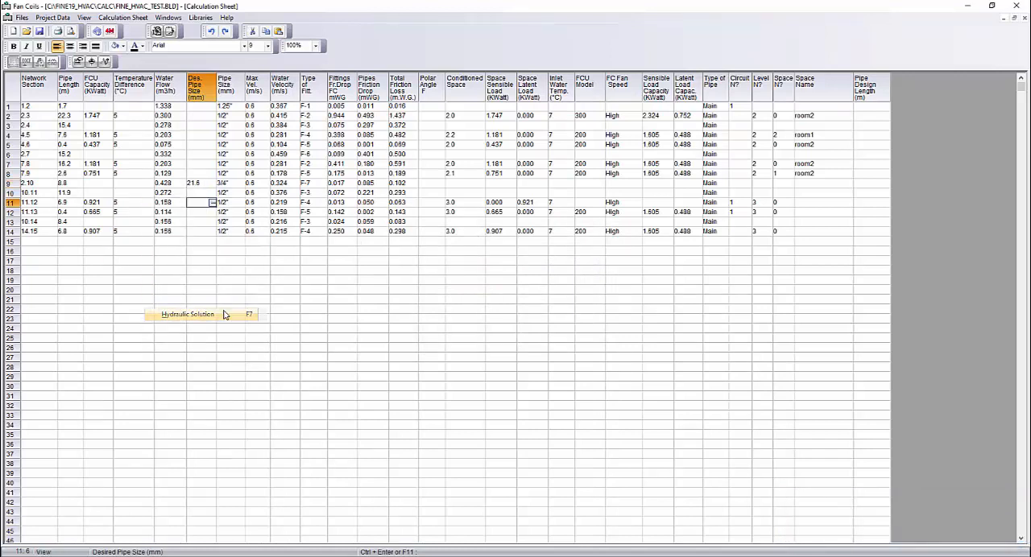
{"action": "left_click", "coordinate": [156, 19]}
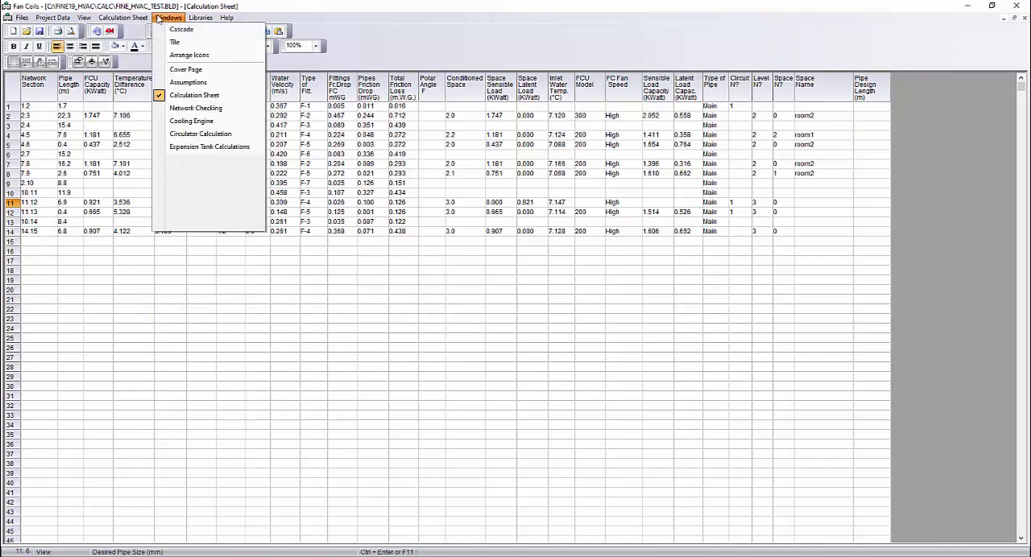
{"action": "left_click", "coordinate": [183, 142]}
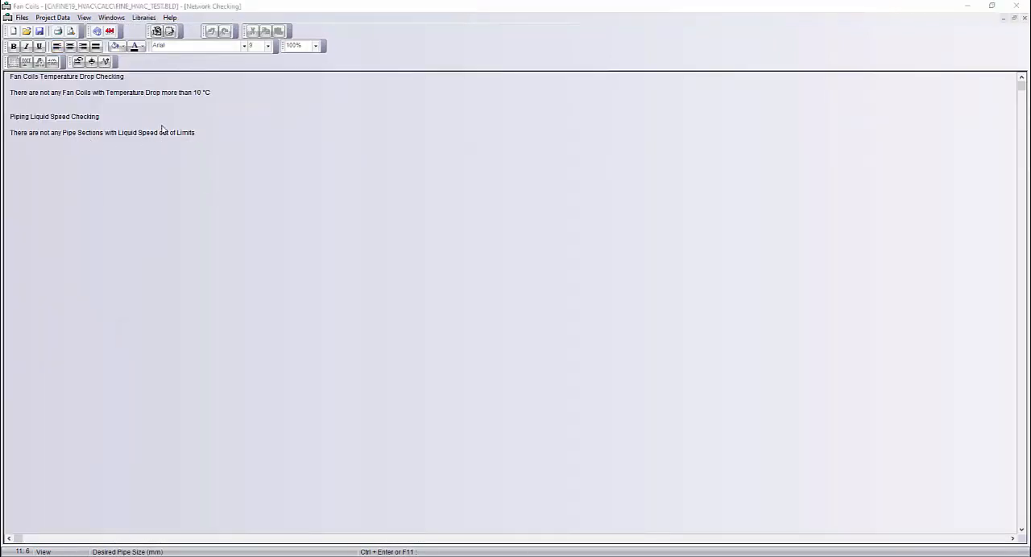
Show the cooling engine calculation and select the DAIKIN EUWA 5G 12.0 KW from the library as the cooling engine
{"action": "left_click", "coordinate": [112, 18]}
{"action": "left_click", "coordinate": [161, 127]}
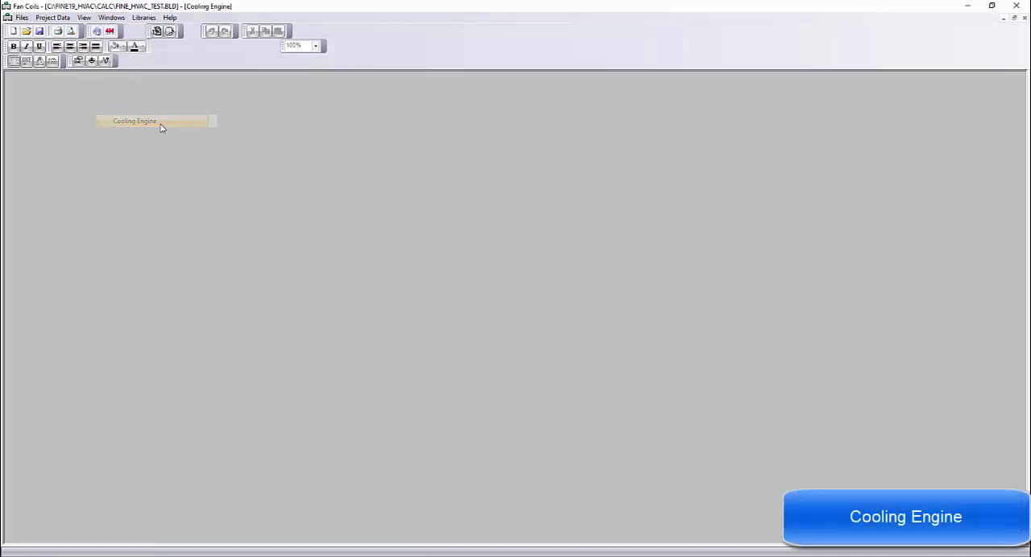
{"action": "left_click", "coordinate": [146, 127]}
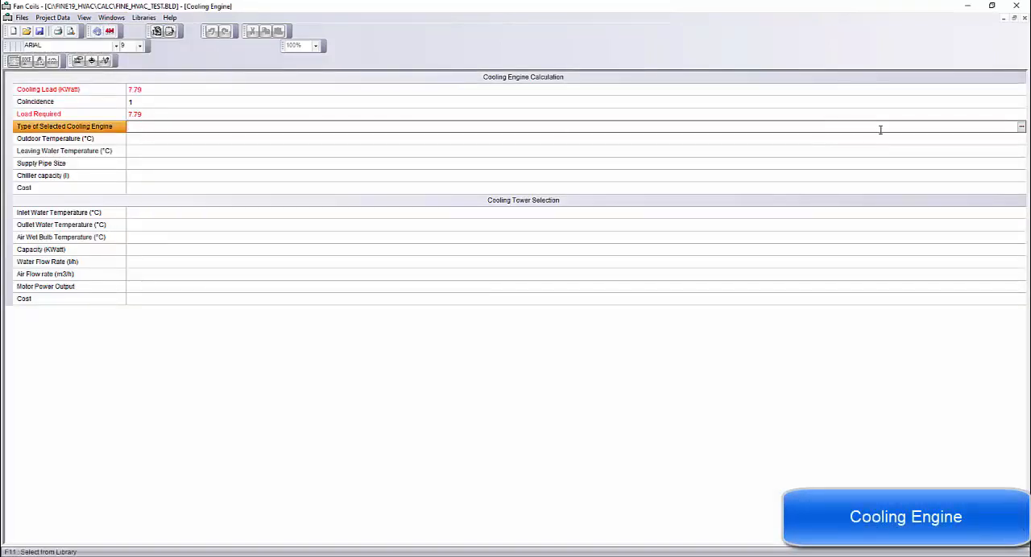
{"action": "left_click", "coordinate": [1020, 127]}
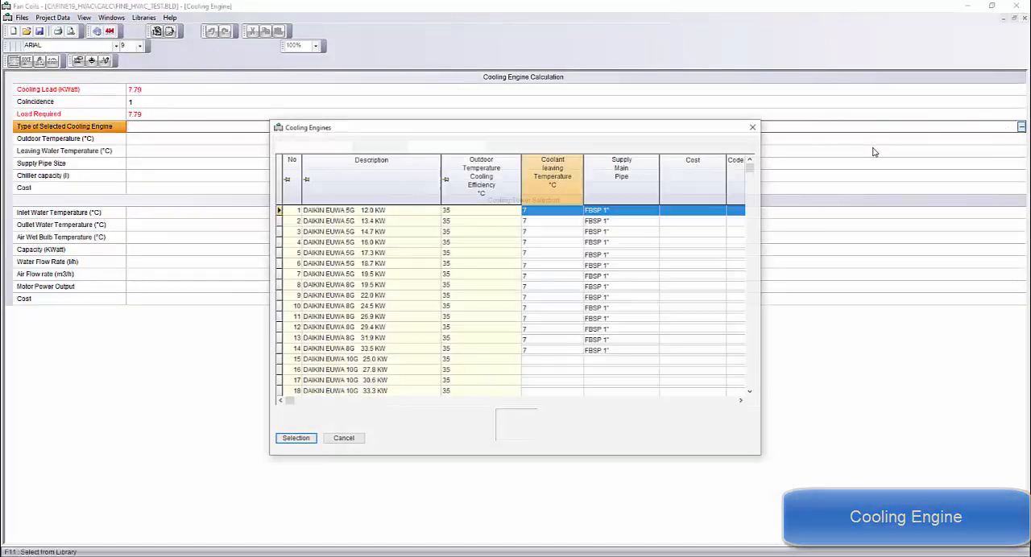
{"action": "left_click", "coordinate": [318, 150]}
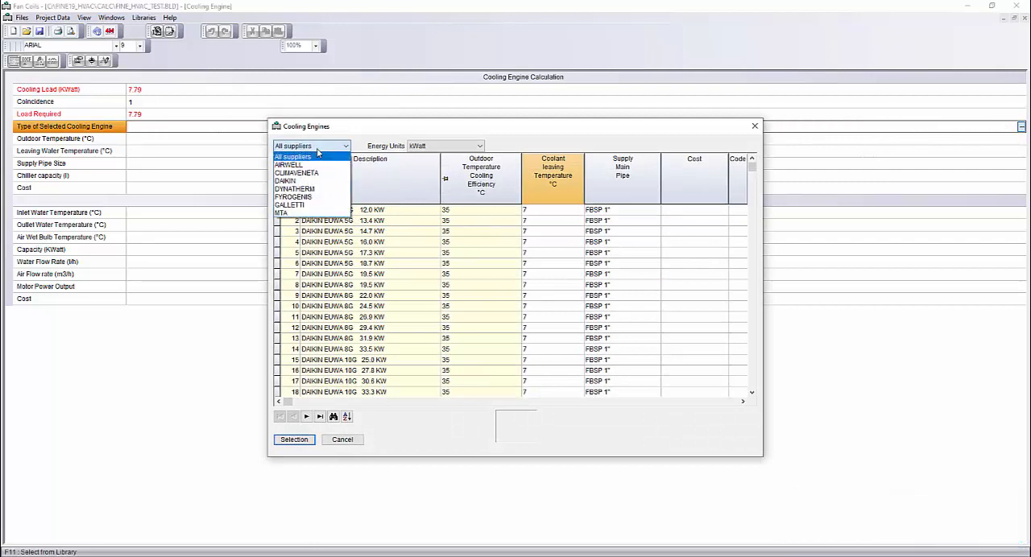
{"action": "left_click", "coordinate": [302, 182]}
{"action": "left_click", "coordinate": [326, 210]}
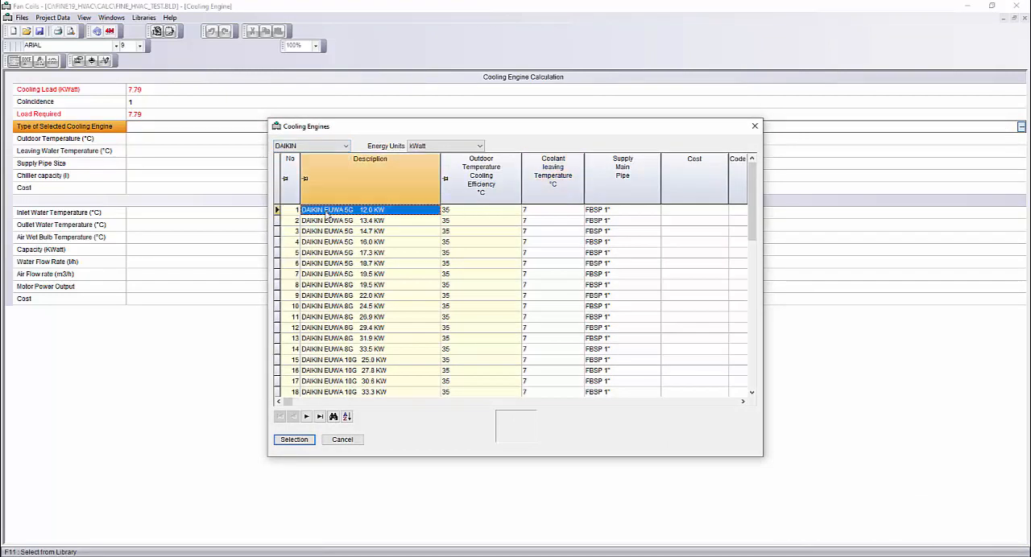
{"action": "left_click", "coordinate": [294, 440]}
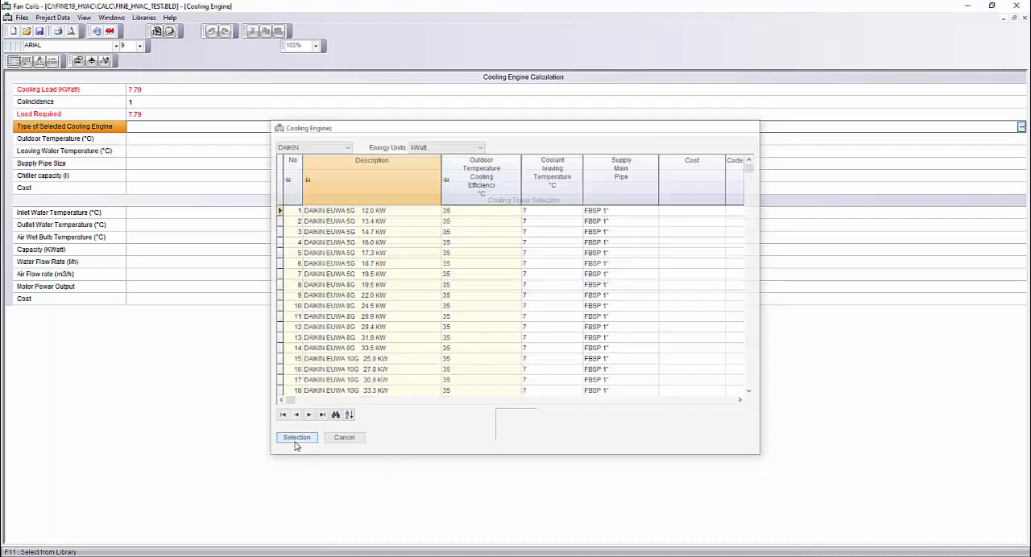
{"action": "left_click", "coordinate": [148, 215]}
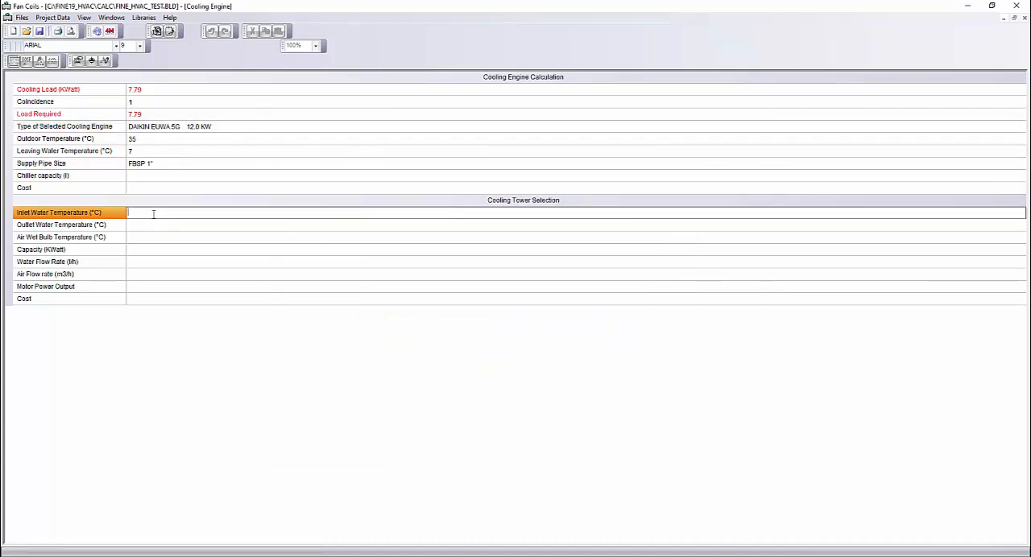
In the circulator calculation, select the GRUNDFOS UPS 32-55 200 pump by the Hydraulic Solution Method and examine its duty curves
{"action": "left_click", "coordinate": [111, 18]}
{"action": "left_click", "coordinate": [161, 135]}
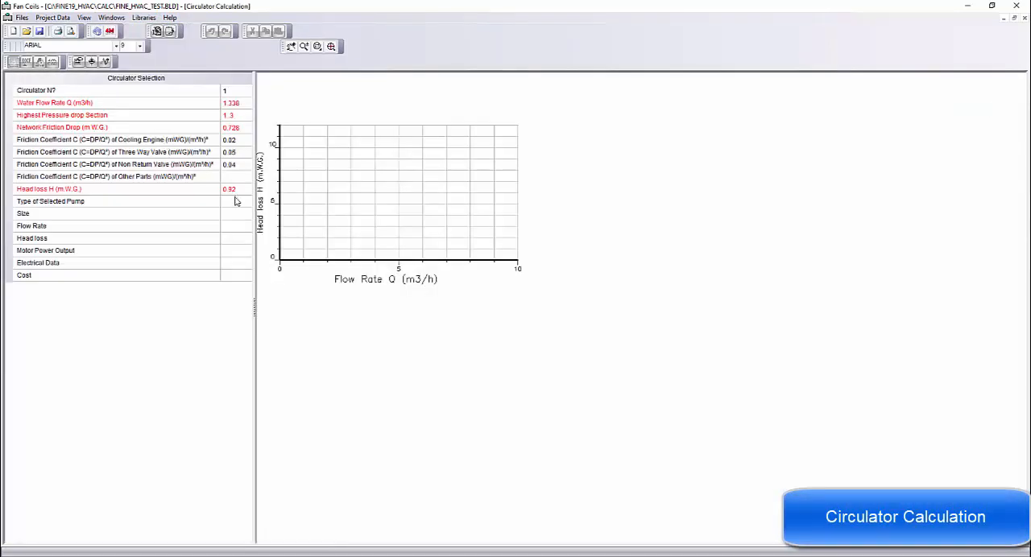
{"action": "left_click", "coordinate": [236, 201]}
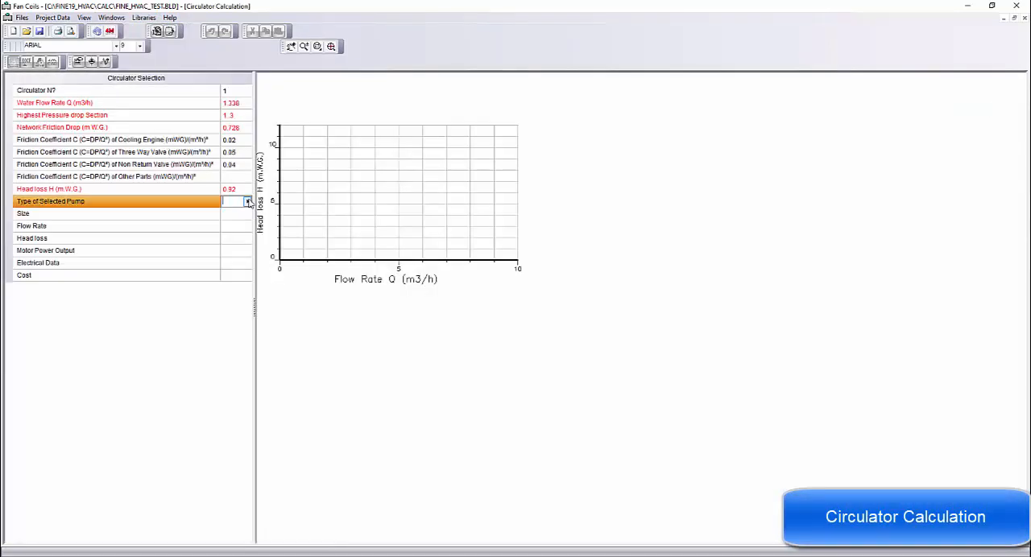
{"action": "left_click", "coordinate": [248, 202]}
{"action": "left_click", "coordinate": [362, 225]}
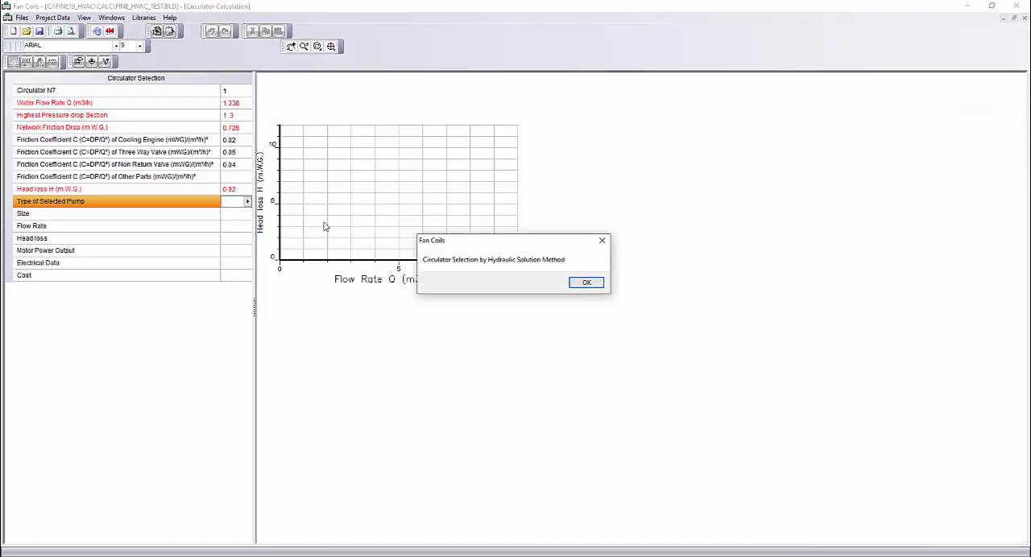
{"action": "left_click", "coordinate": [585, 282]}
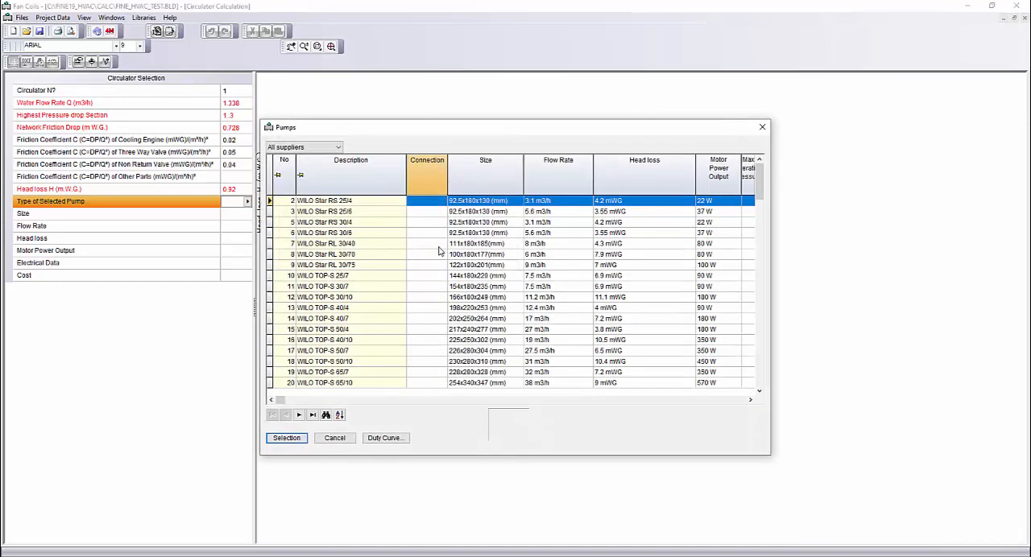
{"action": "left_click", "coordinate": [304, 147]}
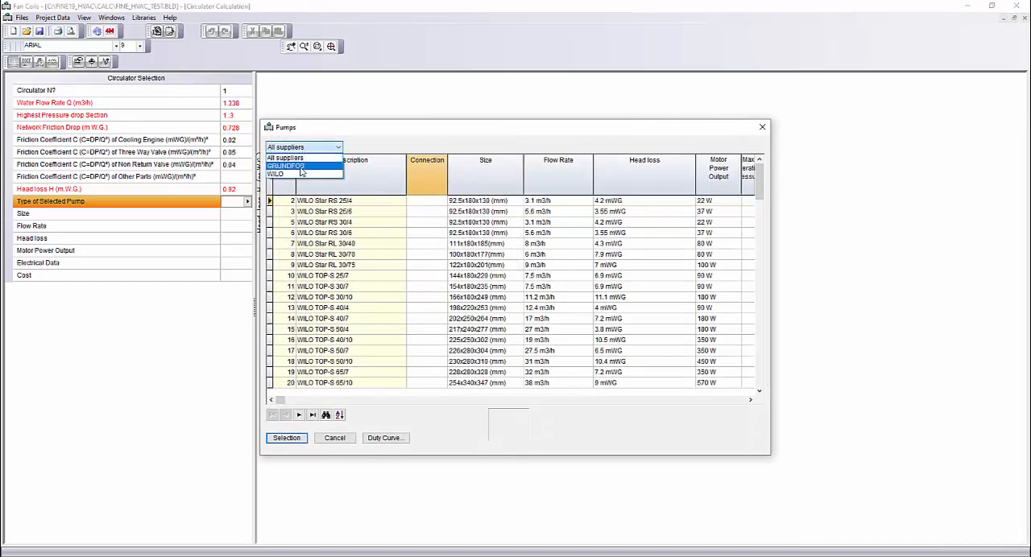
{"action": "left_click", "coordinate": [304, 166]}
{"action": "left_click", "coordinate": [329, 202]}
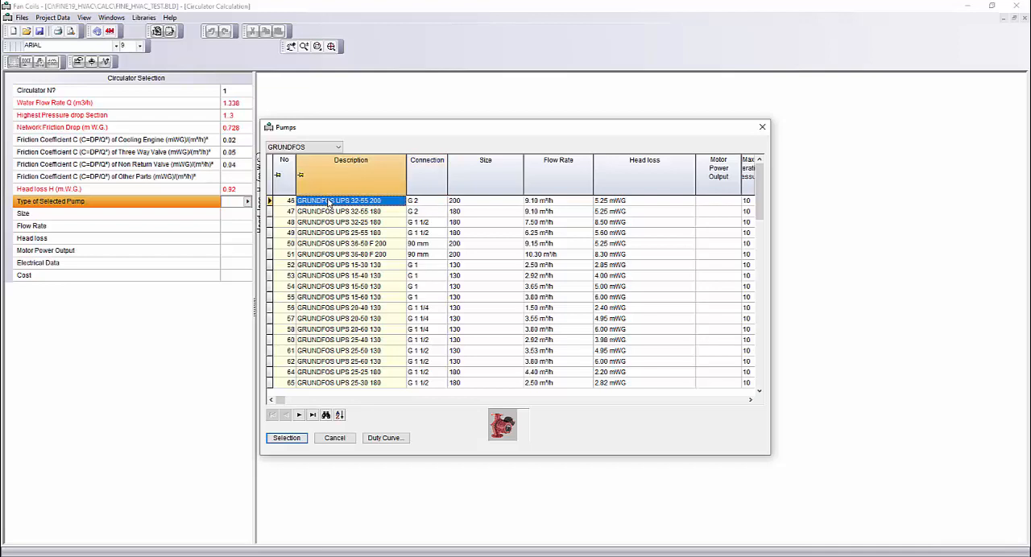
{"action": "left_click", "coordinate": [303, 441]}
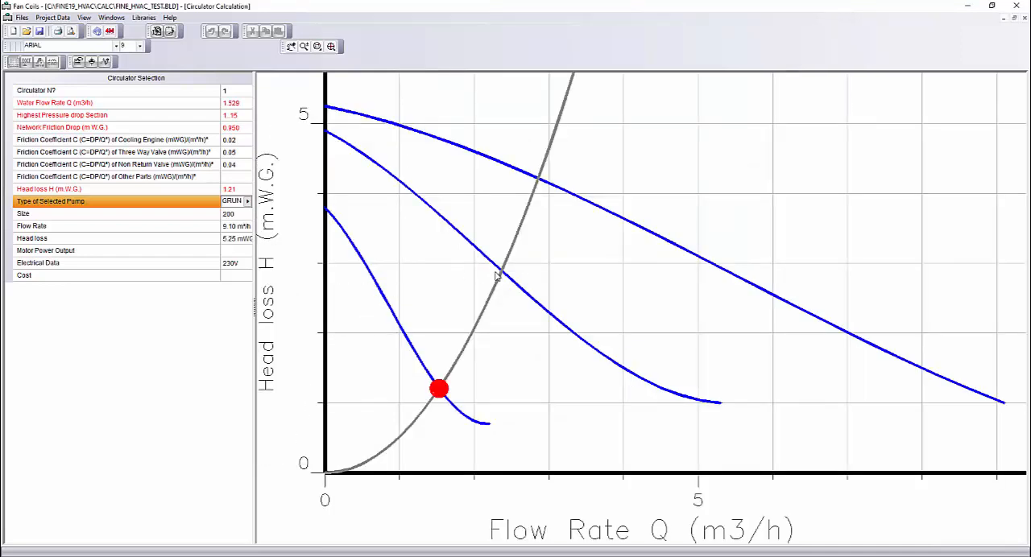
{"action": "left_click_drag", "start_coordinate": [467, 274], "coordinate": [444, 276]}
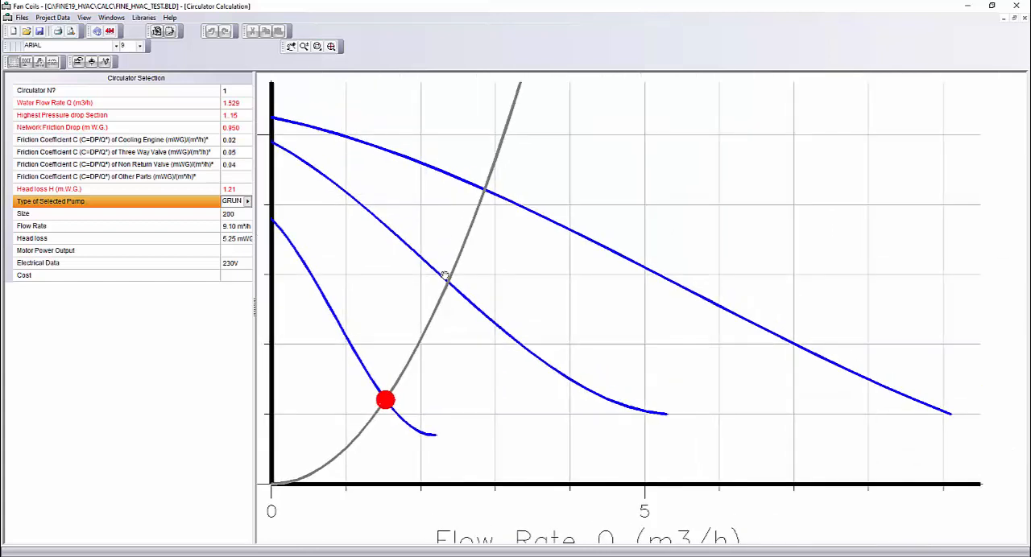
Show the expansion tank calculations and select the REFLEX 12 N from the library as the closed expansion tank
{"action": "left_click", "coordinate": [113, 18]}
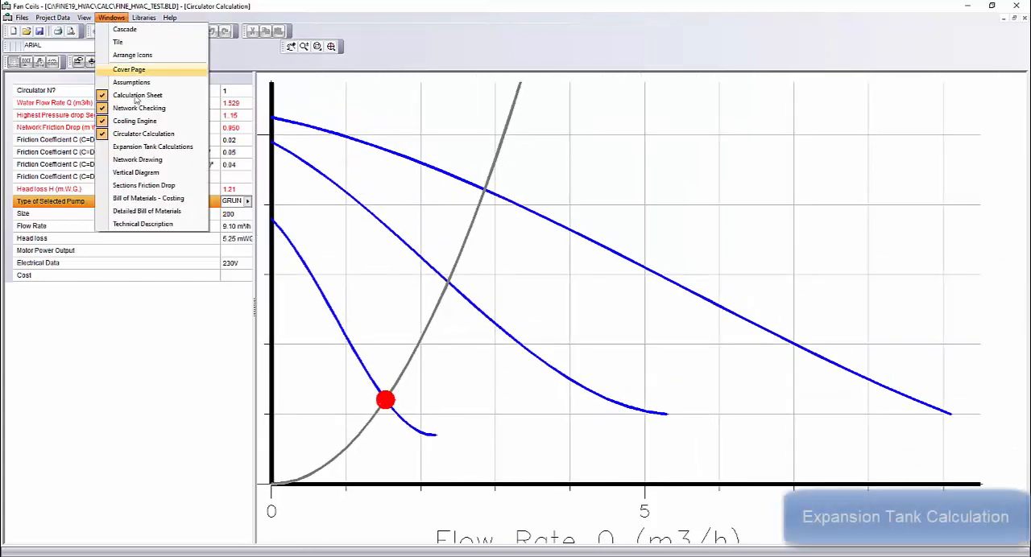
{"action": "left_click", "coordinate": [149, 146]}
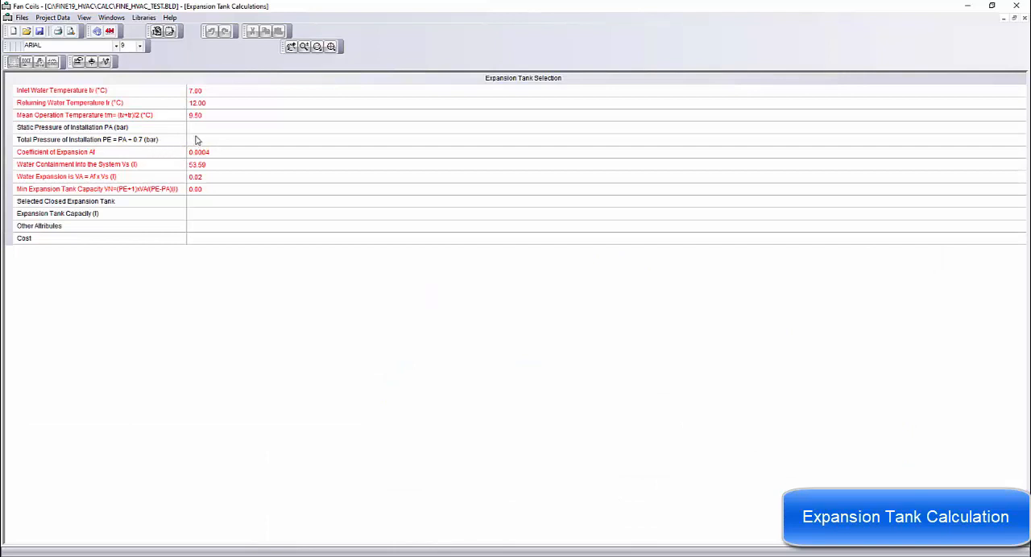
{"action": "left_click", "coordinate": [207, 128]}
{"action": "left_click", "coordinate": [208, 140]}
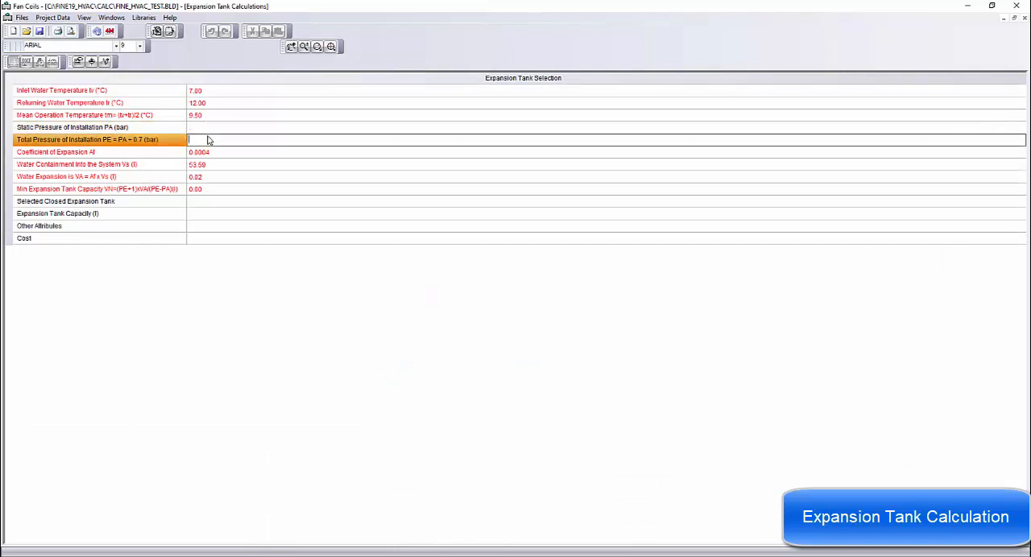
{"action": "left_click", "coordinate": [211, 202]}
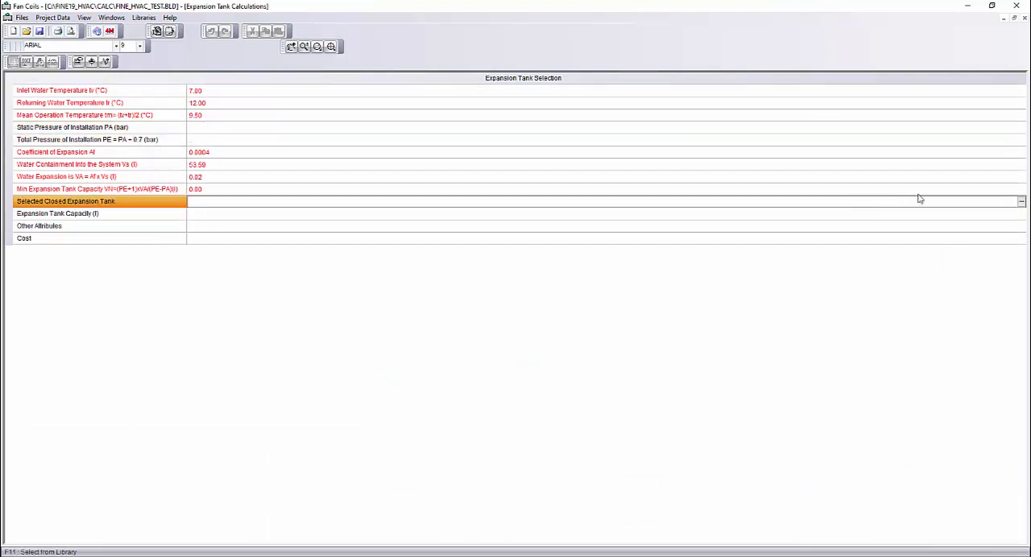
{"action": "key", "text": "F11"}
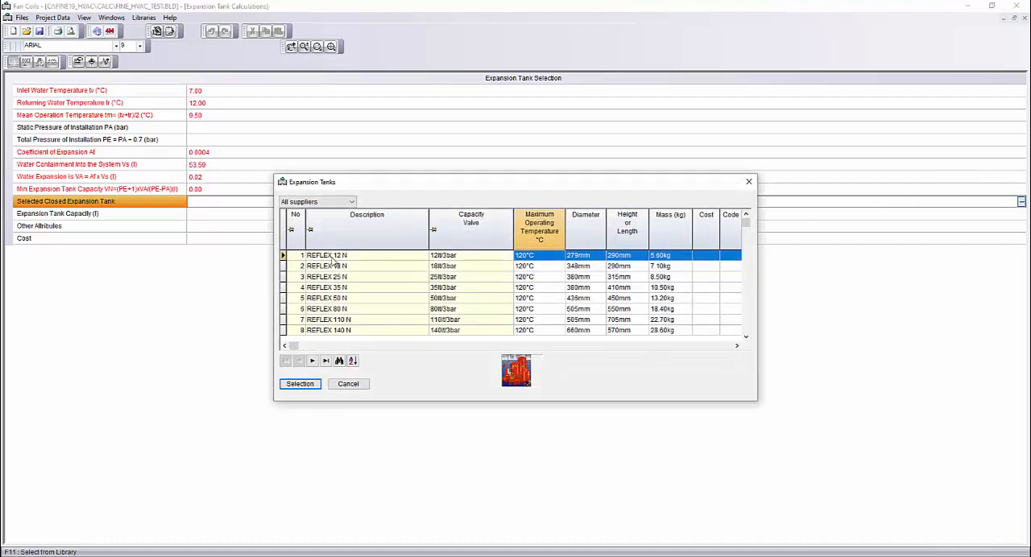
{"action": "left_click", "coordinate": [300, 384]}
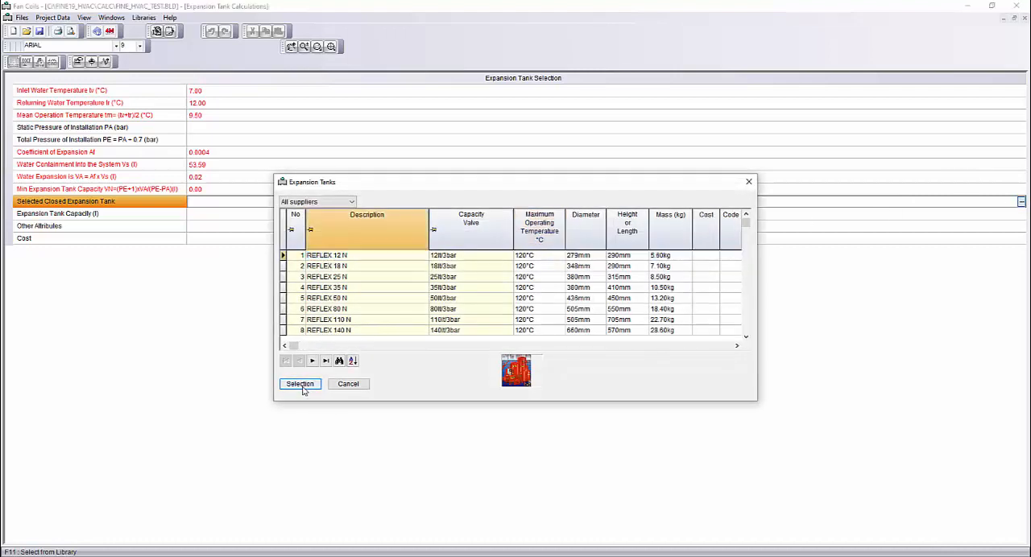
{"action": "left_click", "coordinate": [205, 228]}
{"action": "left_click", "coordinate": [205, 238]}
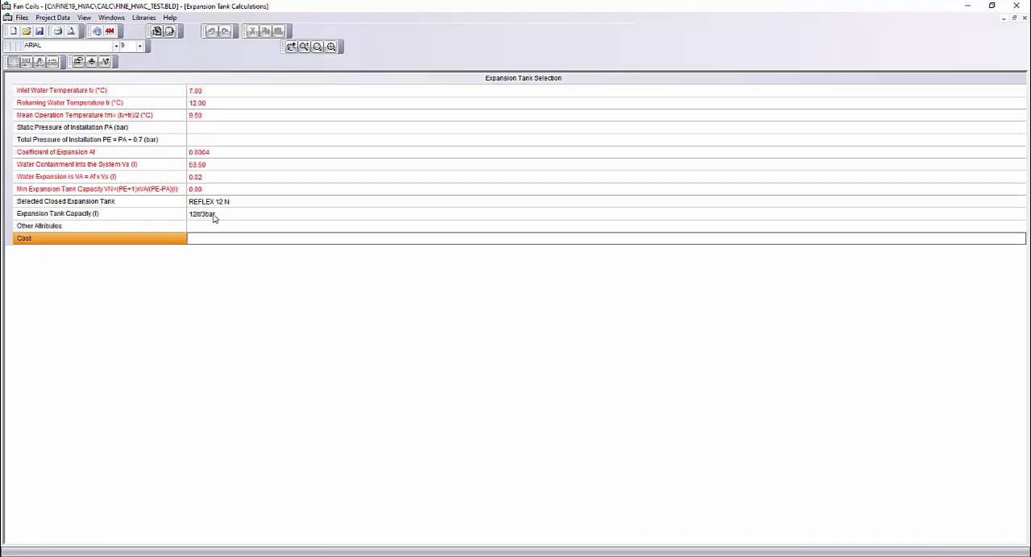
Show the sections friction drop report to examine the pressure drop of each section
{"action": "left_click", "coordinate": [111, 18]}
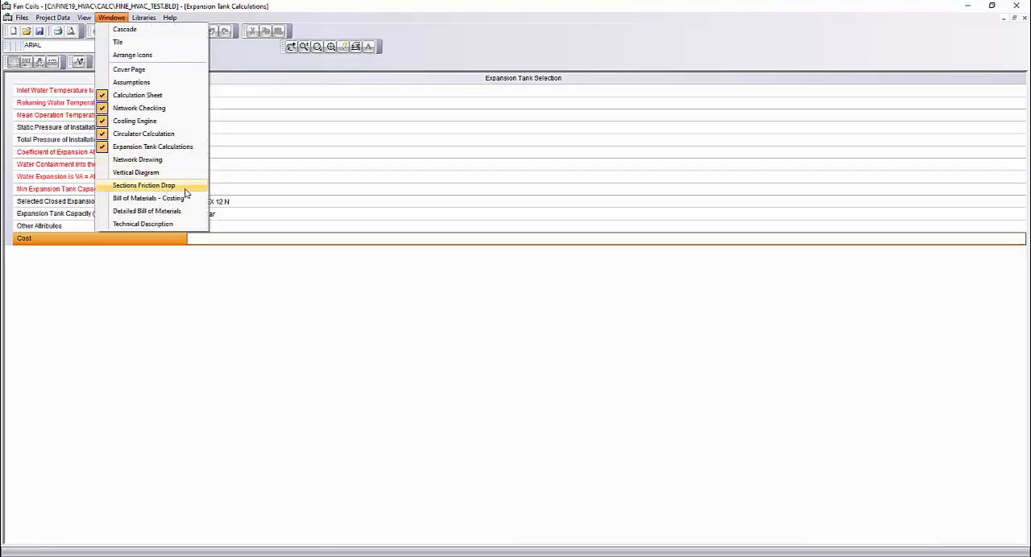
{"action": "left_click", "coordinate": [185, 189]}
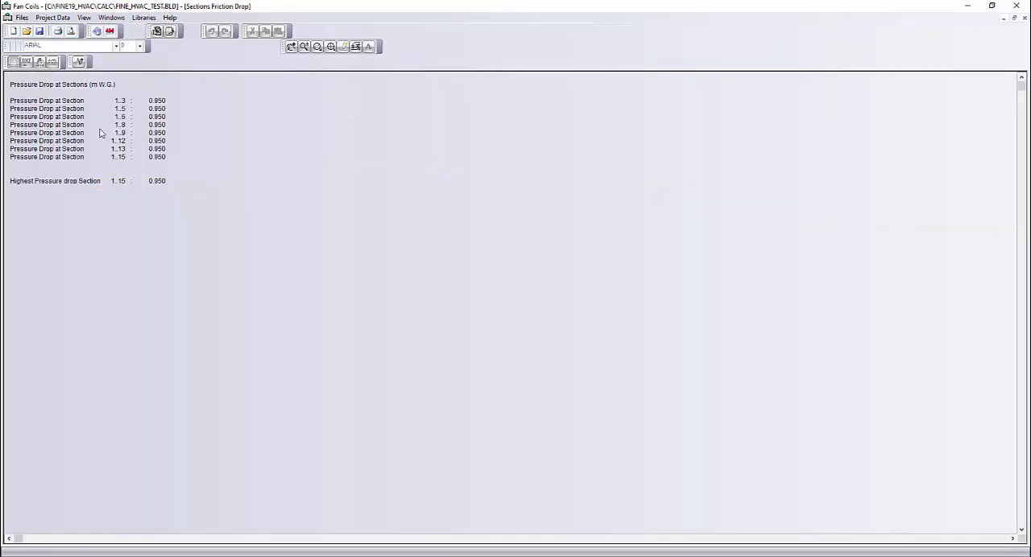
Show the Bill of Materials - Costing and the Detailed Bill of Materials to examine the pipe, fitting and equipment quantities
{"action": "left_click", "coordinate": [111, 18]}
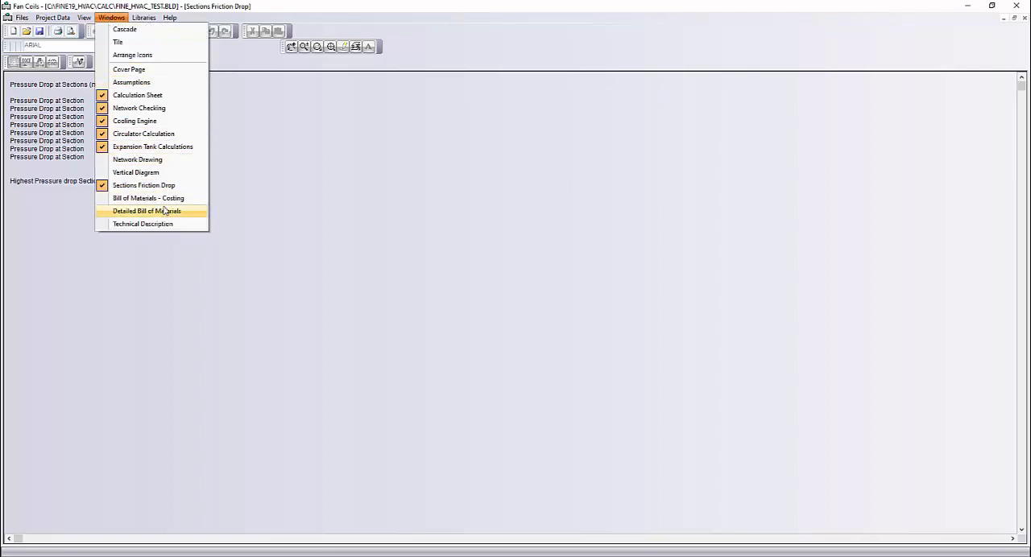
{"action": "left_click", "coordinate": [165, 199]}
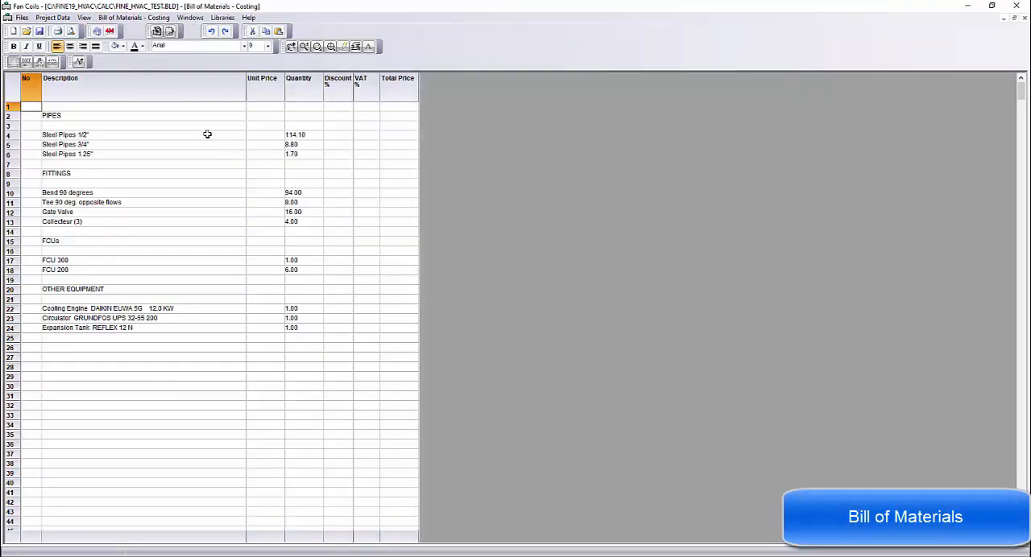
{"action": "left_click", "coordinate": [190, 18]}
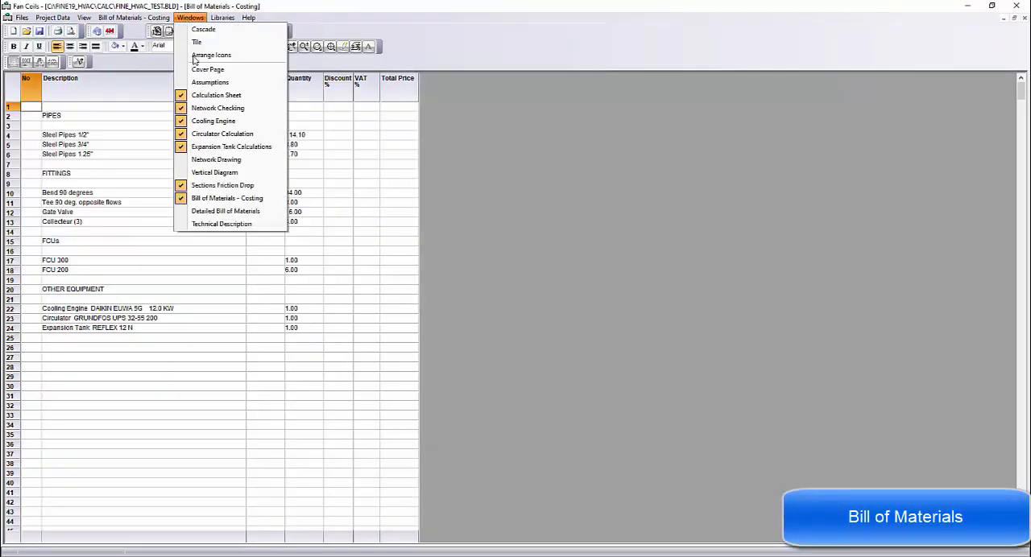
{"action": "left_click", "coordinate": [223, 212]}
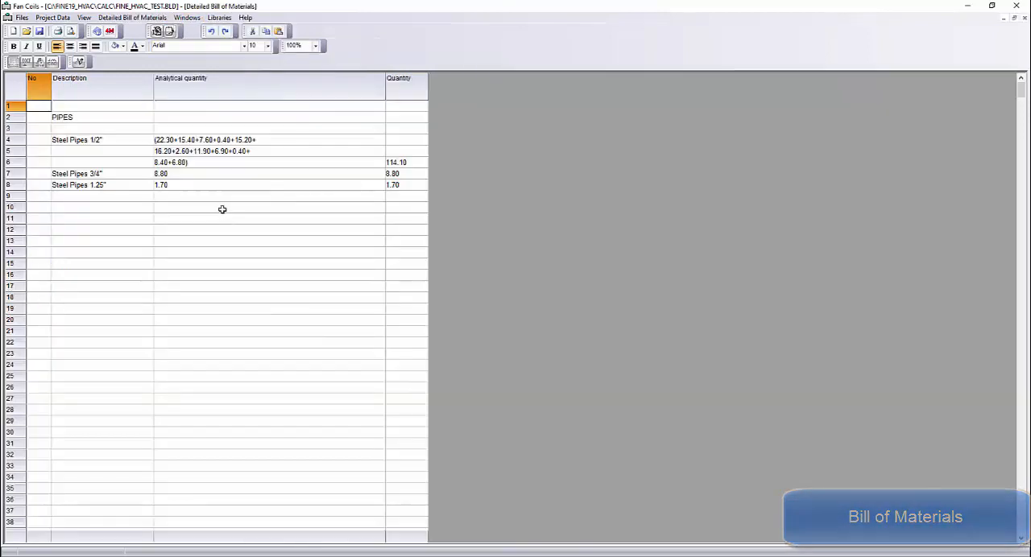
Show the Technical Description and read through the technical report of the fan coil units cooling installation
{"action": "left_click", "coordinate": [190, 17]}
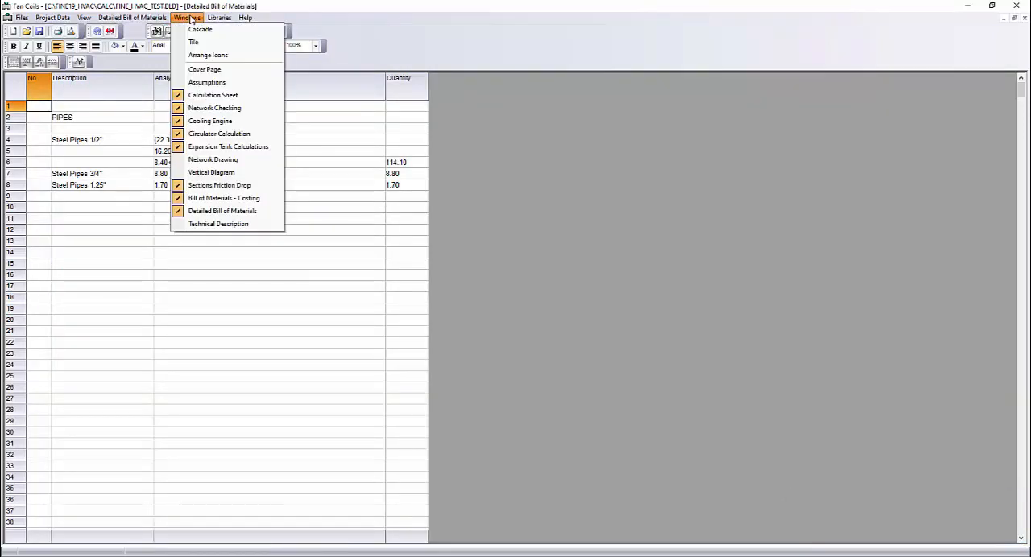
{"action": "left_click", "coordinate": [236, 229]}
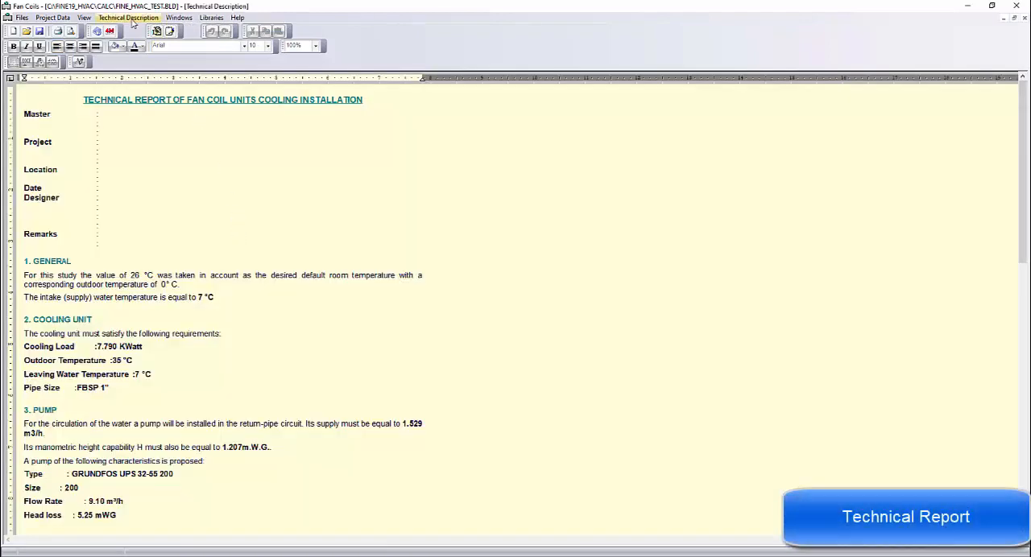
{"action": "left_click", "coordinate": [133, 23]}
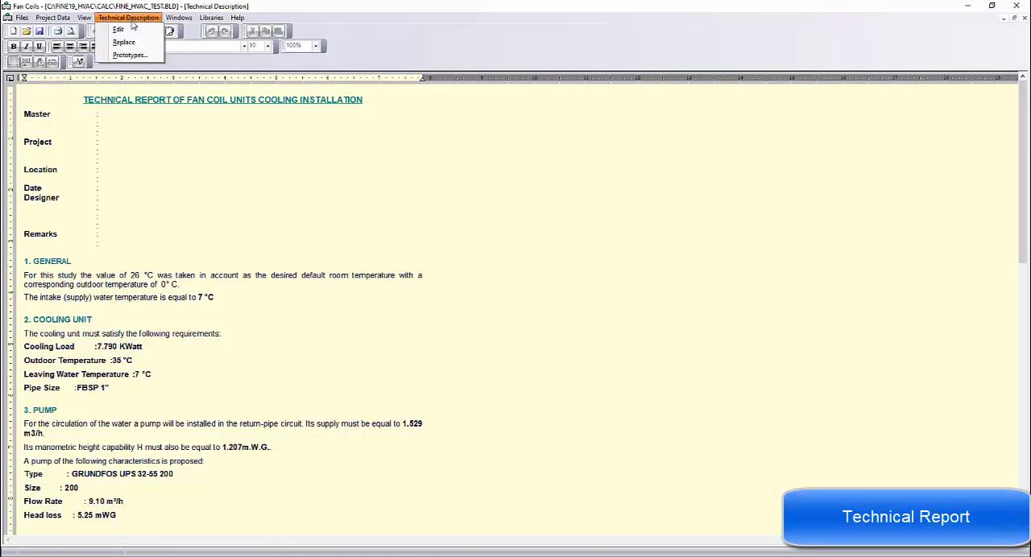
{"action": "left_click", "coordinate": [143, 53]}
{"action": "left_click", "coordinate": [273, 196]}
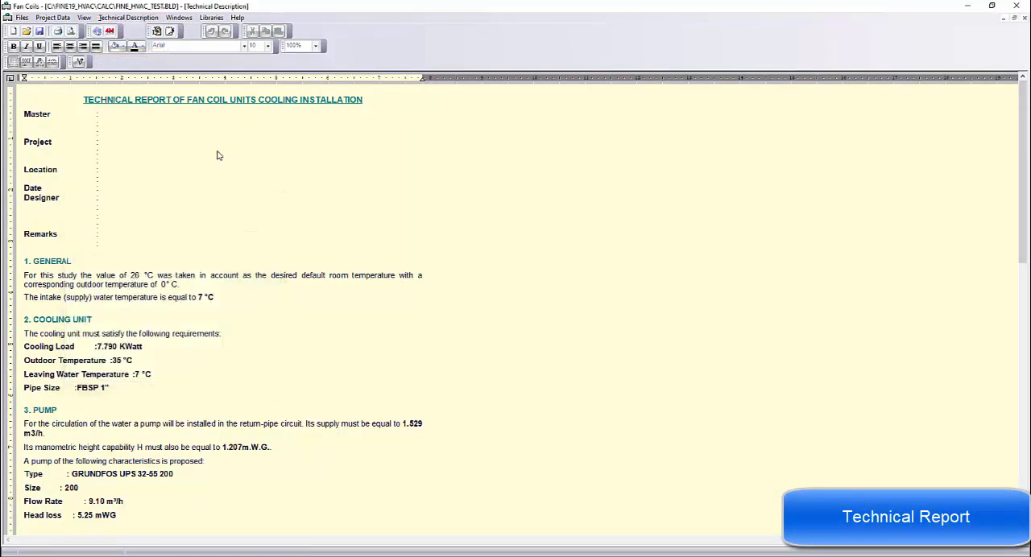
{"action": "scroll", "coordinate": [194, 134], "scroll_direction": "down", "scroll_amount": 9}
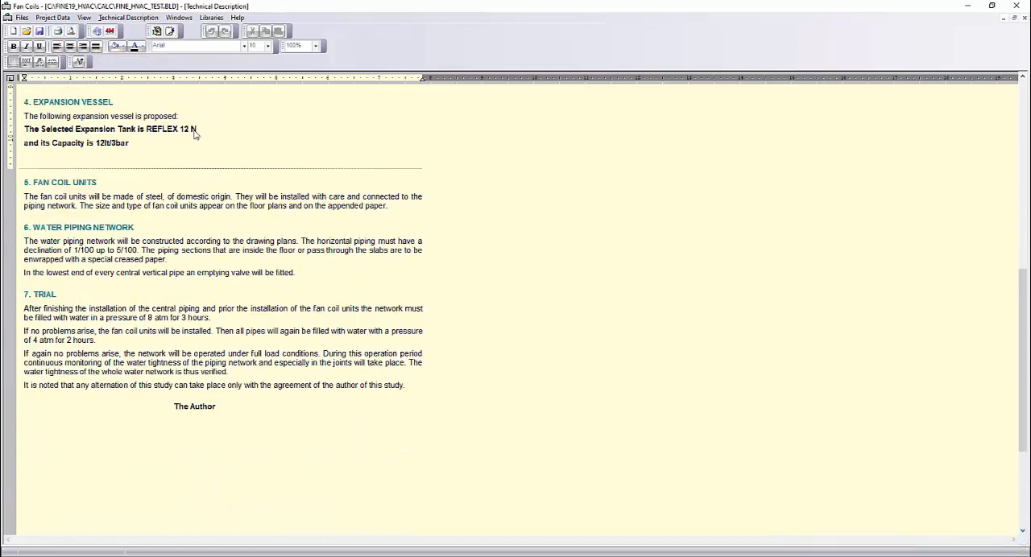
{"action": "scroll", "coordinate": [194, 135], "scroll_direction": "up", "scroll_amount": 6}
{"action": "scroll", "coordinate": [193, 135], "scroll_direction": "up", "scroll_amount": 3}
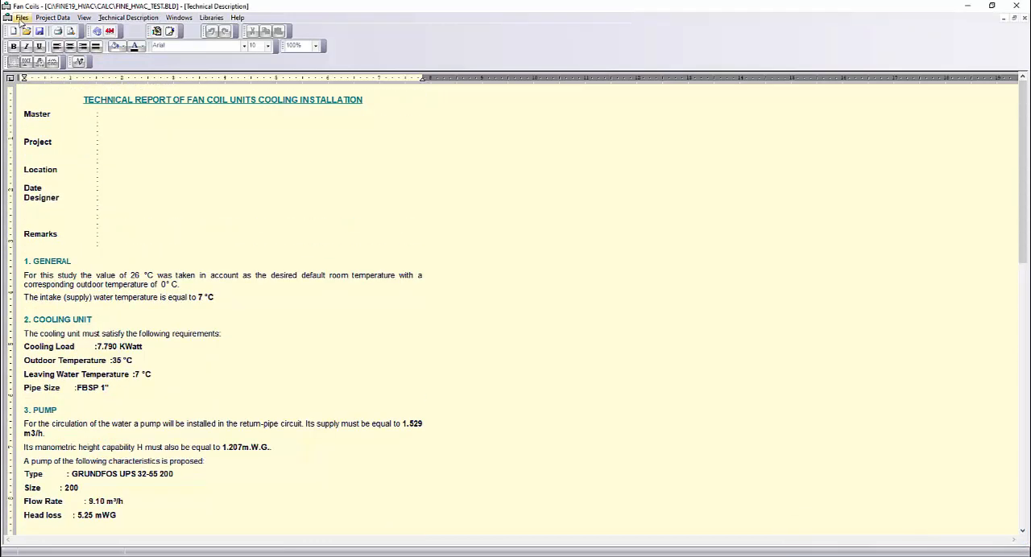
Exclude the Vertical Diagram and Network Drawing from the printing contents
{"action": "left_click", "coordinate": [21, 18]}
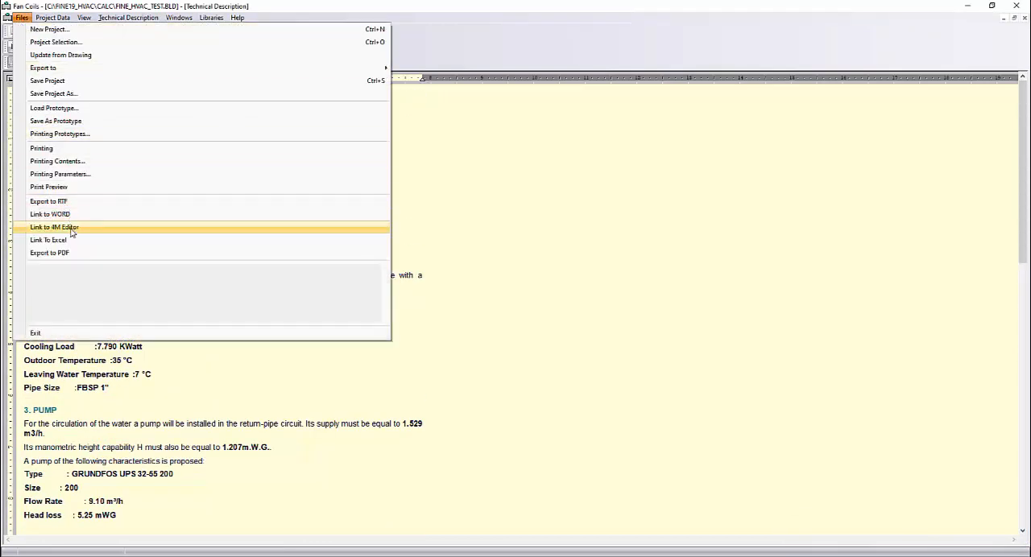
{"action": "left_click", "coordinate": [63, 163]}
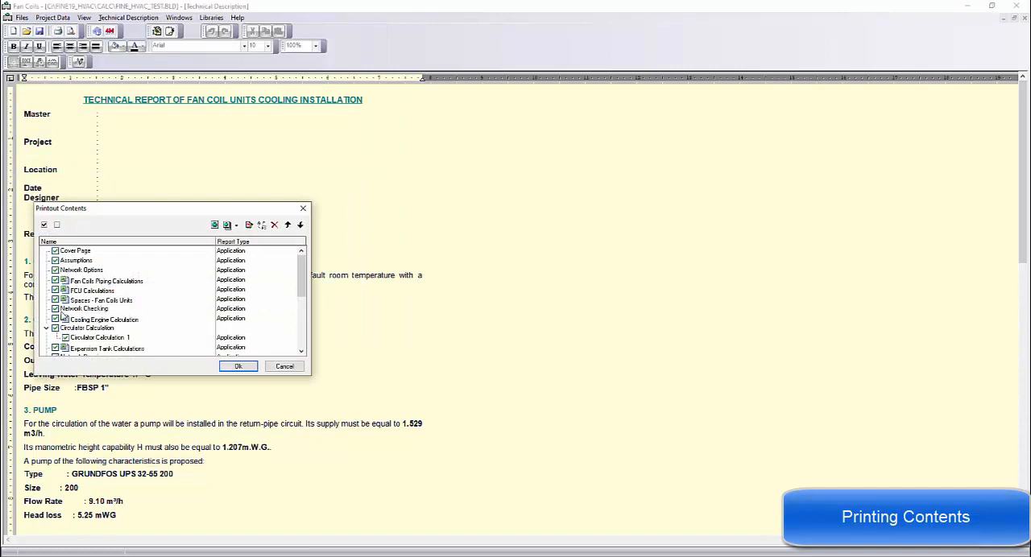
{"action": "scroll", "coordinate": [65, 311], "scroll_direction": "down", "scroll_amount": 1}
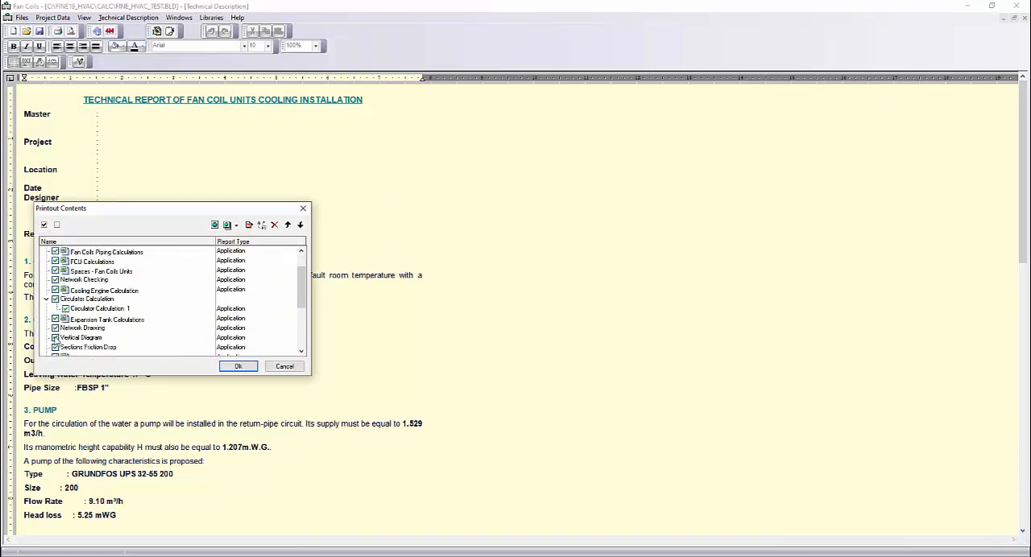
{"action": "left_click", "coordinate": [55, 337]}
{"action": "left_click", "coordinate": [55, 328]}
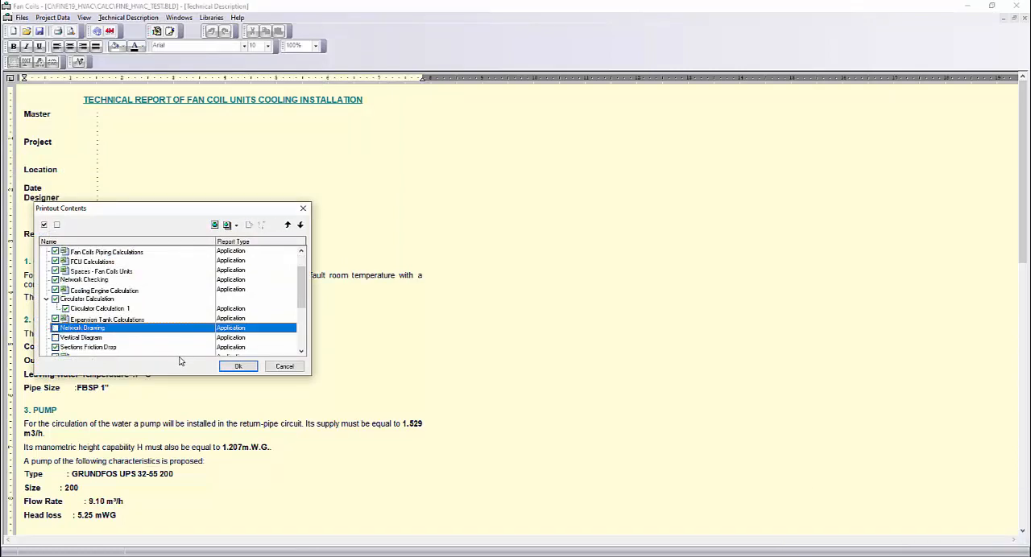
{"action": "scroll", "coordinate": [175, 348], "scroll_direction": "down", "scroll_amount": 3}
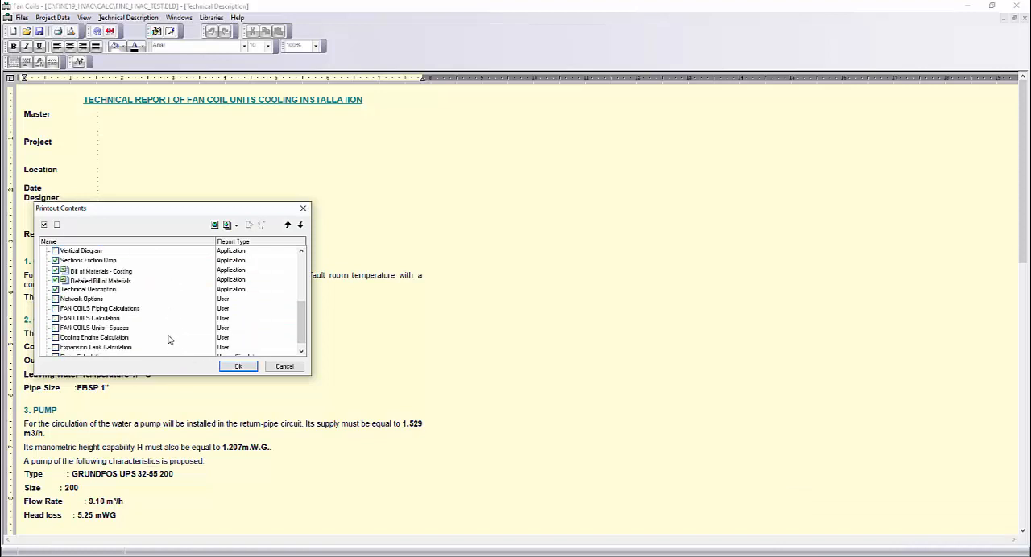
{"action": "left_click", "coordinate": [232, 367]}
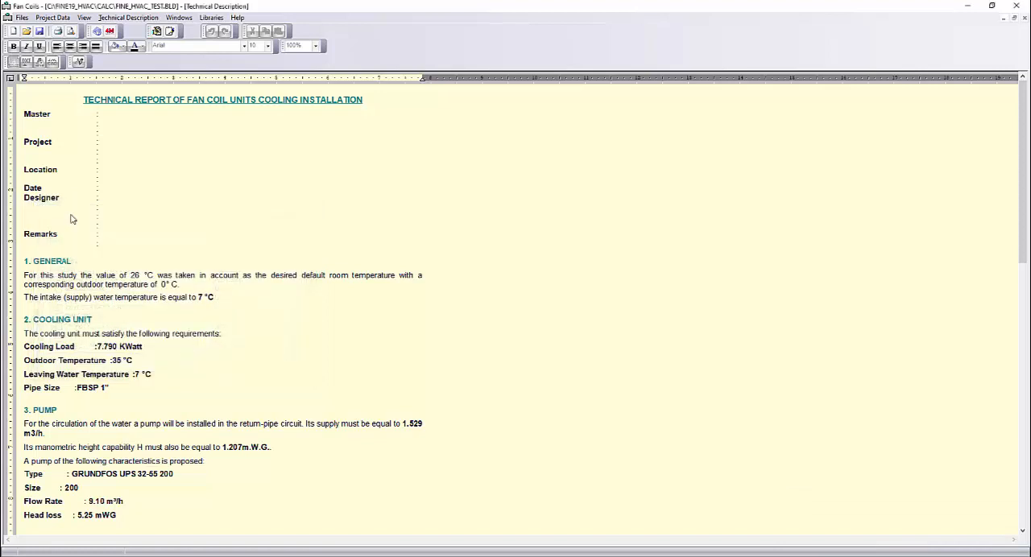
Link the printouts to Word, review the generated fan coils report through the bill of materials, and close the document
{"action": "left_click", "coordinate": [22, 17]}
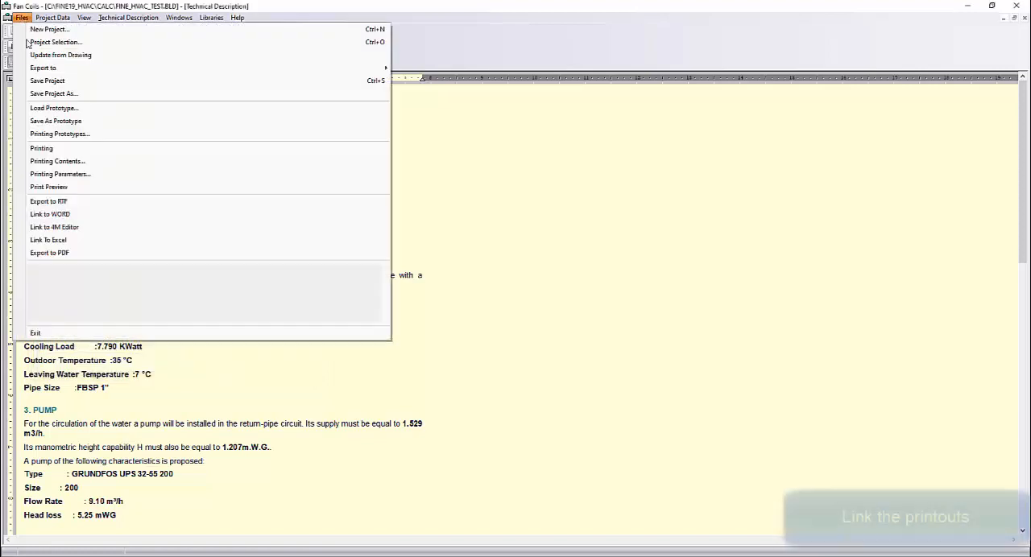
{"action": "left_click", "coordinate": [72, 216]}
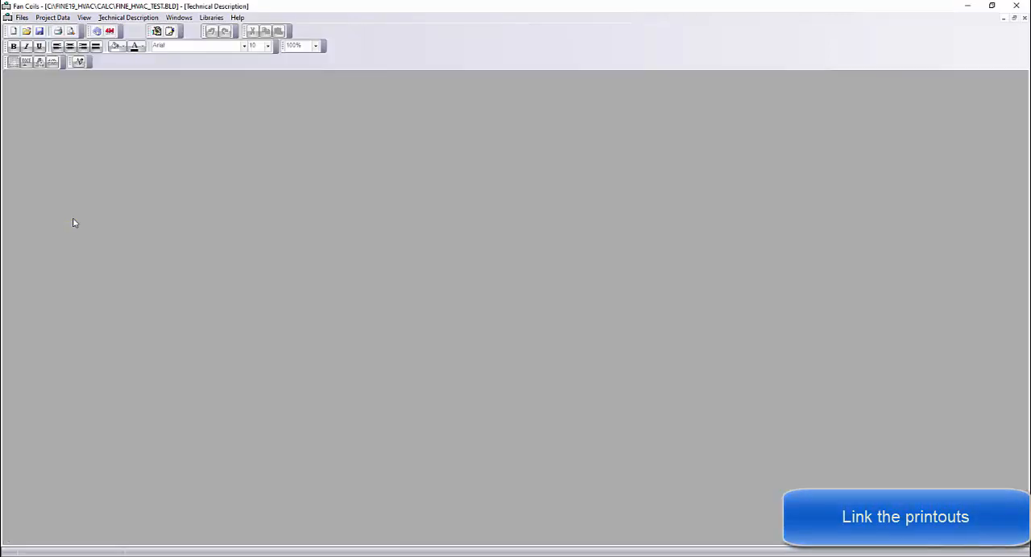
{"action": "scroll", "coordinate": [389, 308], "scroll_direction": "down", "scroll_amount": 6}
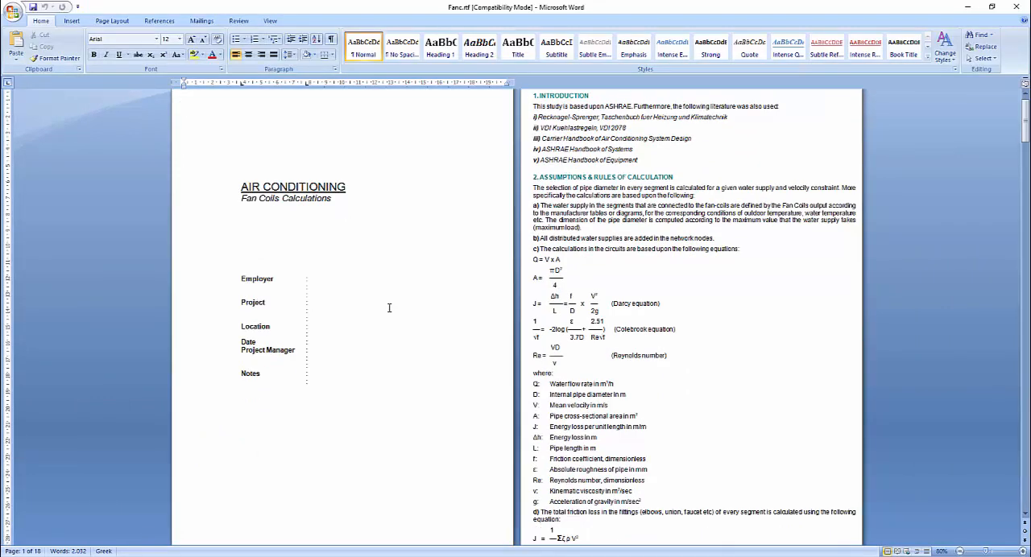
{"action": "left_click_drag", "start_coordinate": [1025, 158], "coordinate": [1006, 424]}
{"action": "scroll", "coordinate": [672, 339], "scroll_direction": "down", "scroll_amount": 3}
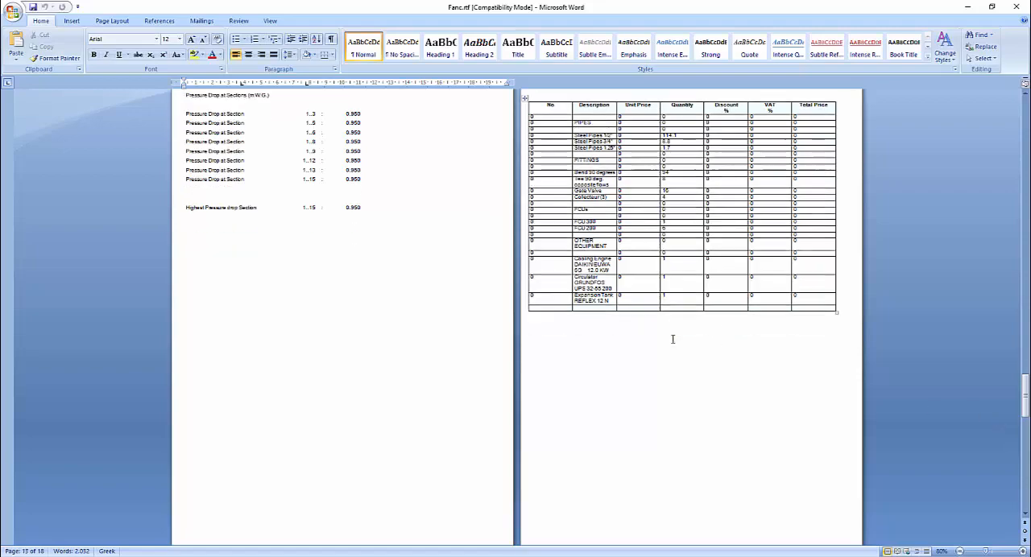
{"action": "left_click", "coordinate": [1016, 7]}
Save the fan coils project and export it to the Two Pipes System, agreeing to create the two pipes system files
{"action": "left_click", "coordinate": [21, 18]}
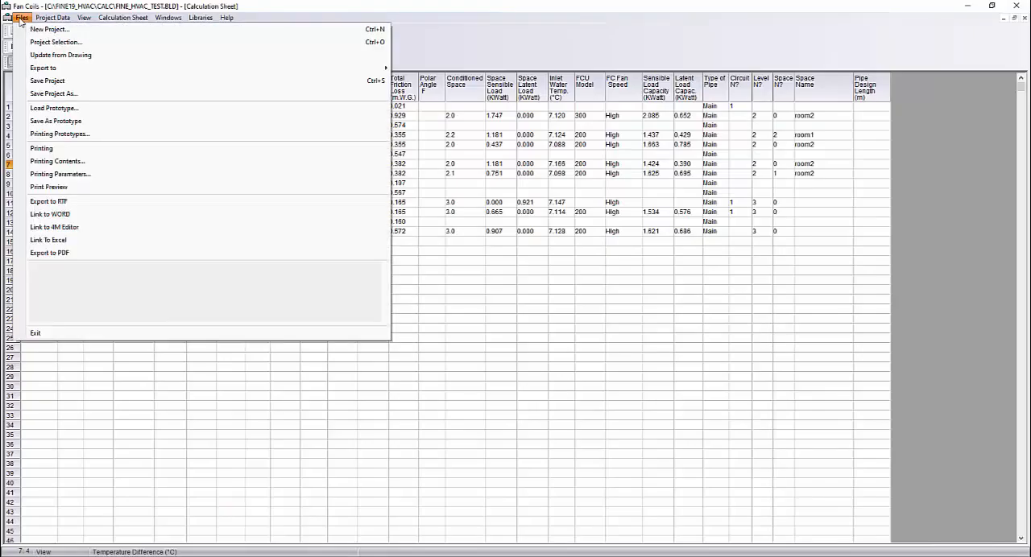
{"action": "left_click", "coordinate": [62, 82]}
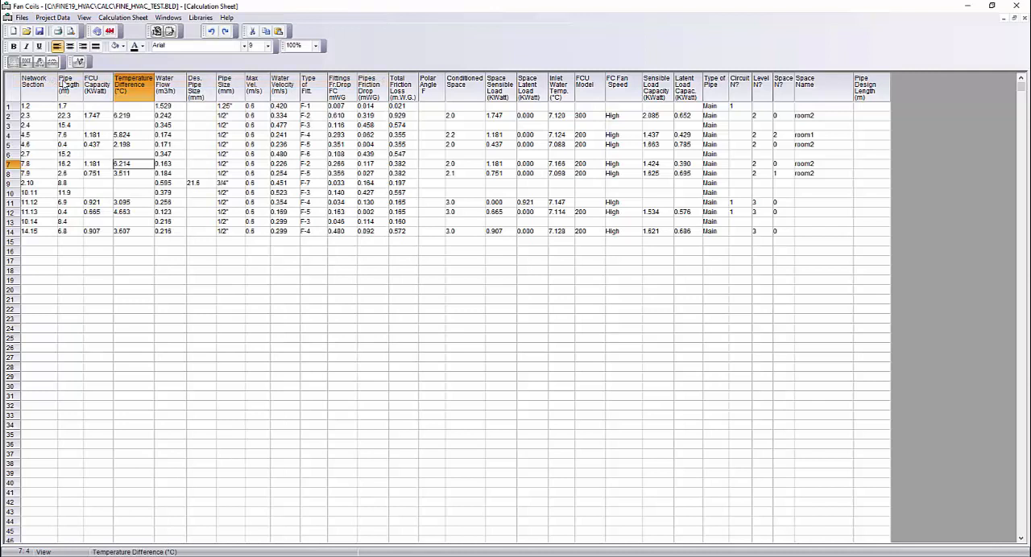
{"action": "left_click", "coordinate": [21, 18]}
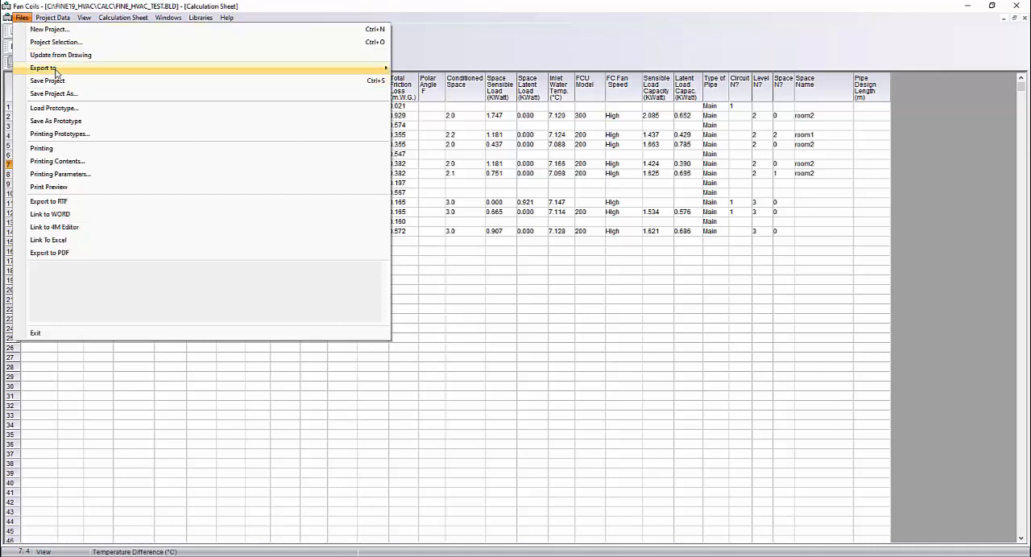
{"action": "mouse_move", "coordinate": [179, 71]}
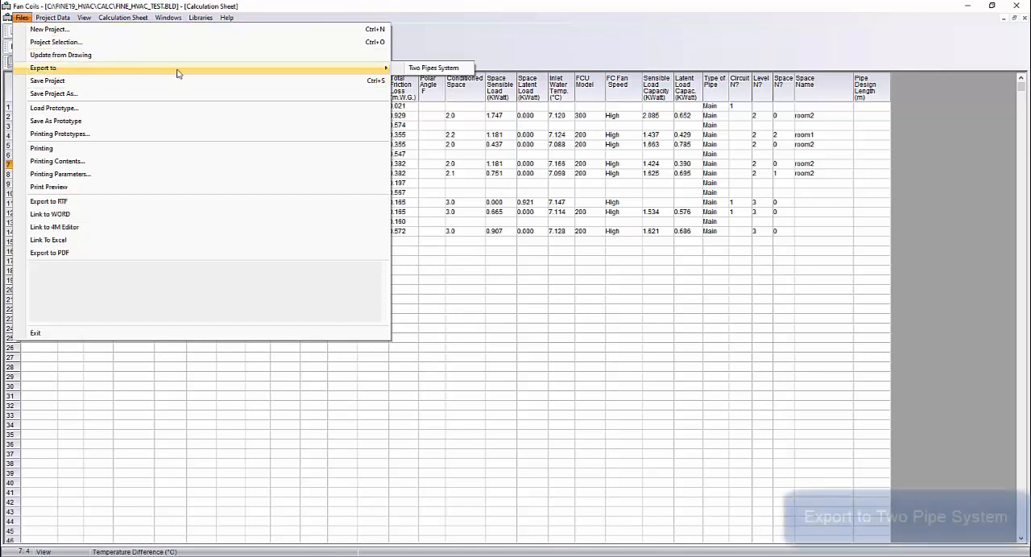
{"action": "left_click", "coordinate": [441, 69]}
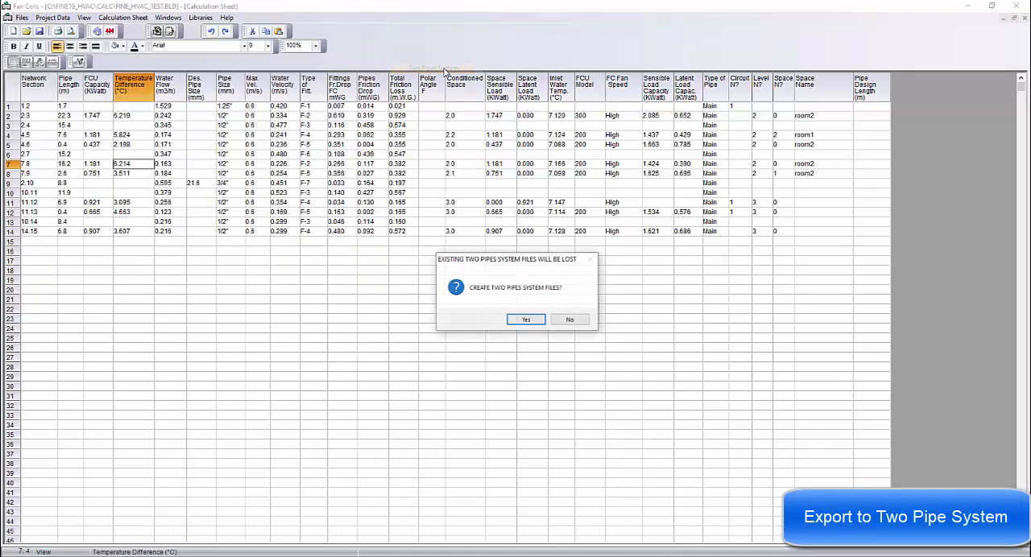
{"action": "left_click", "coordinate": [524, 320]}
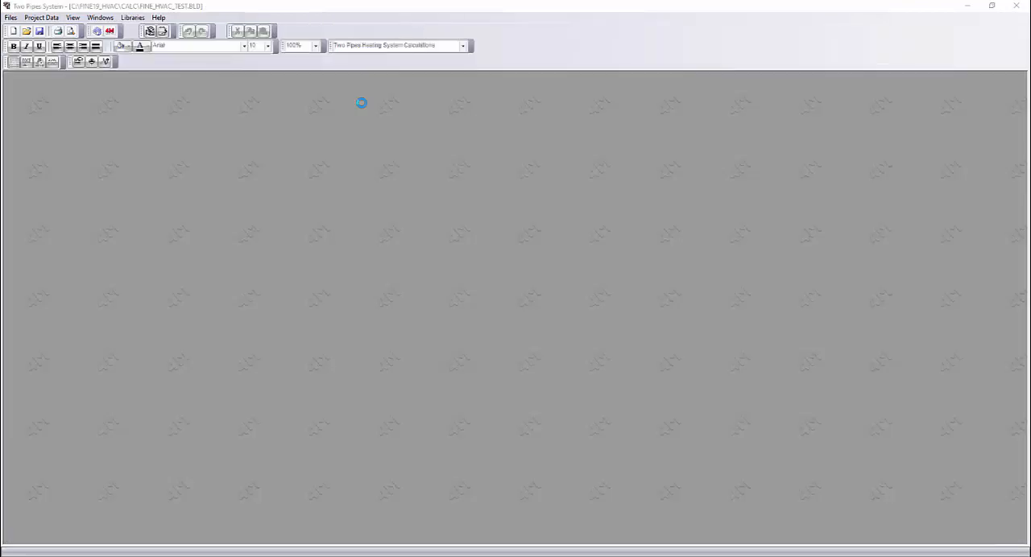
Examine the pipe sizes of all network sections in the Two Pipes System calculation sheet, and close the program saving the project changes
{"action": "left_click", "coordinate": [102, 18]}
{"action": "left_click", "coordinate": [125, 95]}
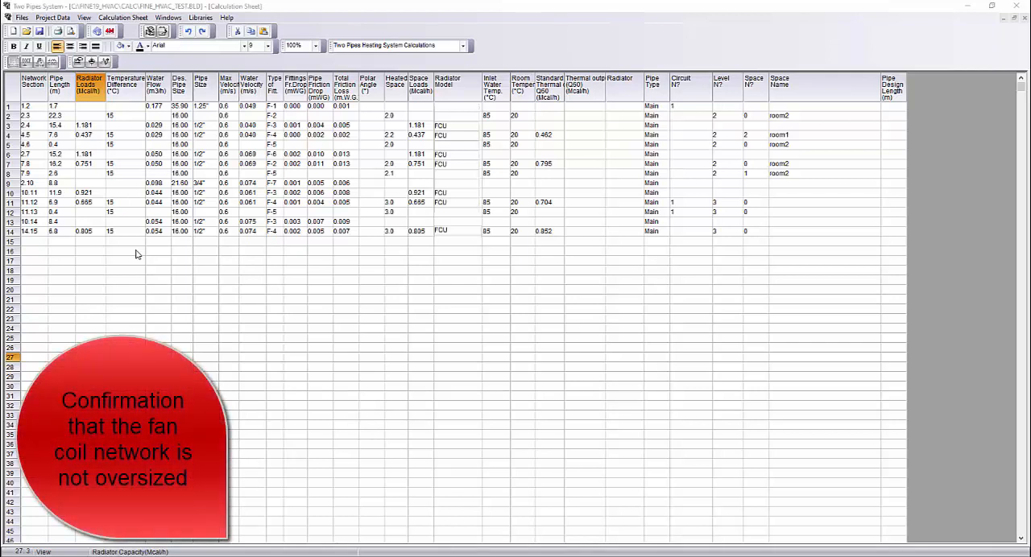
{"action": "right_click", "coordinate": [136, 251]}
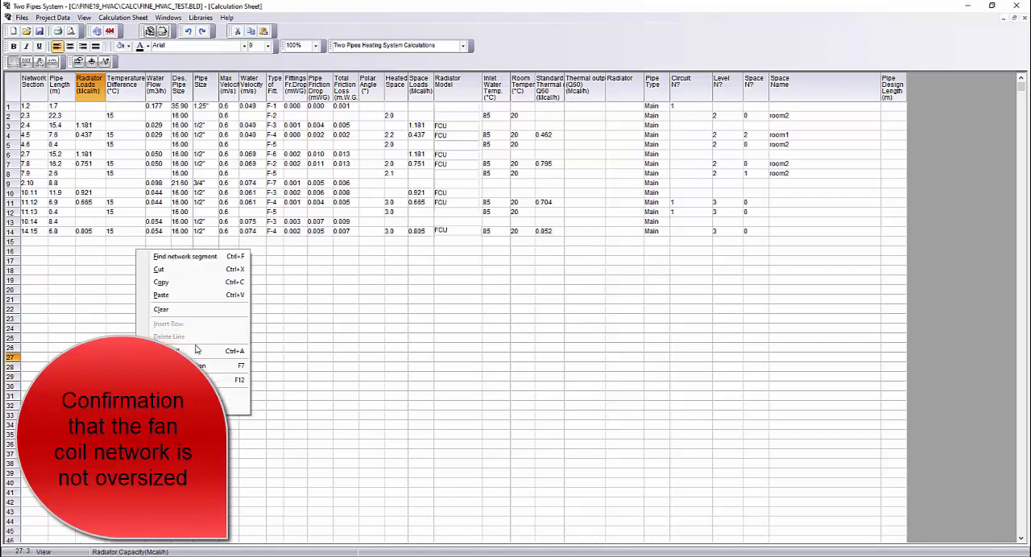
{"action": "left_click", "coordinate": [271, 337]}
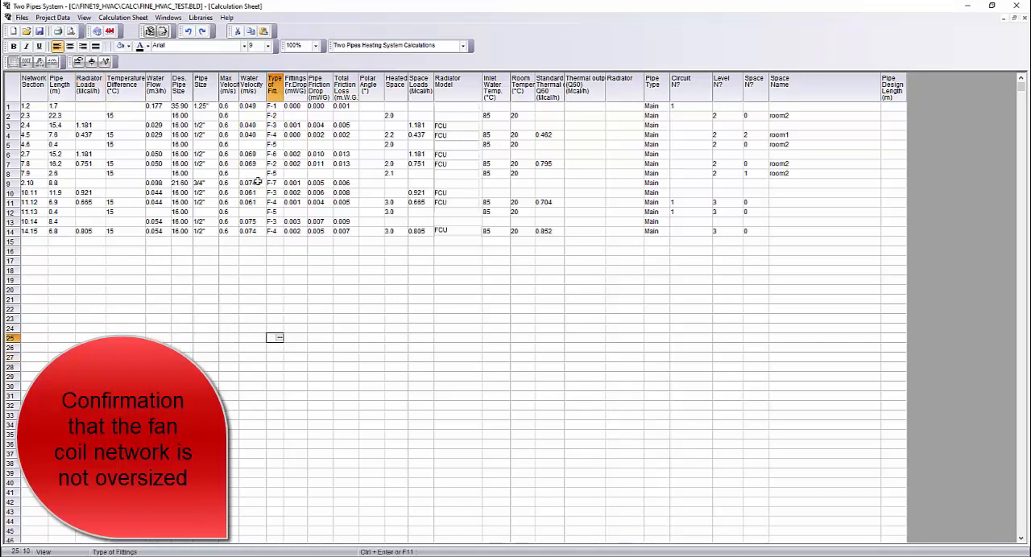
{"action": "left_click_drag", "start_coordinate": [282, 89], "coordinate": [302, 88]}
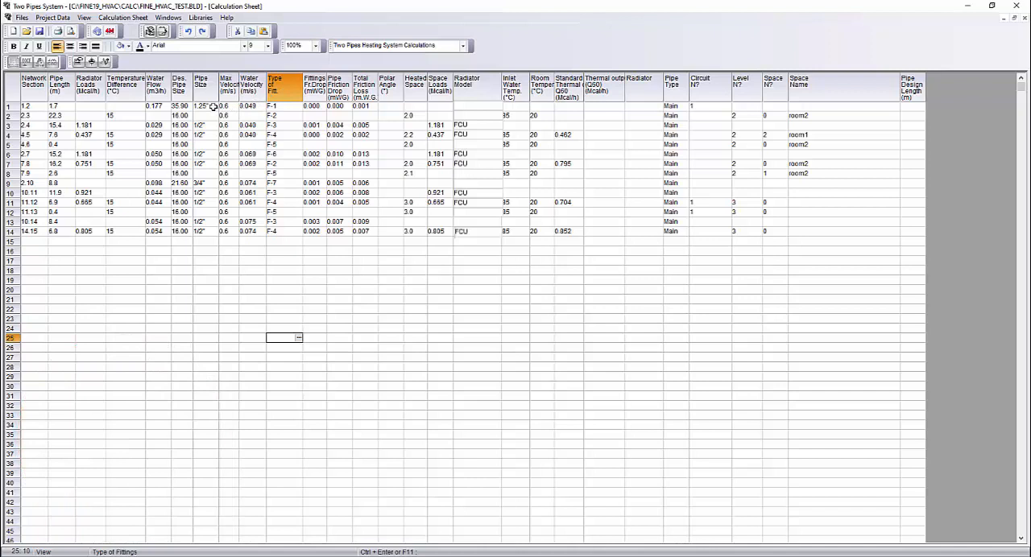
{"action": "left_click_drag", "start_coordinate": [213, 107], "coordinate": [211, 232]}
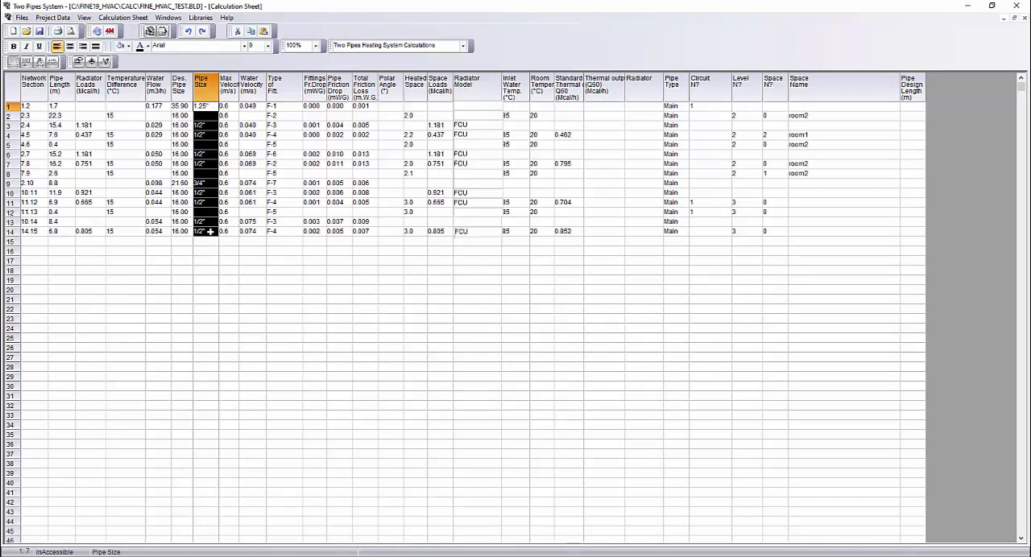
{"action": "left_click", "coordinate": [412, 289]}
{"action": "left_click", "coordinate": [1016, 6]}
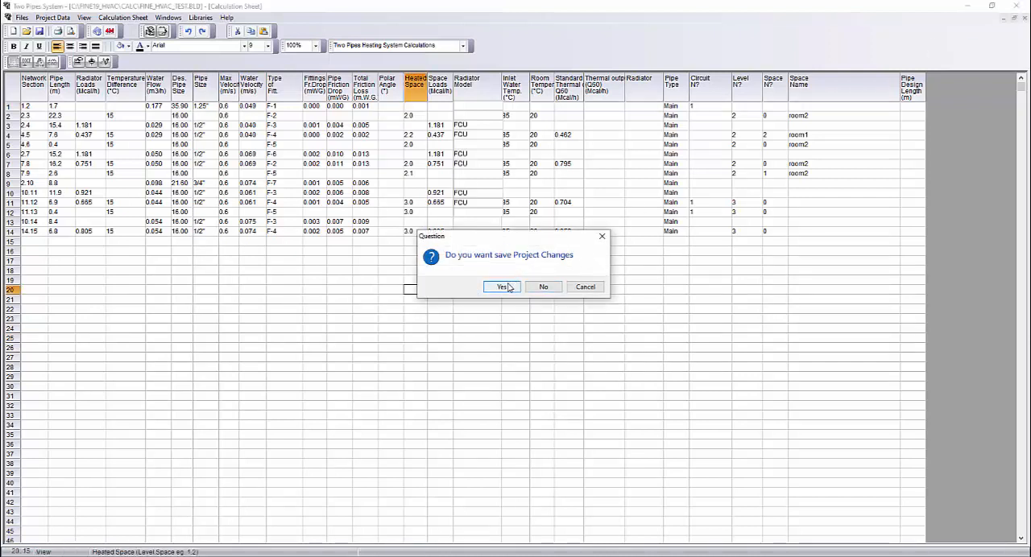
{"action": "left_click", "coordinate": [504, 288]}
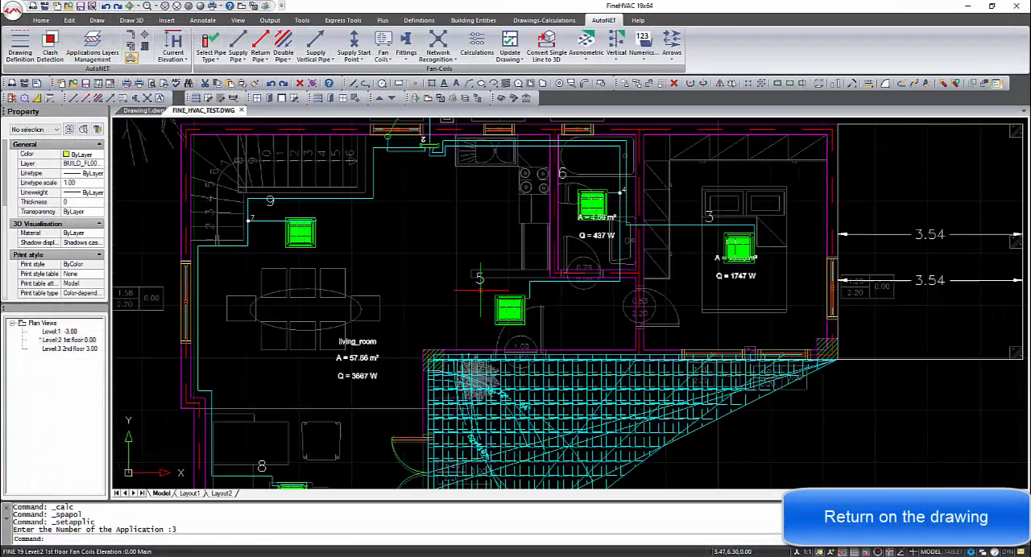
Update the drawing with the last calculation data for all network segments and receptors, using automatic label placement
{"action": "scroll", "coordinate": [478, 278], "scroll_direction": "down", "scroll_amount": 2}
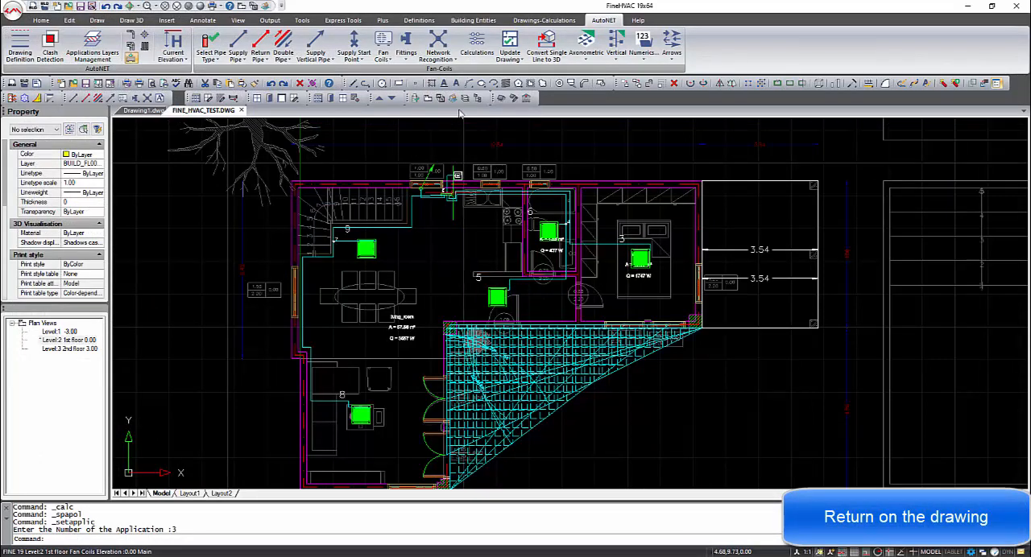
{"action": "left_click", "coordinate": [523, 59]}
{"action": "left_click", "coordinate": [528, 76]}
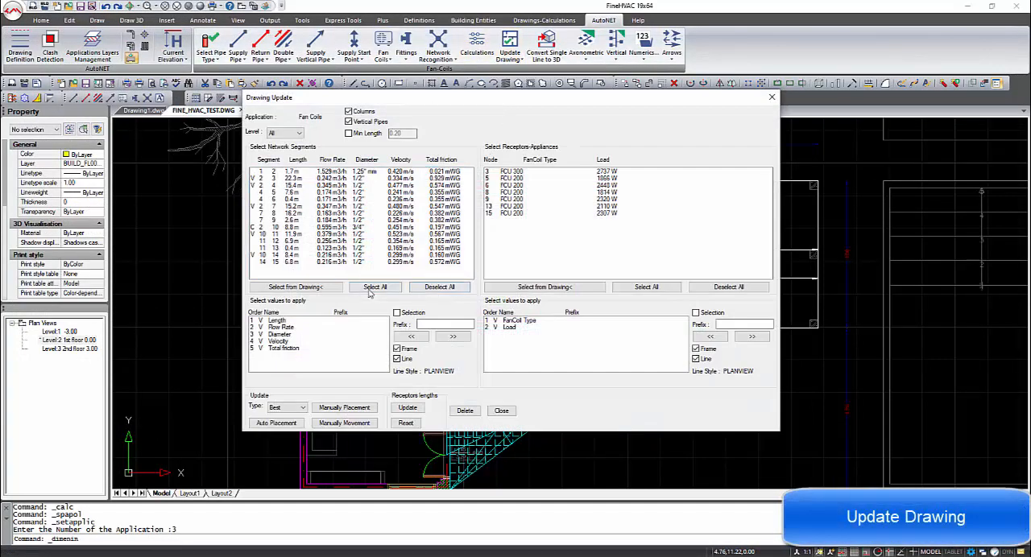
{"action": "left_click", "coordinate": [375, 287]}
{"action": "left_click", "coordinate": [645, 288]}
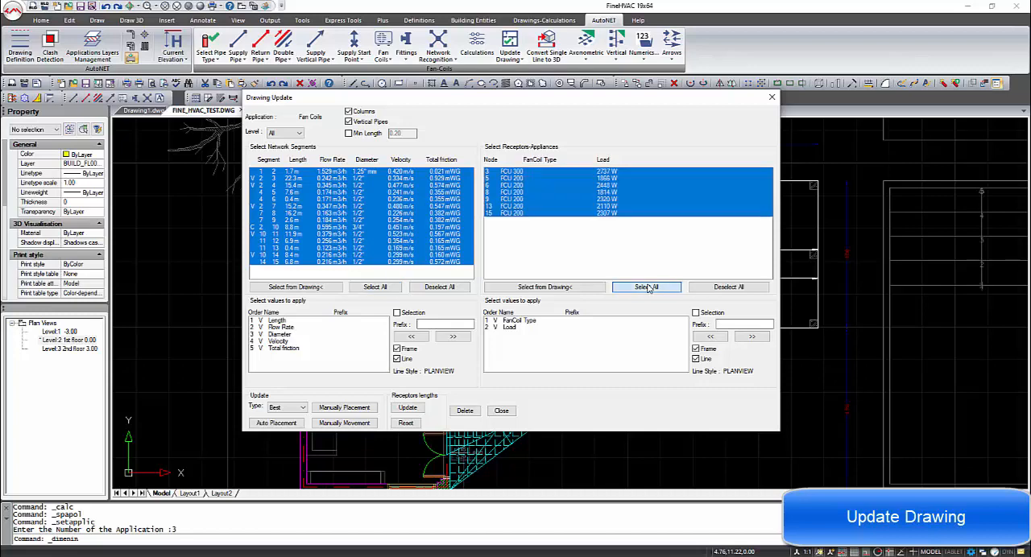
{"action": "left_click", "coordinate": [278, 428]}
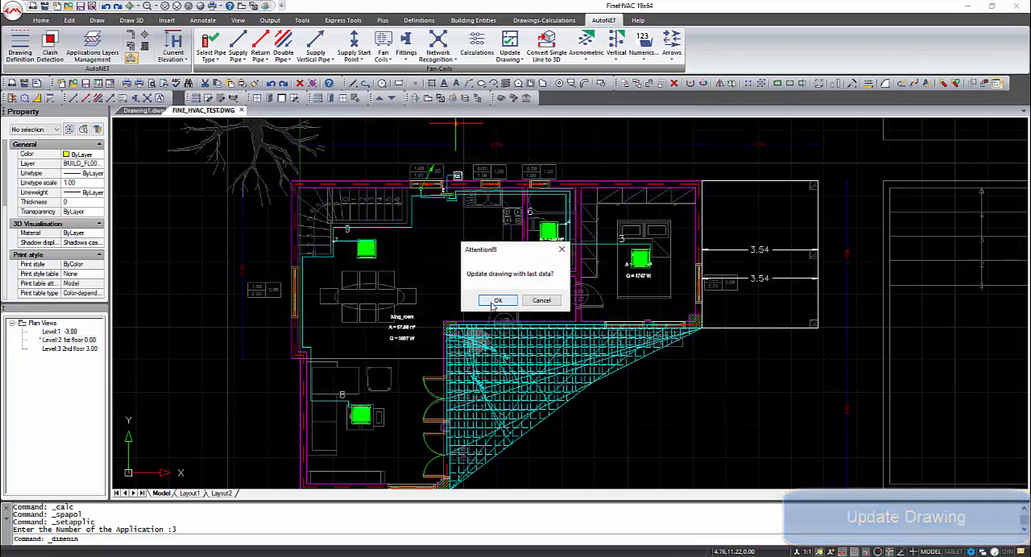
{"action": "left_click", "coordinate": [495, 301]}
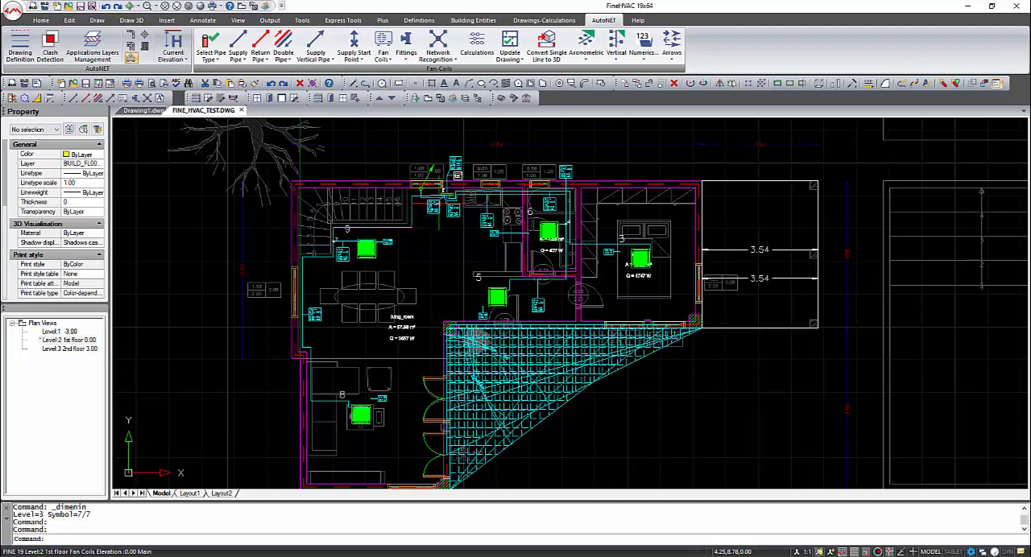
{"action": "scroll", "coordinate": [439, 202], "scroll_direction": "up", "scroll_amount": 2}
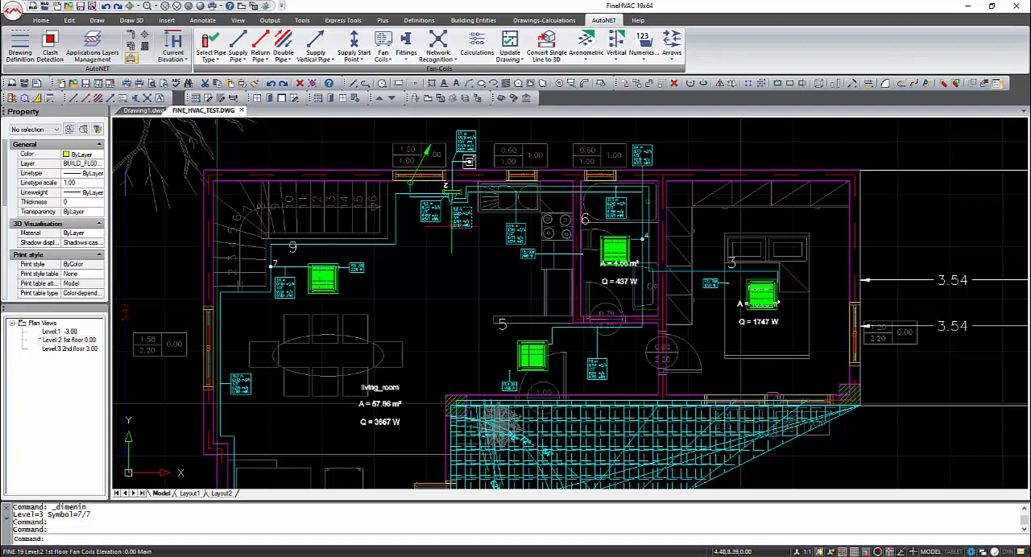
{"action": "scroll", "coordinate": [452, 227], "scroll_direction": "down", "scroll_amount": 2}
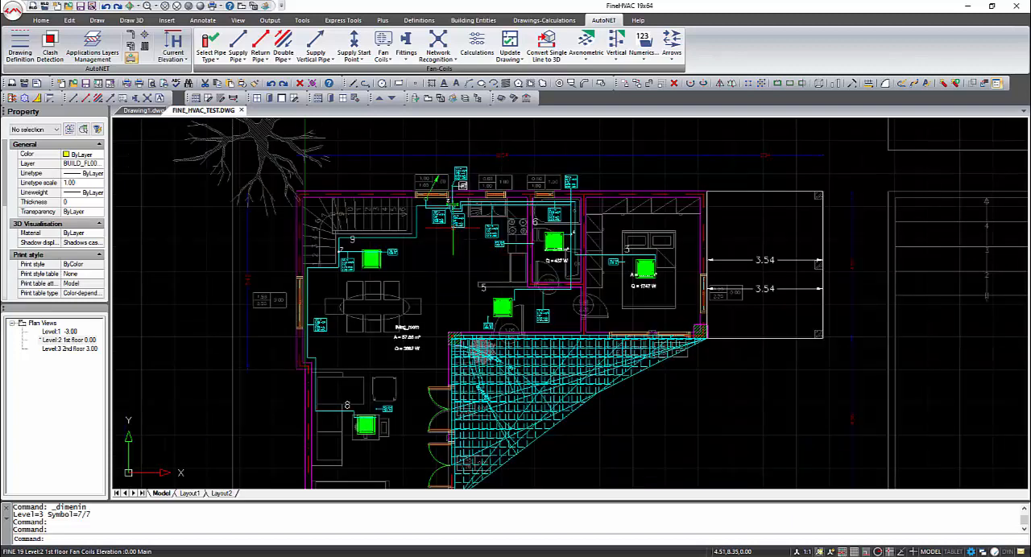
Convert the single-line fan coil network to 3D and show the building in a 3D view with the Realistic visual style
{"action": "left_click", "coordinate": [523, 62]}
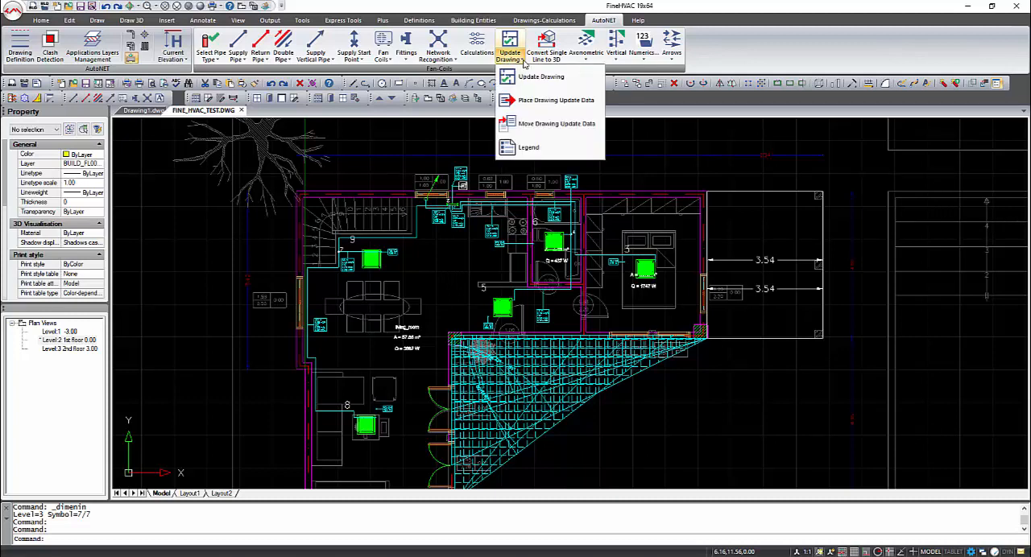
{"action": "left_click", "coordinate": [546, 49]}
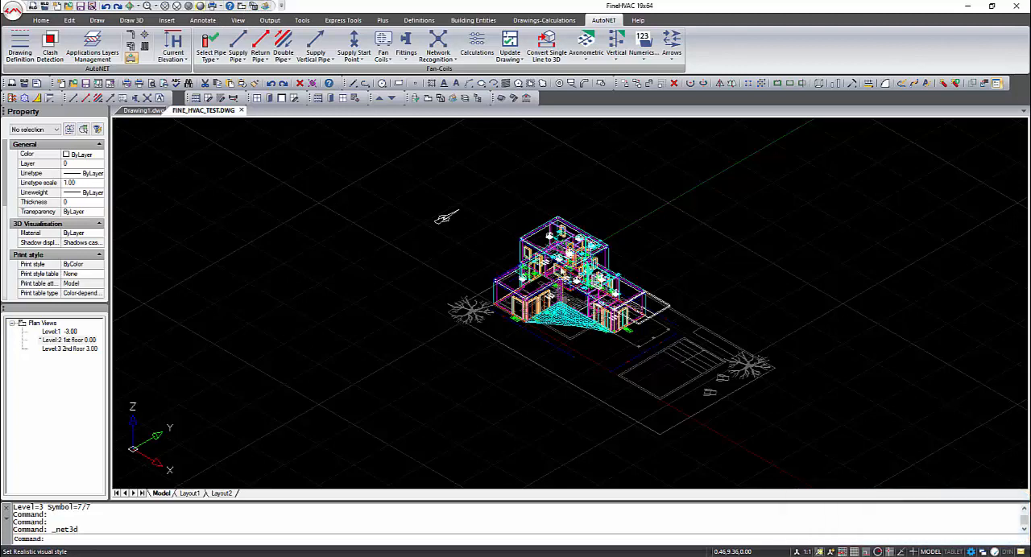
{"action": "scroll", "coordinate": [568, 270], "scroll_direction": "up", "scroll_amount": 5}
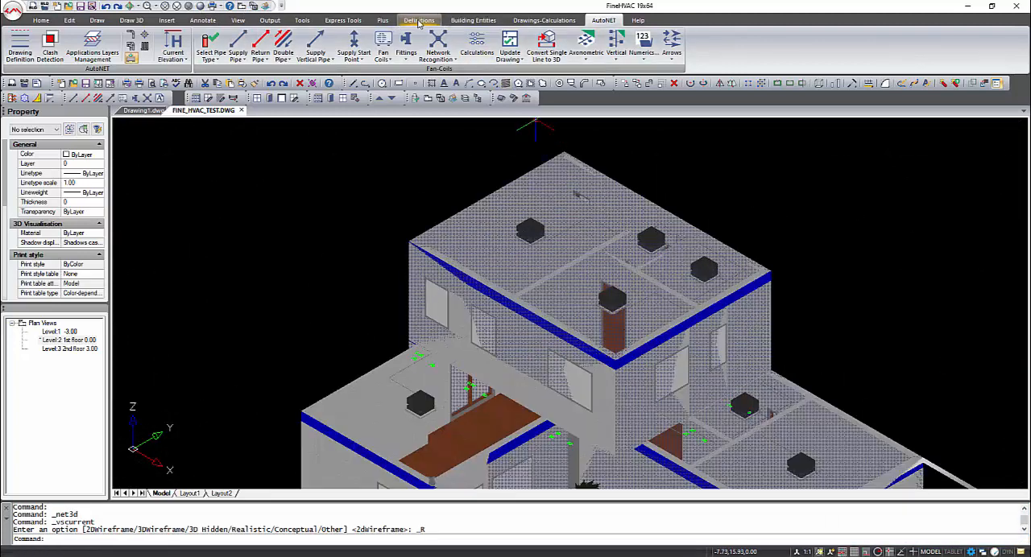
Turn off the 3D Levels, thermal losses and Cooling loads layers for the 3D view and save the layer settings
{"action": "left_click", "coordinate": [419, 21]}
{"action": "left_click", "coordinate": [61, 47]}
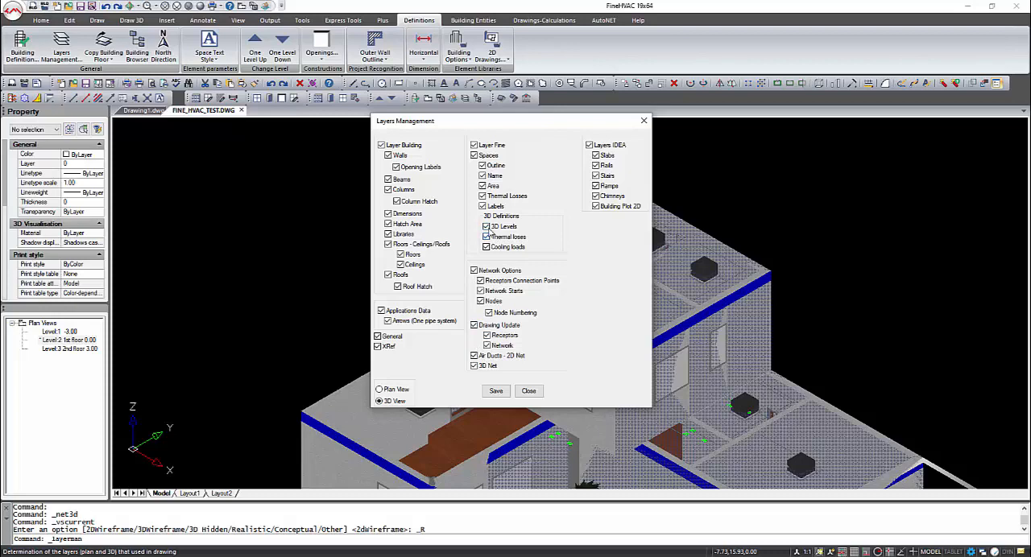
{"action": "left_click", "coordinate": [485, 227]}
{"action": "left_click", "coordinate": [486, 238]}
{"action": "left_click", "coordinate": [485, 248]}
{"action": "left_click", "coordinate": [495, 391]}
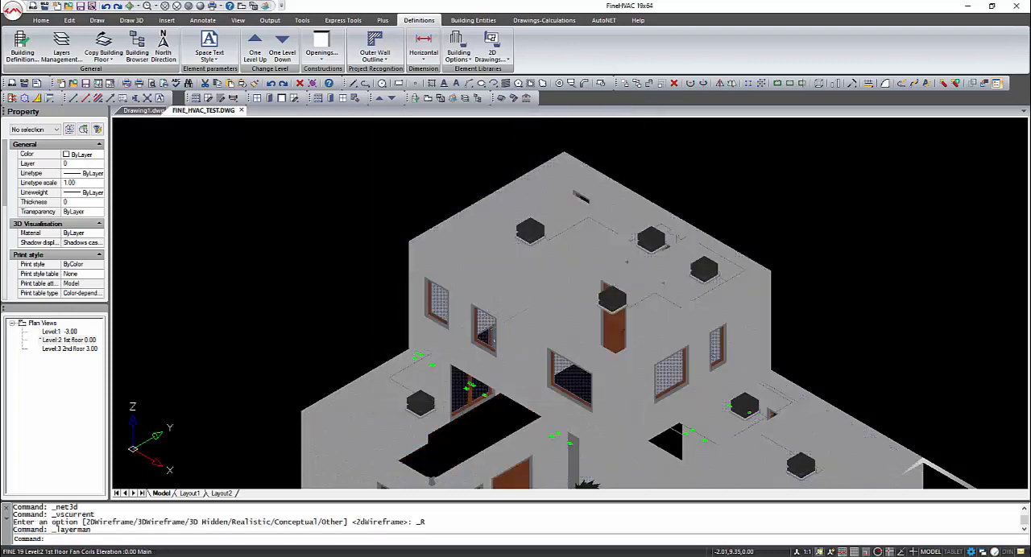
Inspect the 3D building from several sides, examining the fan coils in the rooms and the outdoor unit by the wall
{"action": "middle_click_drag", "start_coordinate": [510, 327], "coordinate": [532, 323], "text": "shift"}
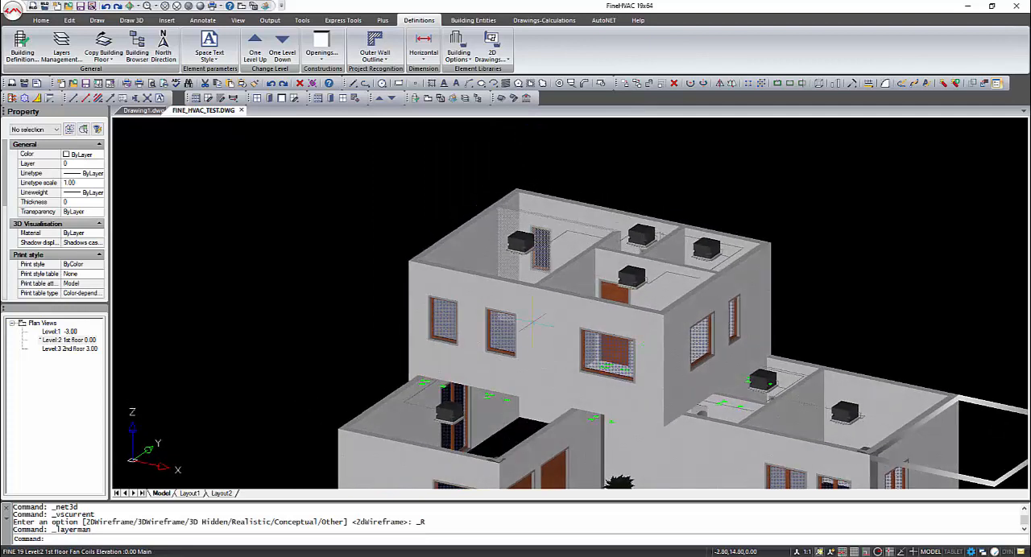
{"action": "scroll", "coordinate": [456, 411], "scroll_direction": "up", "scroll_amount": 3}
{"action": "scroll", "coordinate": [456, 412], "scroll_direction": "down", "scroll_amount": 6}
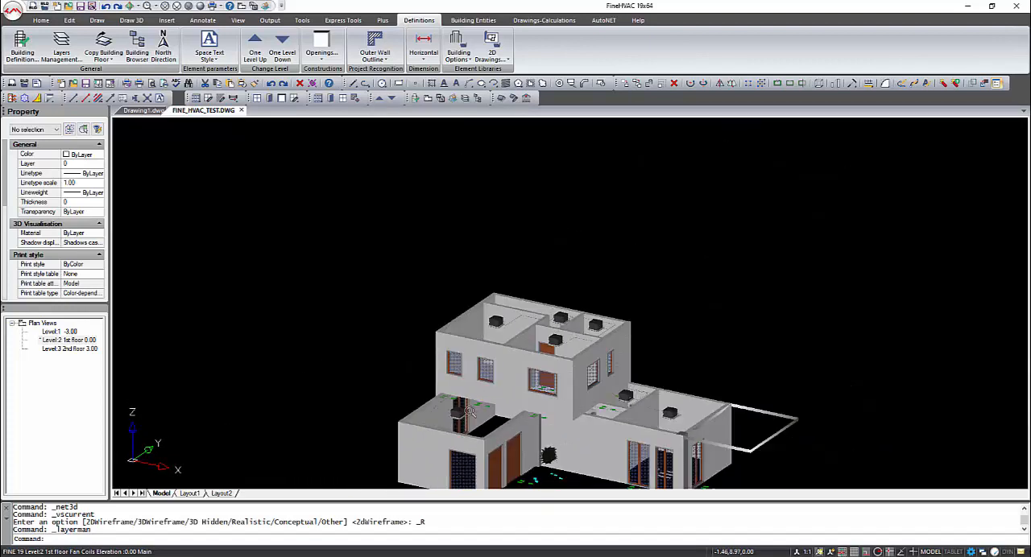
{"action": "middle_click_drag", "start_coordinate": [632, 381], "coordinate": [524, 433], "text": "shift"}
{"action": "scroll", "coordinate": [564, 451], "scroll_direction": "up", "scroll_amount": 5}
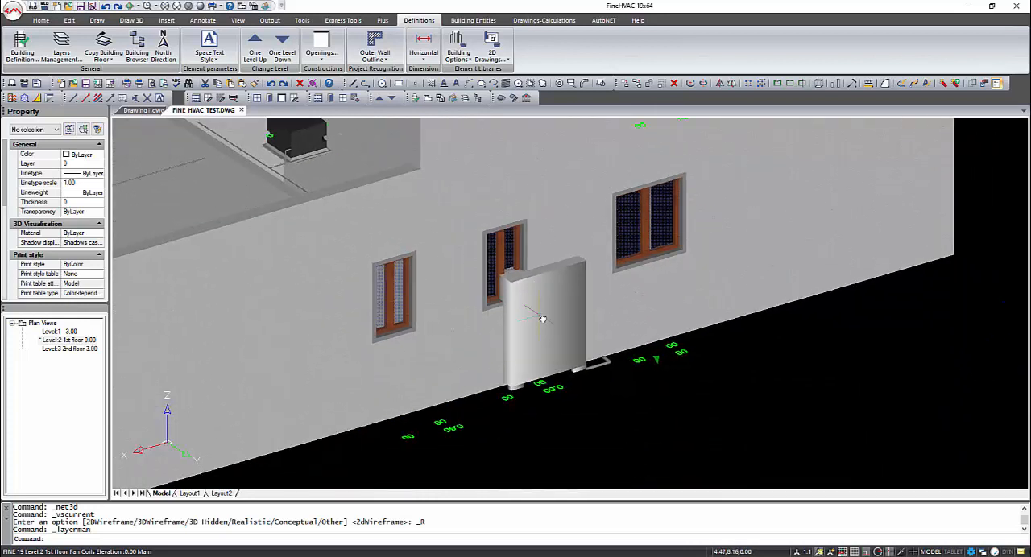
{"action": "scroll", "coordinate": [538, 315], "scroll_direction": "down", "scroll_amount": 6}
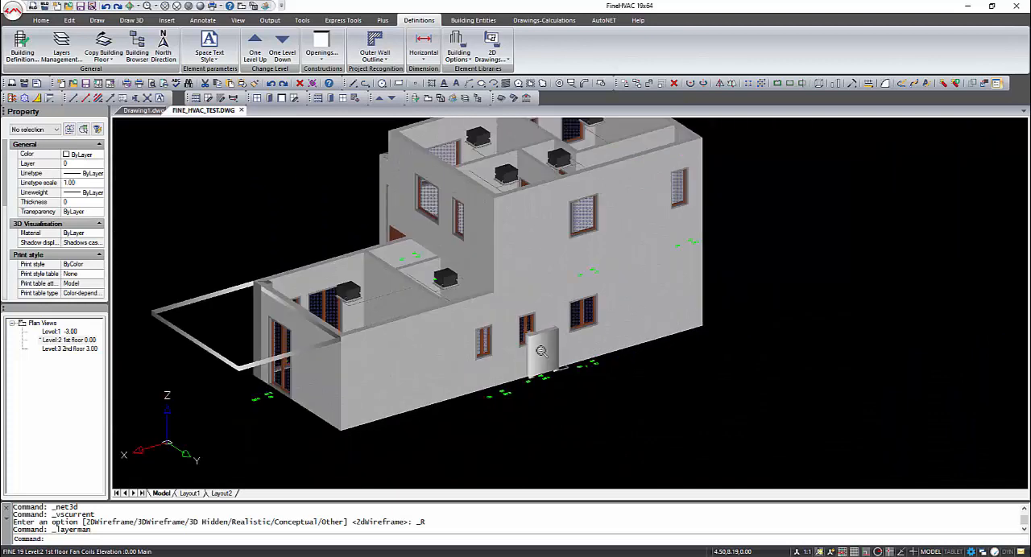
{"action": "middle_click_drag", "start_coordinate": [538, 356], "coordinate": [615, 362], "text": "shift"}
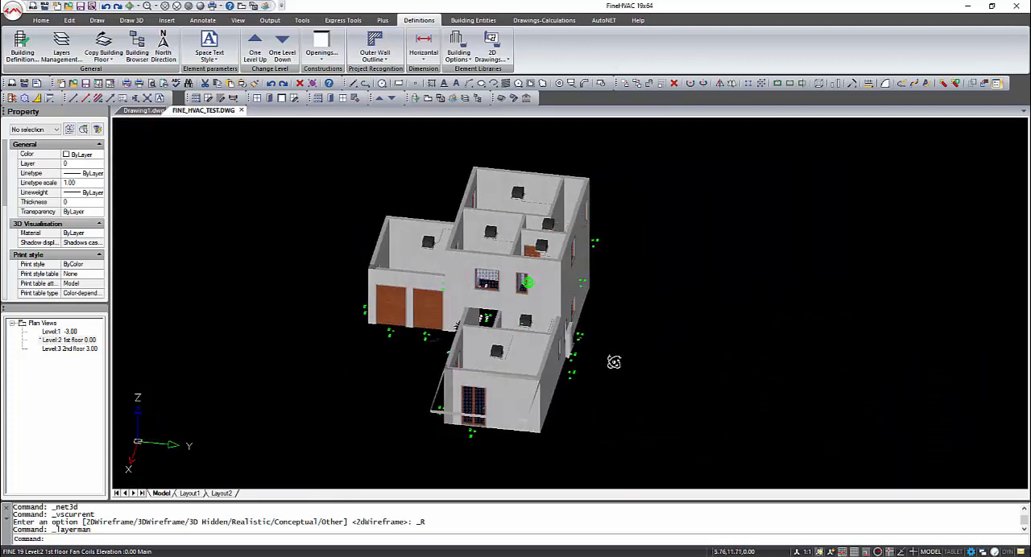
Return to the plan view and generate the fan coils axonometric diagram with the 3D net, horizontal text and the default label values
{"action": "left_click", "coordinate": [242, 7]}
{"action": "left_click", "coordinate": [604, 21]}
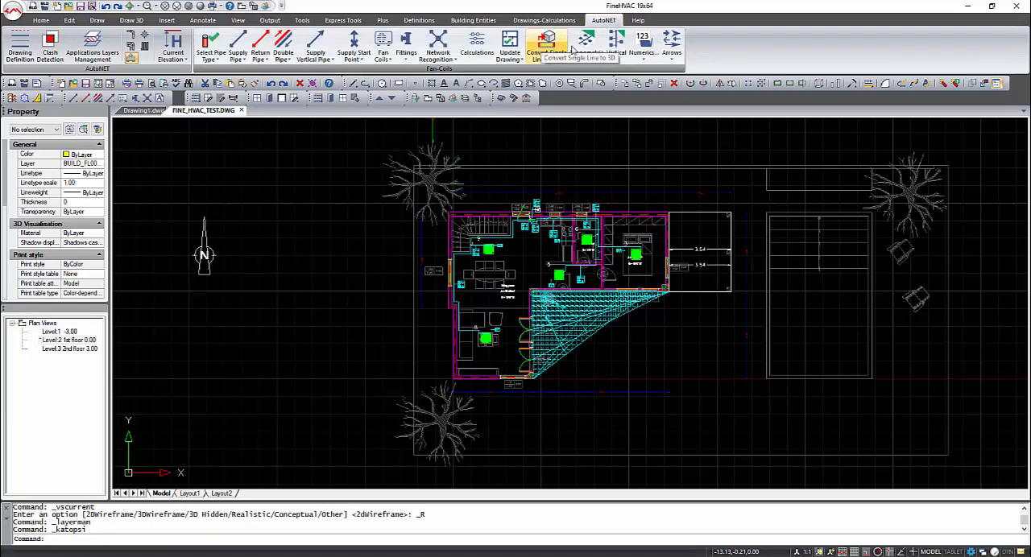
{"action": "left_click", "coordinate": [583, 47]}
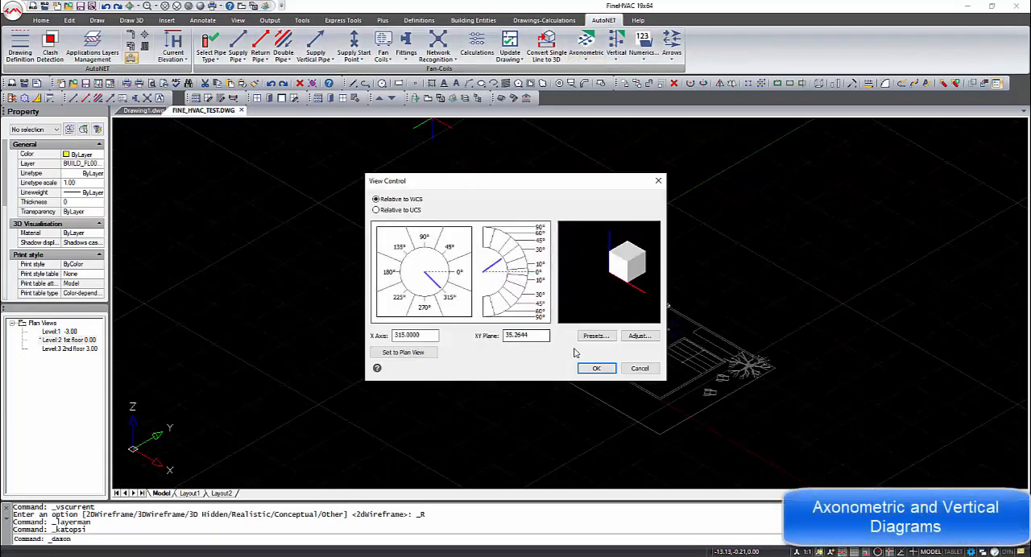
{"action": "left_click", "coordinate": [594, 368]}
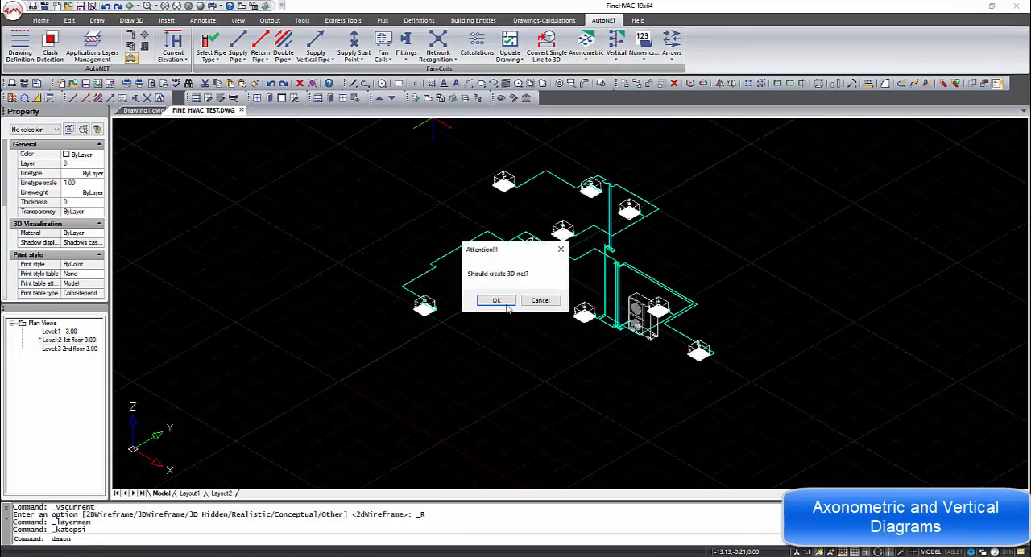
{"action": "left_click", "coordinate": [500, 303]}
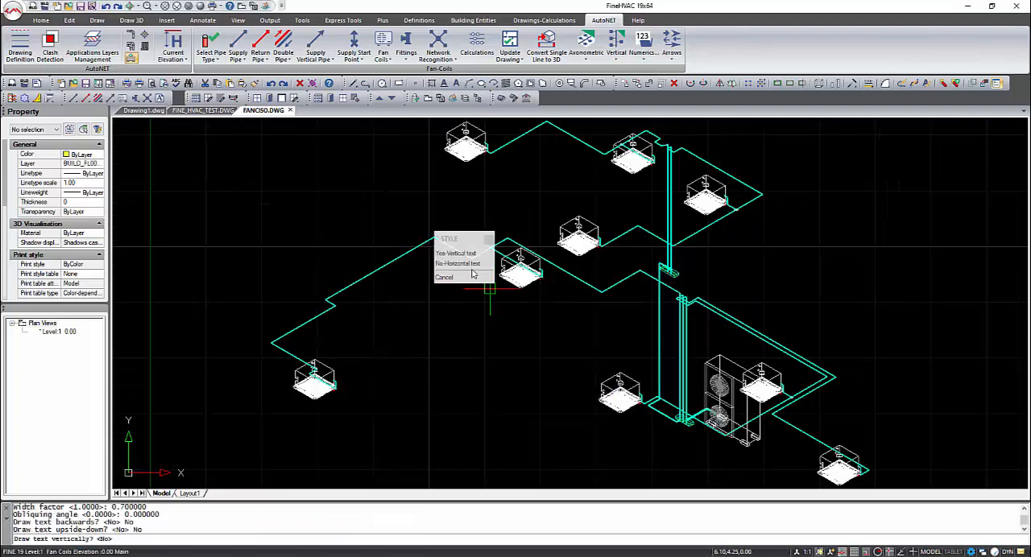
{"action": "left_click", "coordinate": [470, 265]}
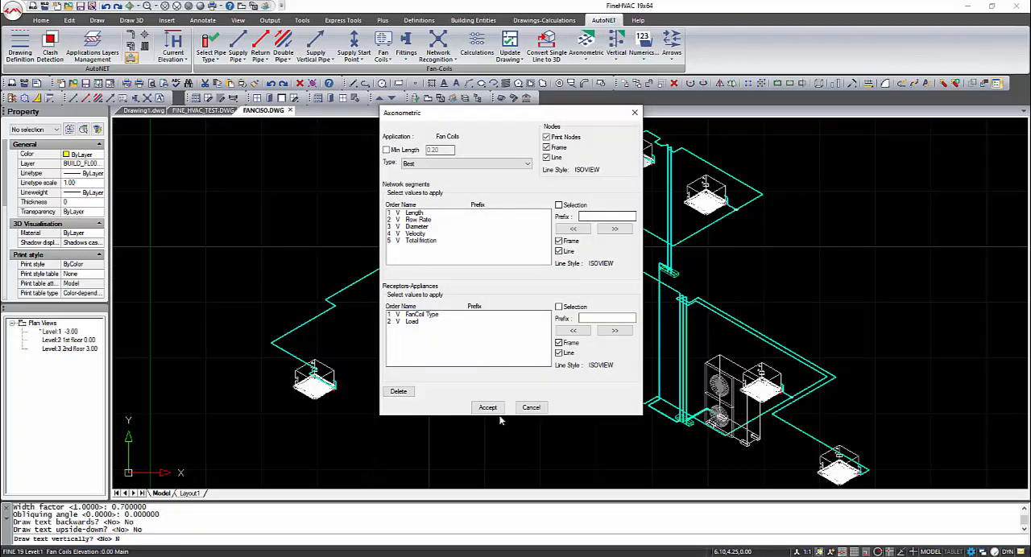
{"action": "left_click", "coordinate": [487, 407]}
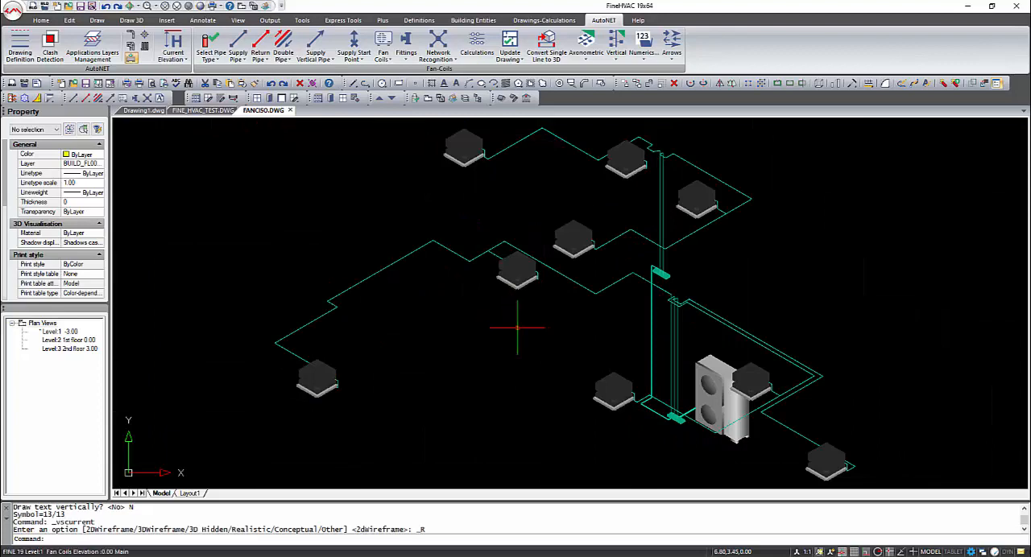
{"action": "middle_click_drag", "start_coordinate": [603, 375], "coordinate": [576, 303], "text": "shift"}
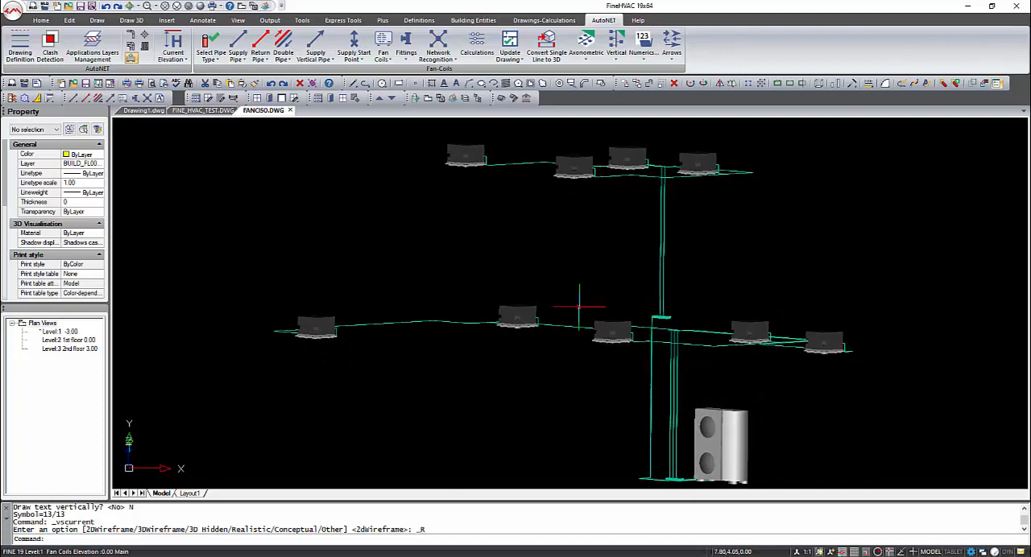
Go back to FINE_HVAC_TEST.DWG and create the fan coils vertical diagram as a new drawing including the last stored results
{"action": "left_click", "coordinate": [193, 113]}
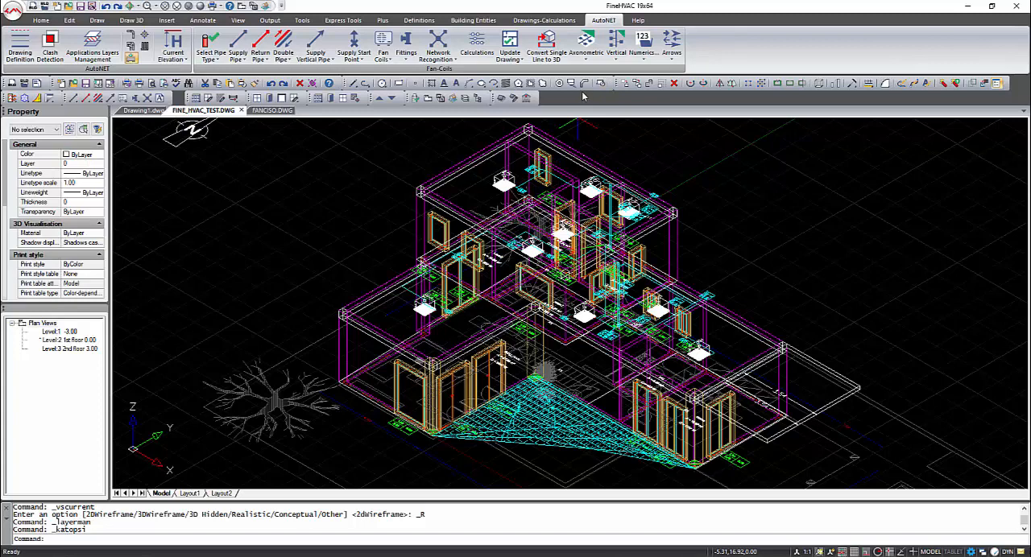
{"action": "left_click", "coordinate": [616, 44]}
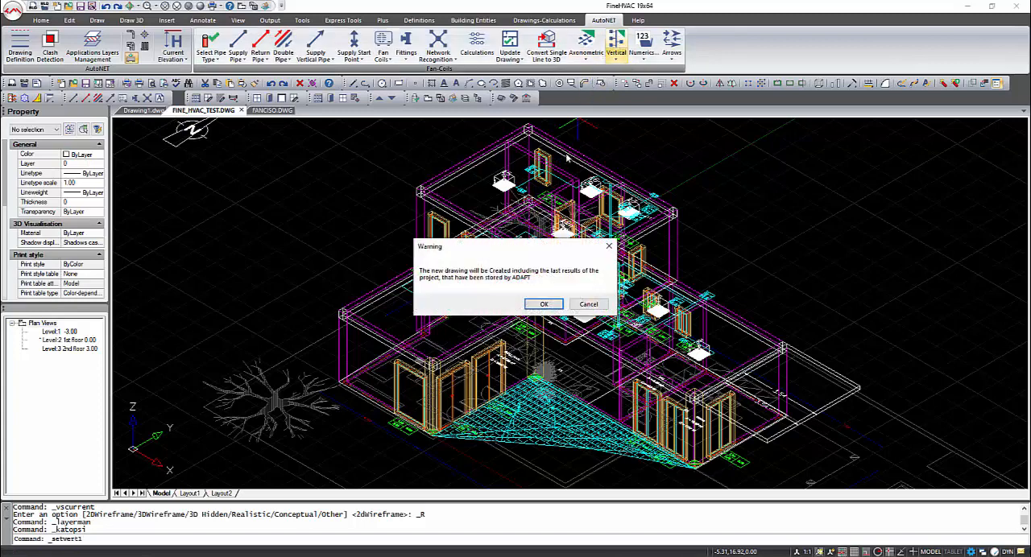
{"action": "left_click", "coordinate": [544, 305]}
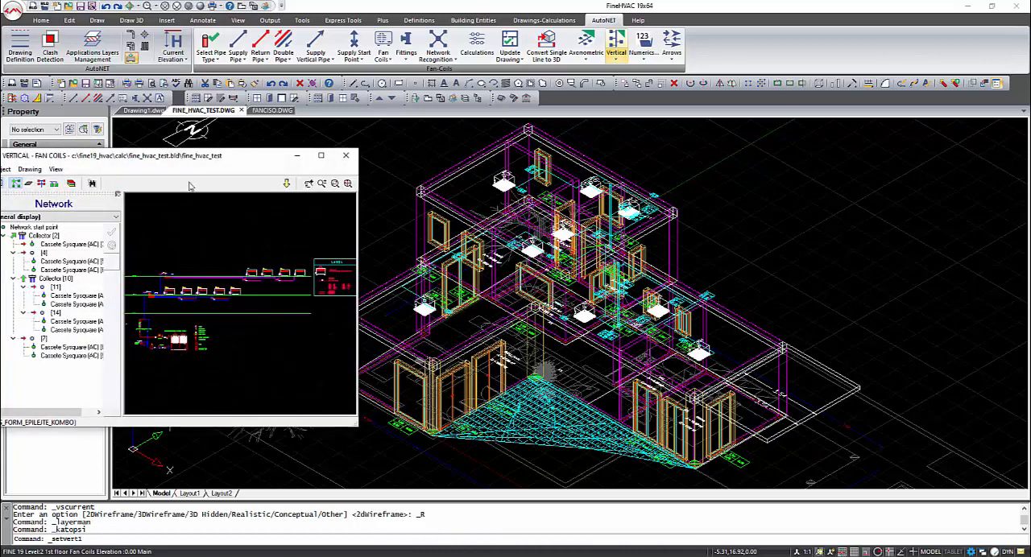
{"action": "left_click_drag", "start_coordinate": [272, 160], "coordinate": [437, 163]}
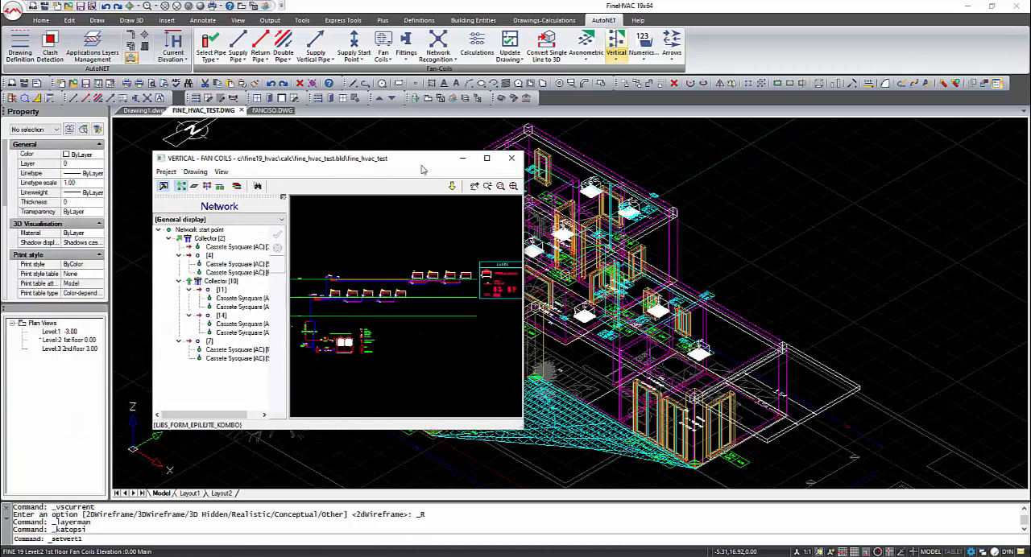
{"action": "left_click", "coordinate": [510, 159]}
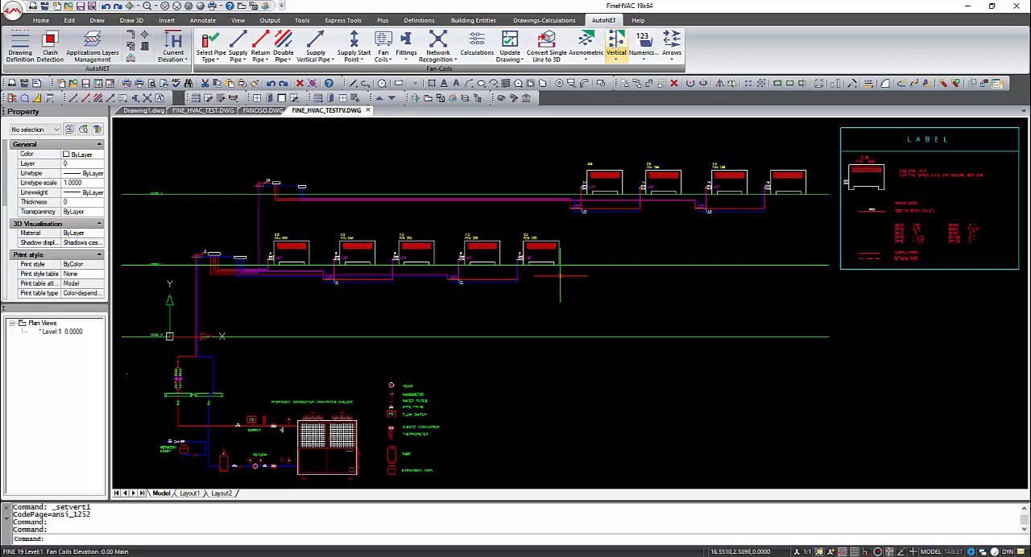
{"action": "scroll", "coordinate": [559, 277], "scroll_direction": "down", "scroll_amount": 2}
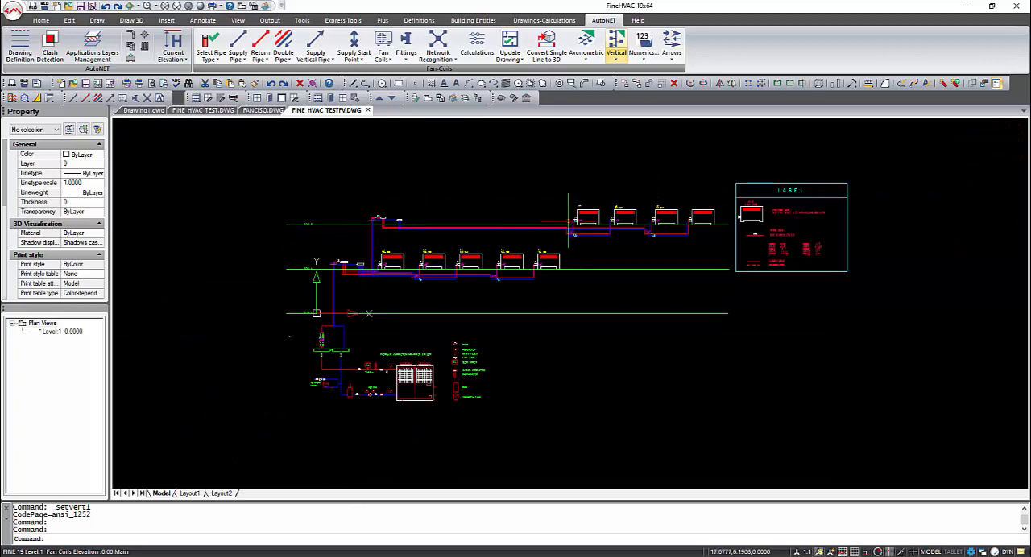
Switch back to FINE_HVAC_TEST.DWG and display the plan view of the building
{"action": "left_click", "coordinate": [198, 110]}
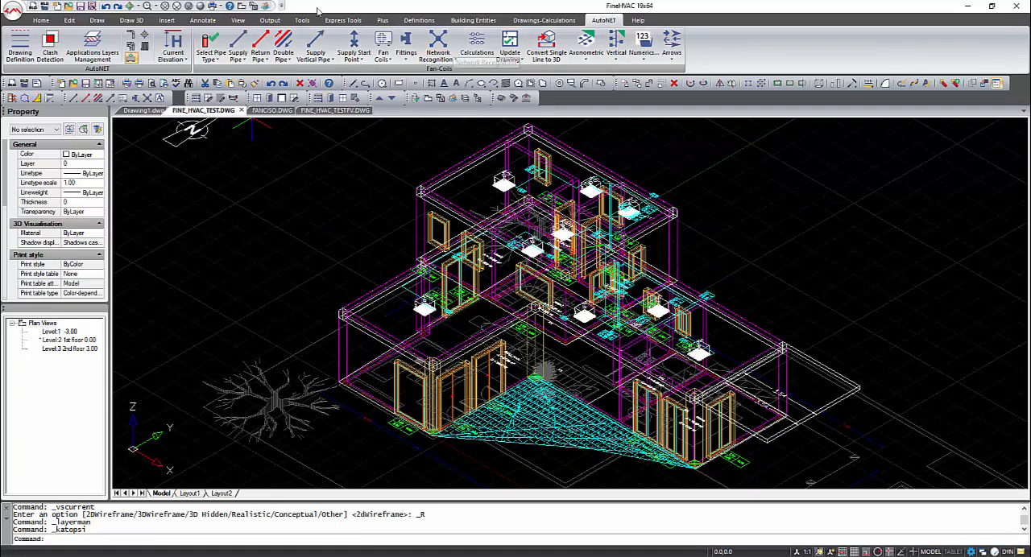
{"action": "left_click", "coordinate": [241, 7]}
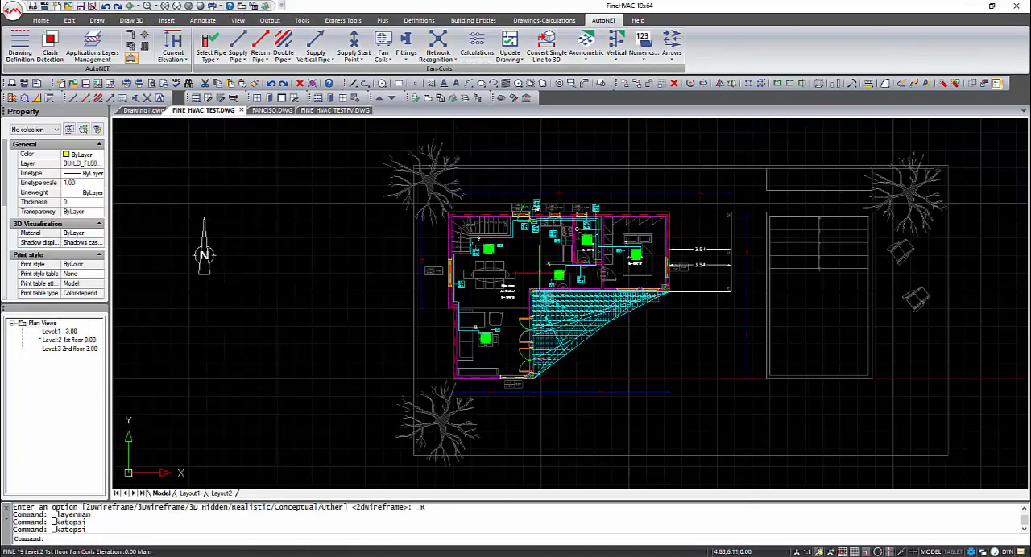
{"action": "scroll", "coordinate": [535, 205], "scroll_direction": "up", "scroll_amount": 2}
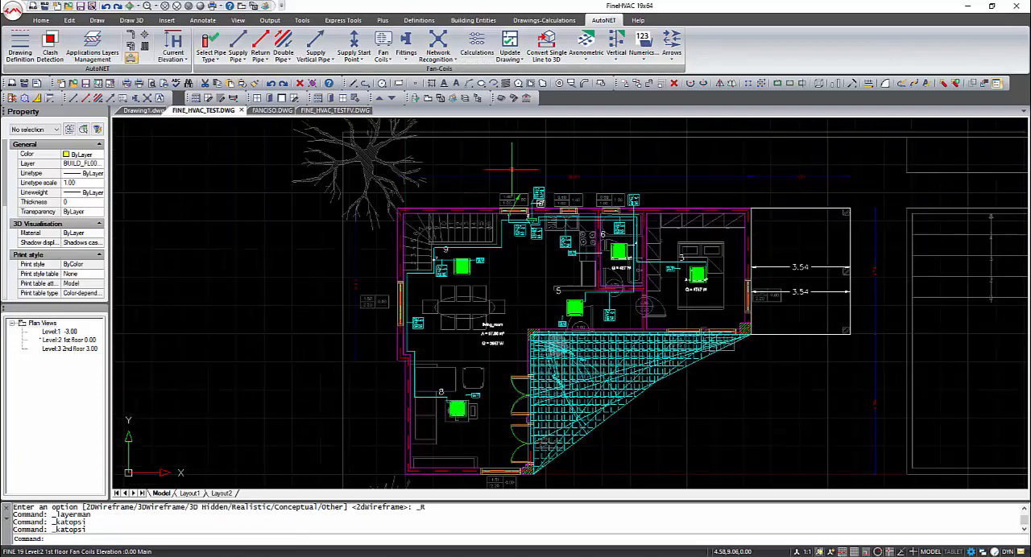